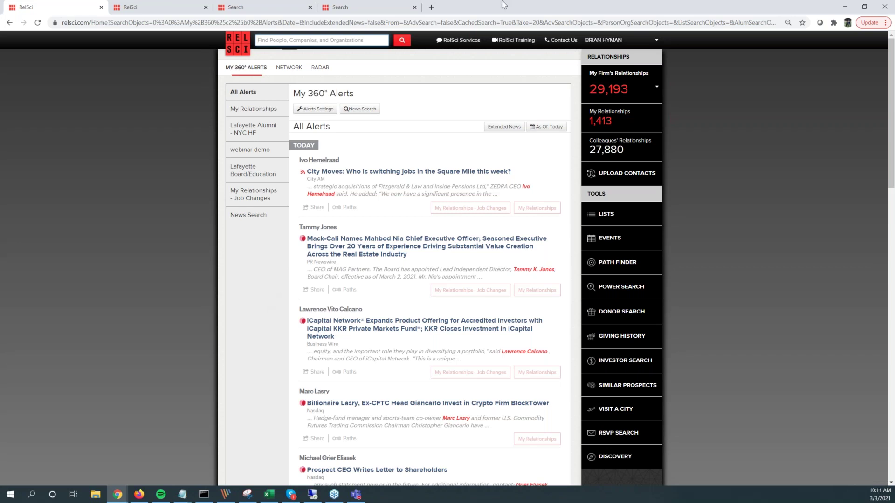
Start a feedback, ideas and report help request to RelSci Services with the subject "new publication ingestion"
{"action": "left_click", "coordinate": [453, 41]}
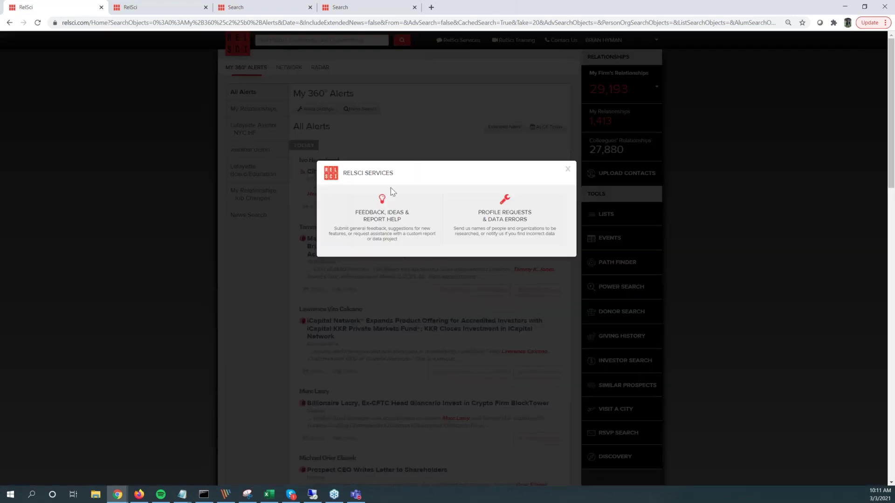
{"action": "left_click", "coordinate": [385, 219]}
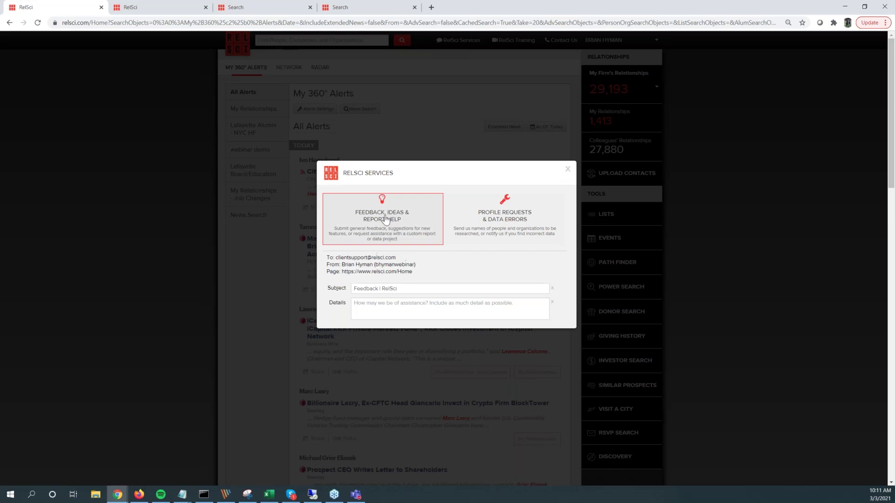
{"action": "left_click", "coordinate": [402, 290]}
{"action": "left_click_drag", "start_coordinate": [403, 289], "coordinate": [349, 295]}
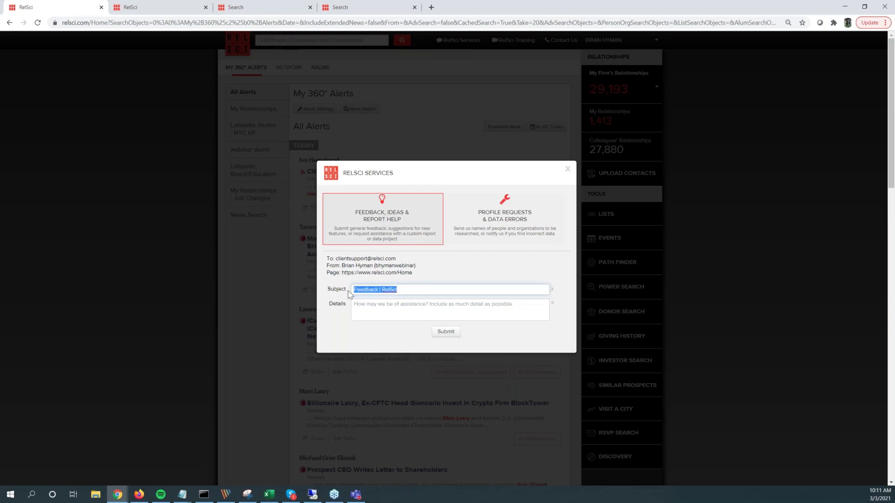
{"action": "type", "text": "new publication ingestion"}
Enter "I want x news ingested" as the request details and close the form without submitting it
{"action": "left_click", "coordinate": [376, 306]}
{"action": "type", "text": "I want x f"}
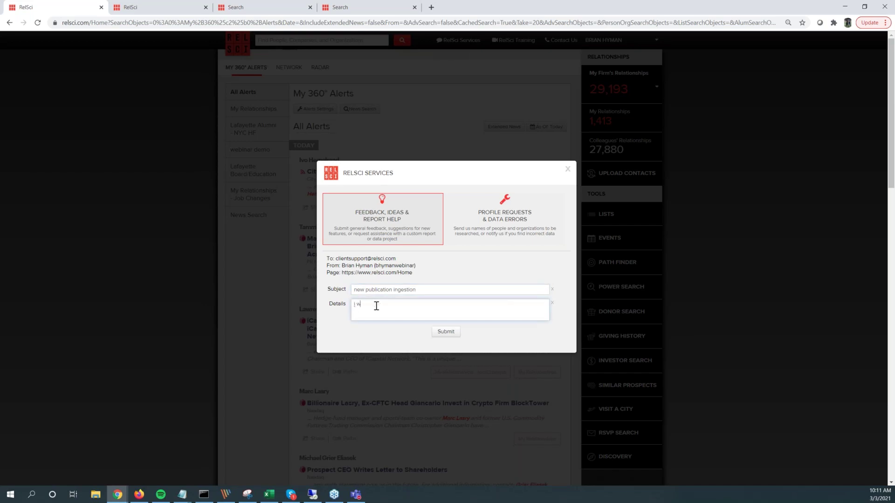
{"action": "type", "text": "ews ingested"}
{"action": "key", "text": "alt+Tab"}
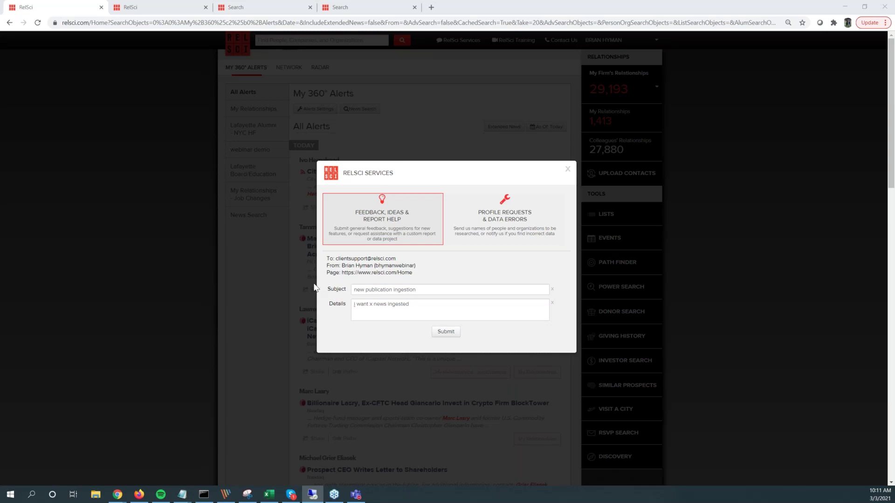
{"action": "left_click", "coordinate": [567, 169]}
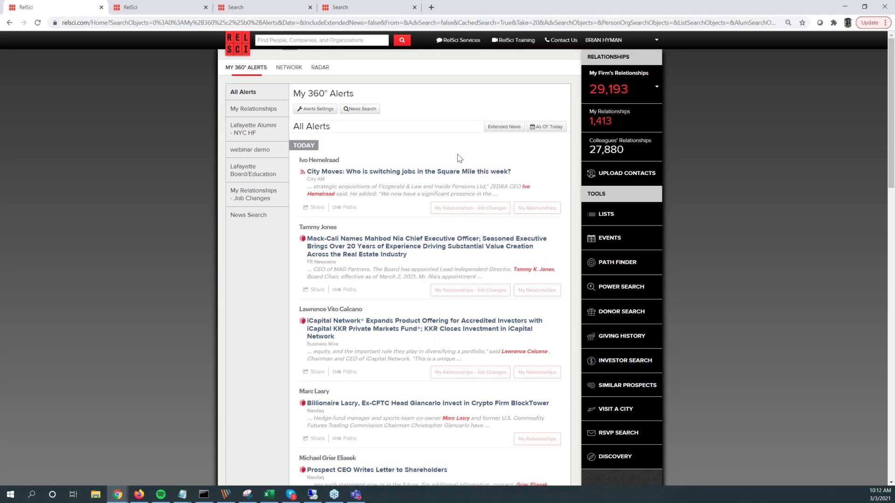
Open the news search for people and organizations and set the organization to Relationship Science LLC
{"action": "left_click", "coordinate": [361, 112]}
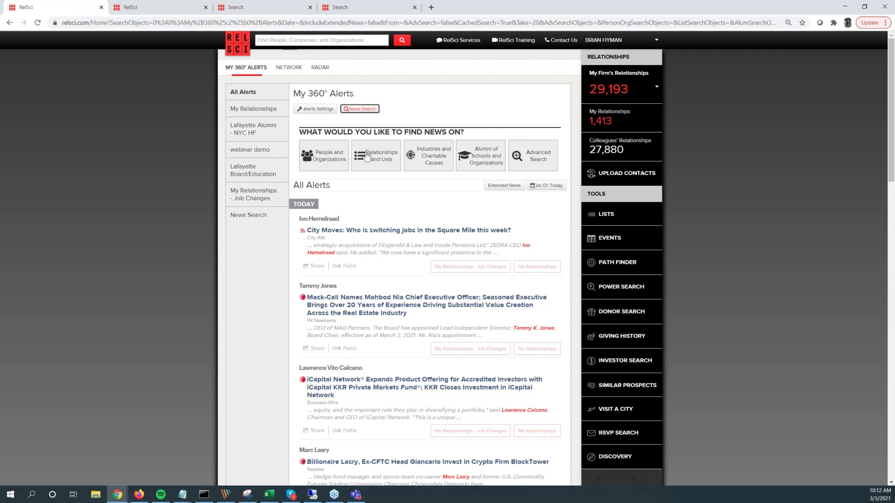
{"action": "left_click", "coordinate": [329, 147]}
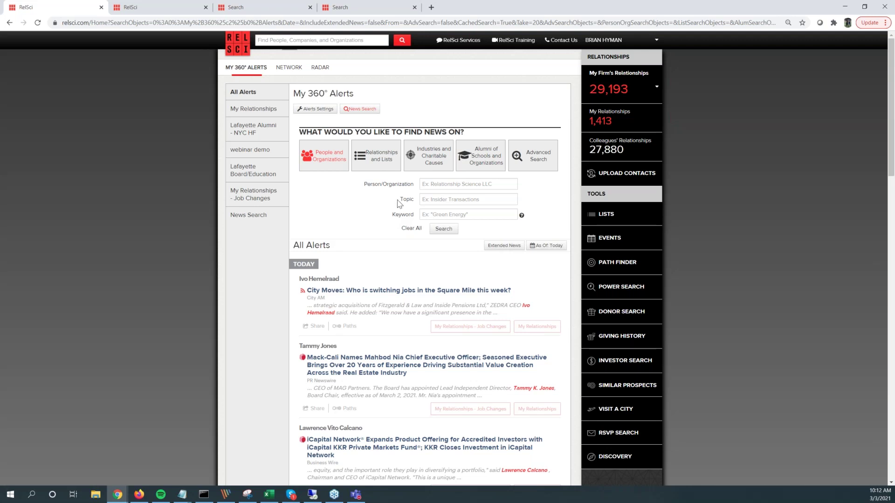
{"action": "left_click", "coordinate": [449, 185]}
{"action": "type", "text": "relati"}
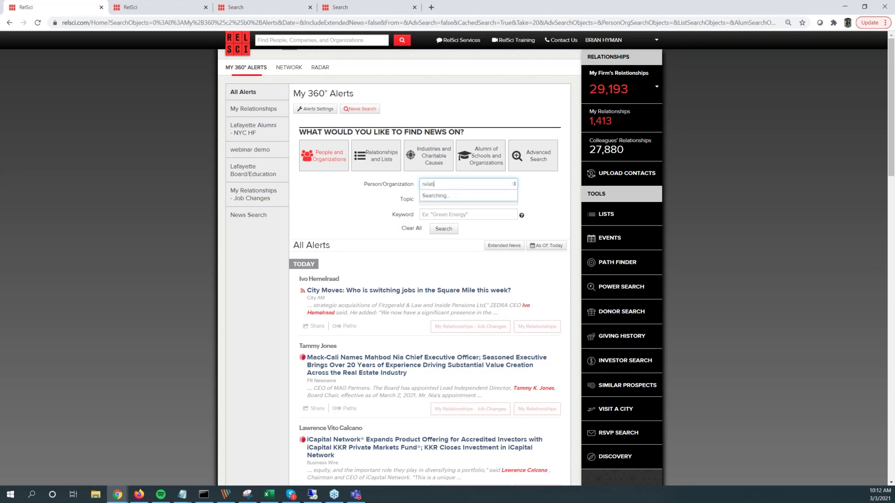
{"action": "type", "text": "onship scie"}
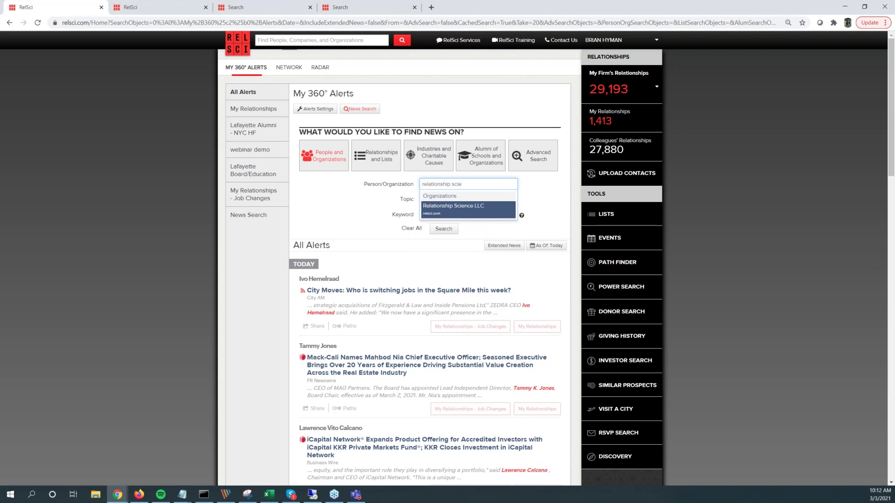
{"action": "key", "text": "Return"}
Look through the topic options and keyword suggestions, and clear all criteria of the people and organizations search
{"action": "left_click", "coordinate": [451, 199]}
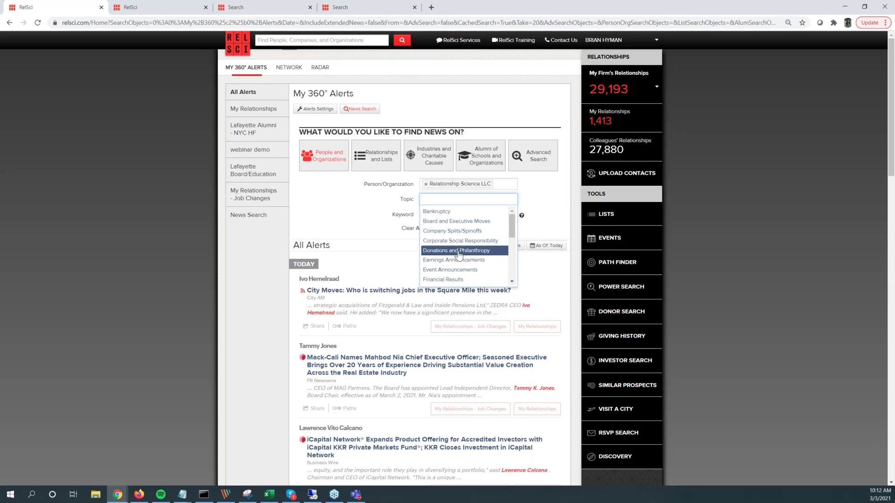
{"action": "key", "text": "Escape"}
{"action": "left_click", "coordinate": [451, 214]}
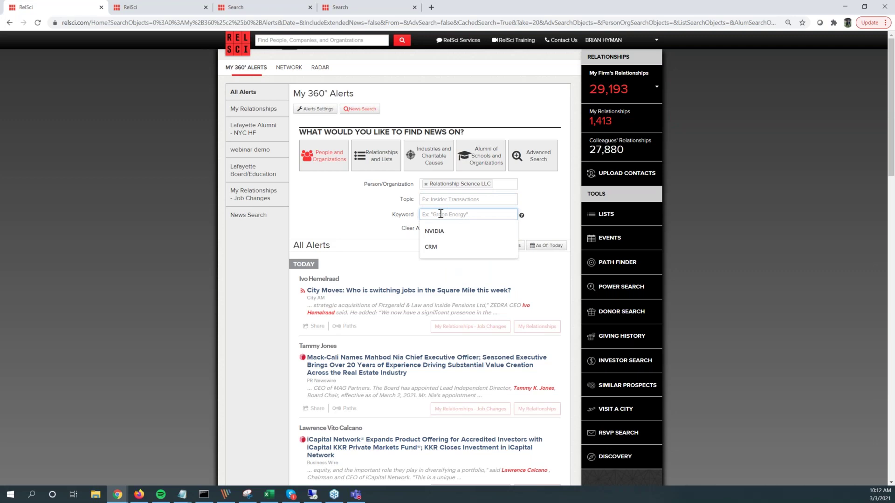
{"action": "key", "text": "Escape"}
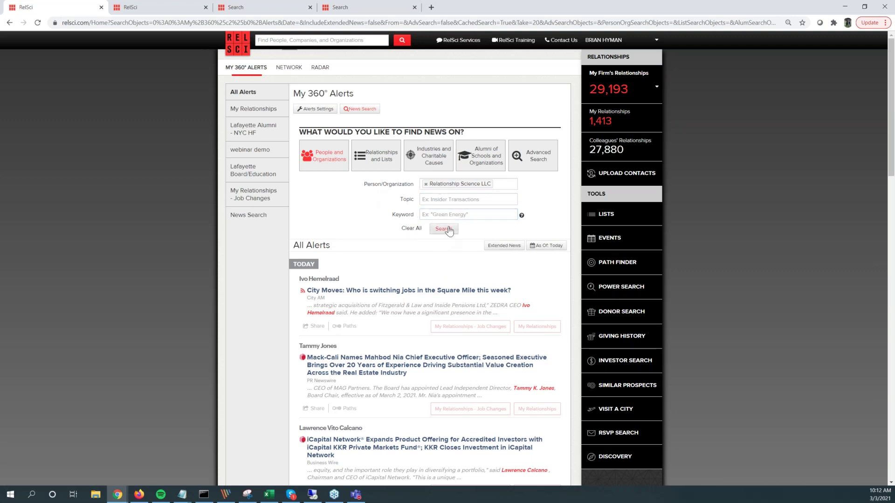
{"action": "left_click", "coordinate": [412, 229]}
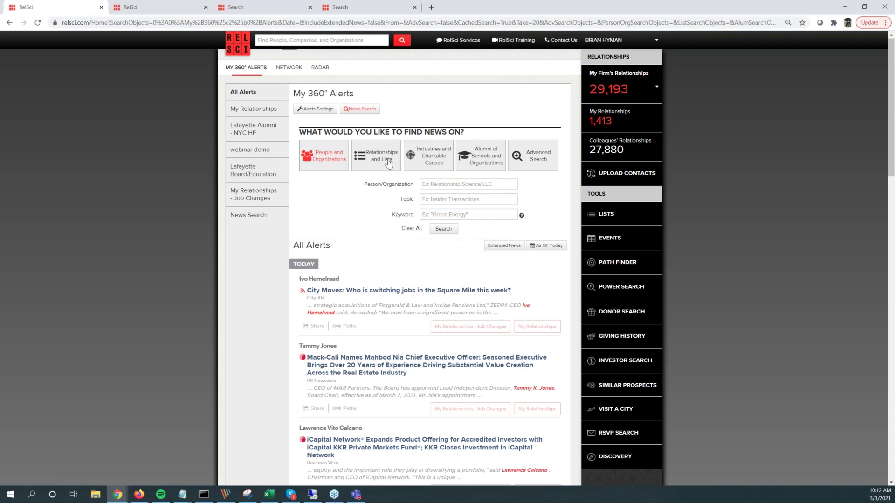
Switch the news search to relationships and lists, view the relationship options, and add the Fortune 1000 list
{"action": "left_click", "coordinate": [389, 163]}
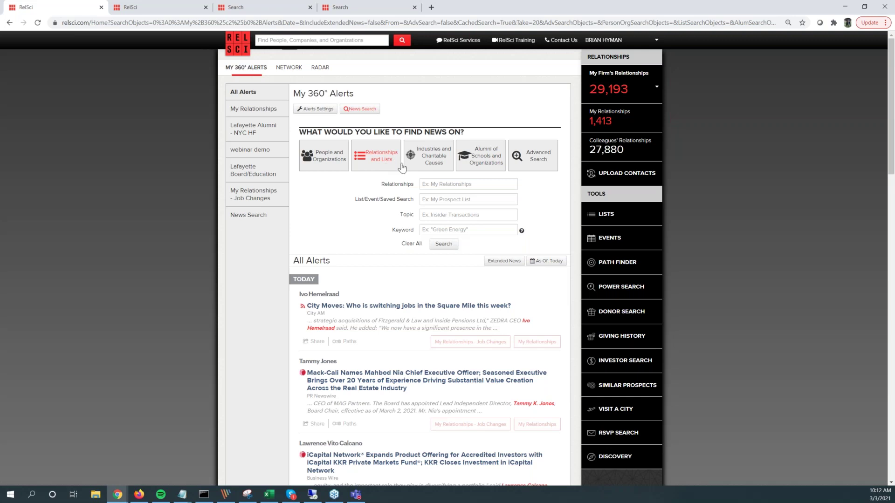
{"action": "left_click", "coordinate": [452, 182]}
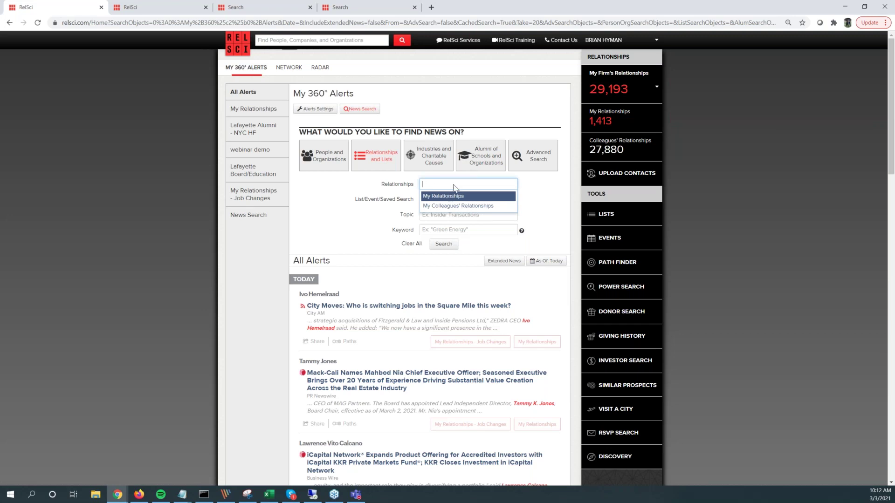
{"action": "left_click", "coordinate": [331, 195]}
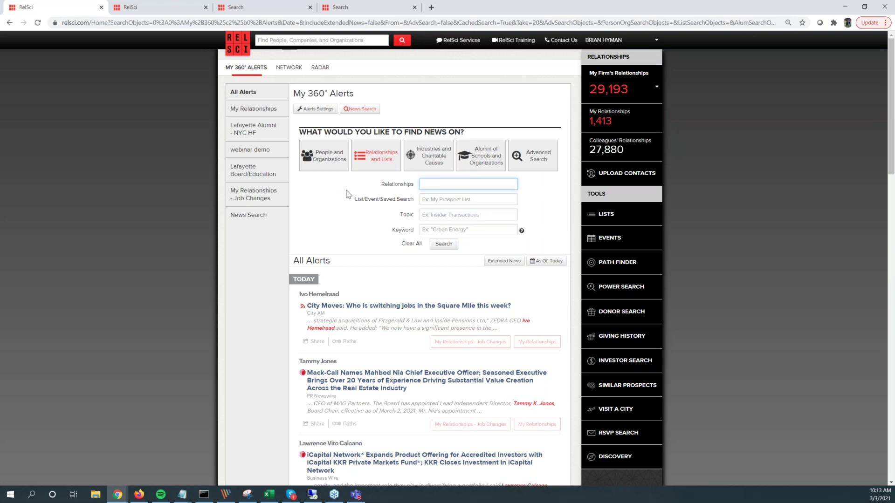
{"action": "left_click", "coordinate": [459, 199]}
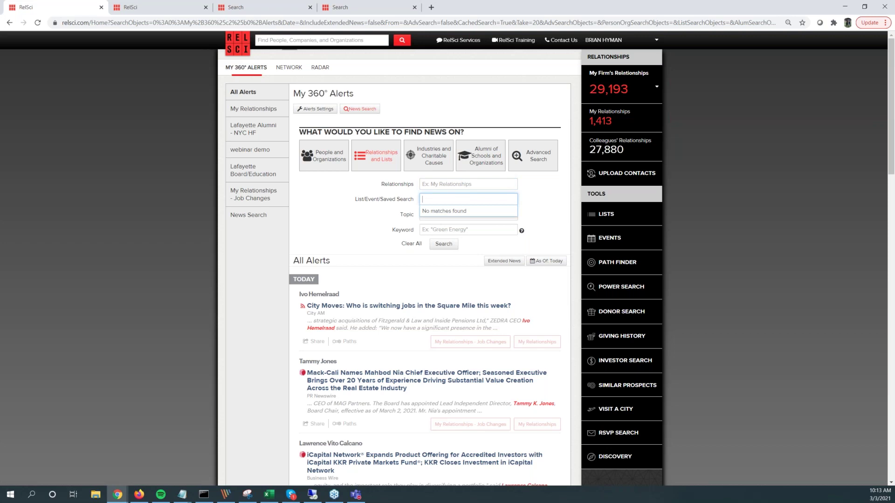
{"action": "type", "text": "fortune 100"}
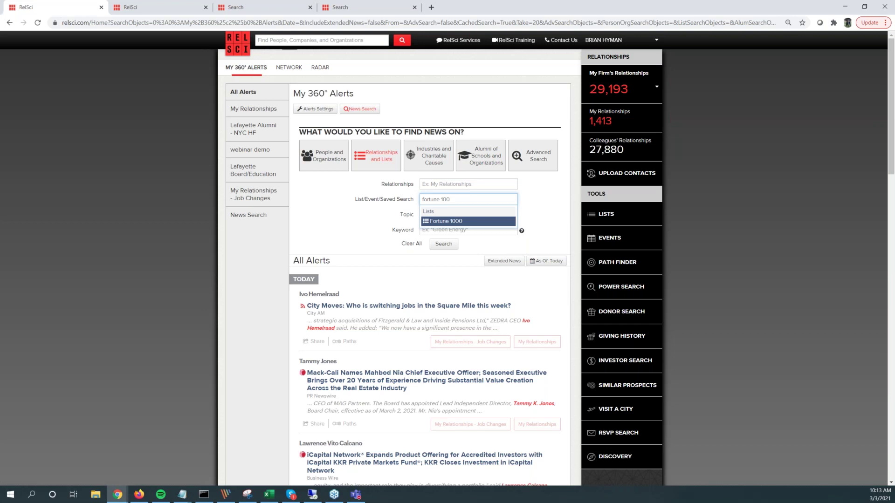
{"action": "key", "text": "Return"}
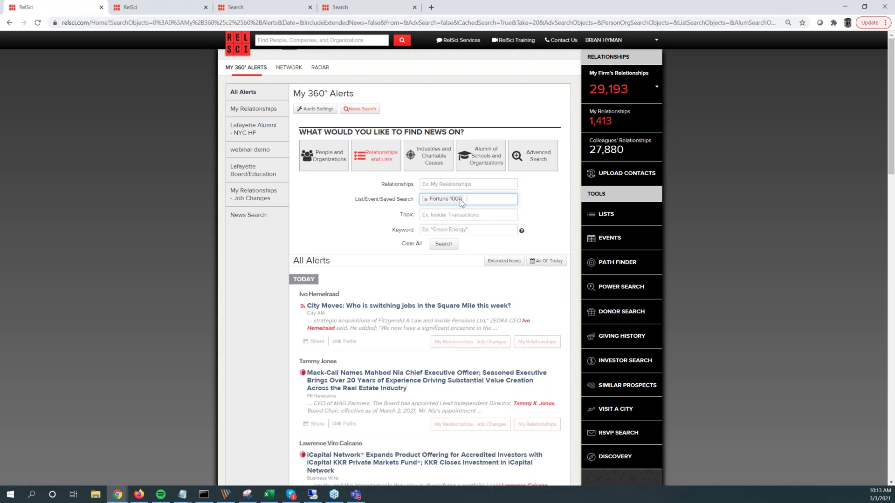
Try NVIDIA as the keyword, remove it, and view the available topics for the Fortune 1000 search
{"action": "left_click", "coordinate": [435, 230]}
{"action": "left_click", "coordinate": [434, 246]}
{"action": "double_click", "coordinate": [429, 229]}
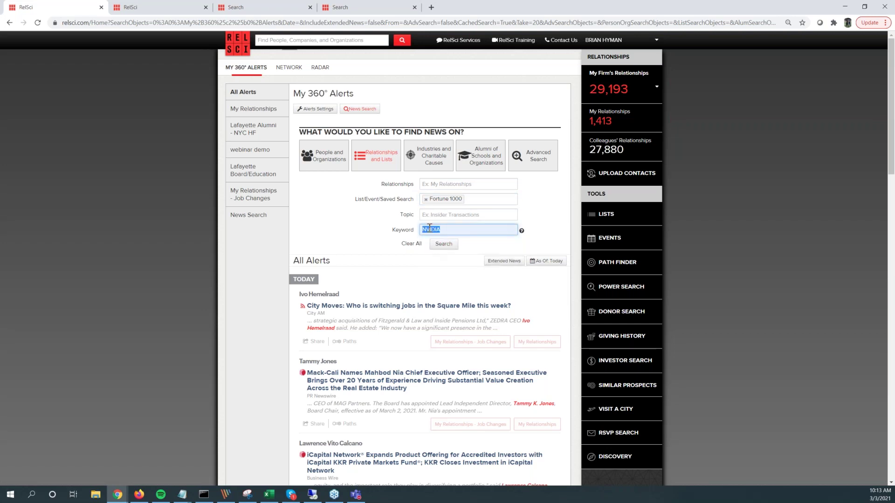
{"action": "key", "text": "BackSpace"}
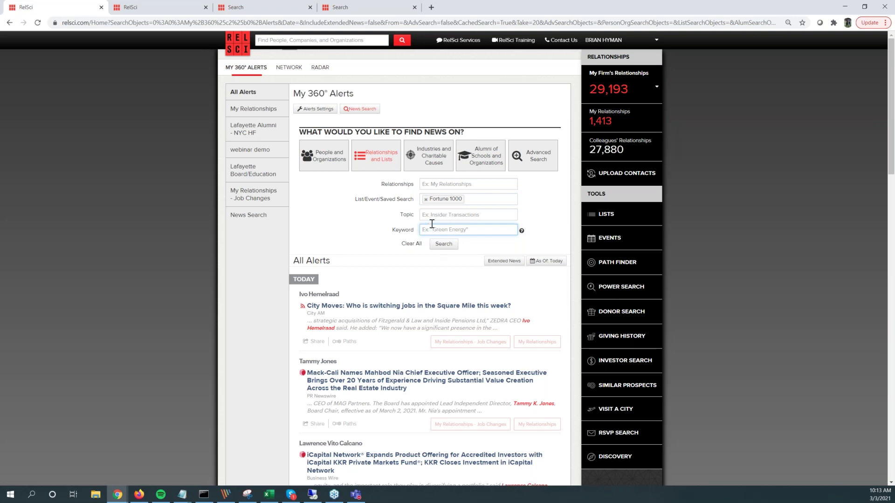
{"action": "left_click", "coordinate": [432, 215]}
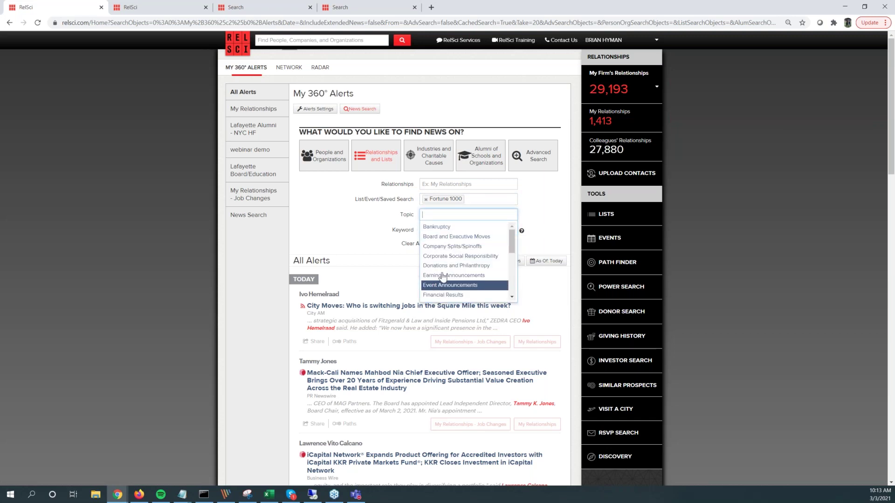
{"action": "left_click", "coordinate": [355, 205]}
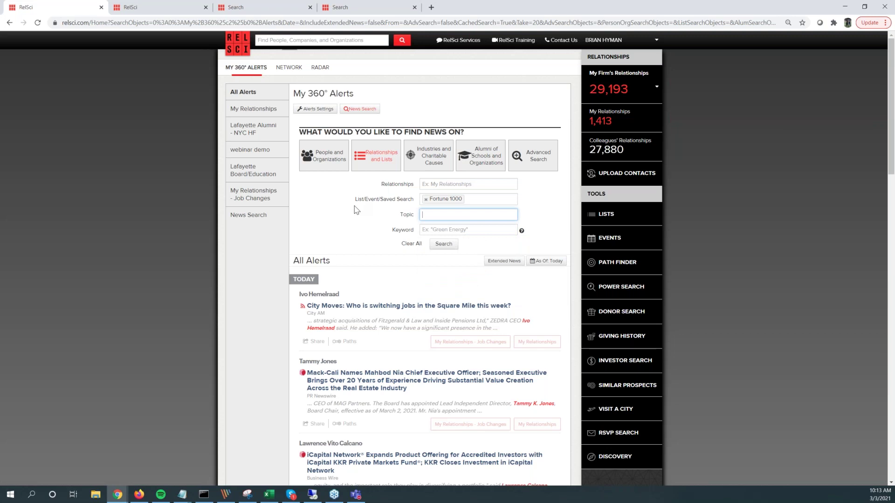
View the industries and charitable causes criteria, and set Alumni Of to Lafayette College in the alumni search
{"action": "left_click", "coordinate": [435, 160]}
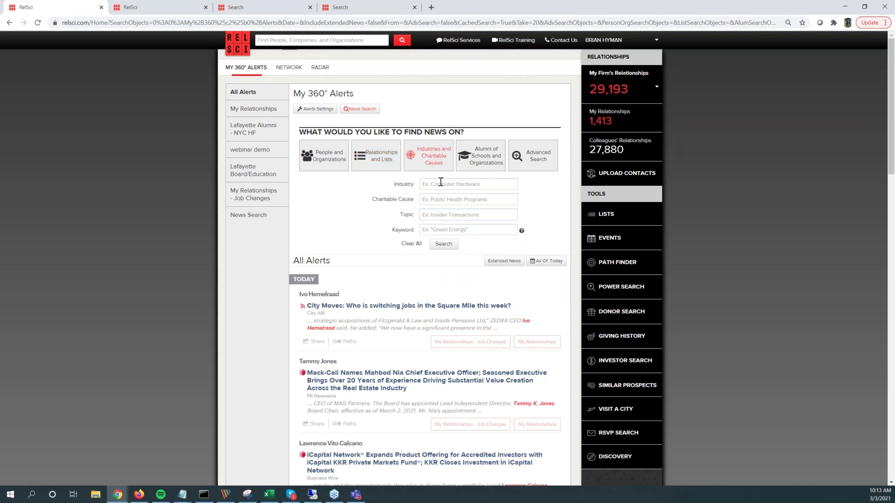
{"action": "left_click", "coordinate": [469, 158]}
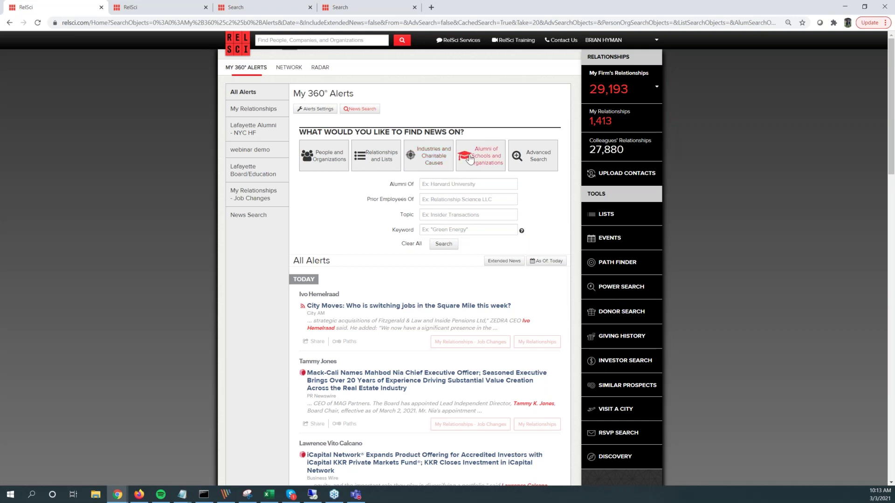
{"action": "left_click", "coordinate": [443, 188]}
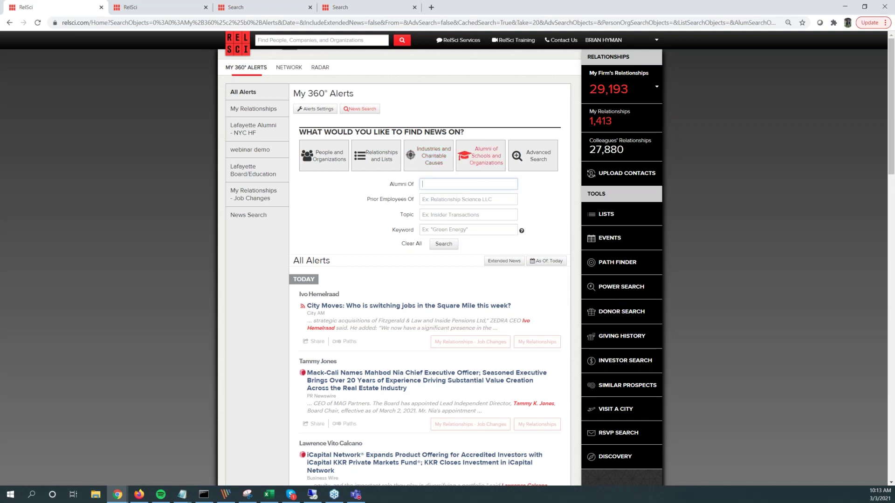
{"action": "type", "text": "lafay"}
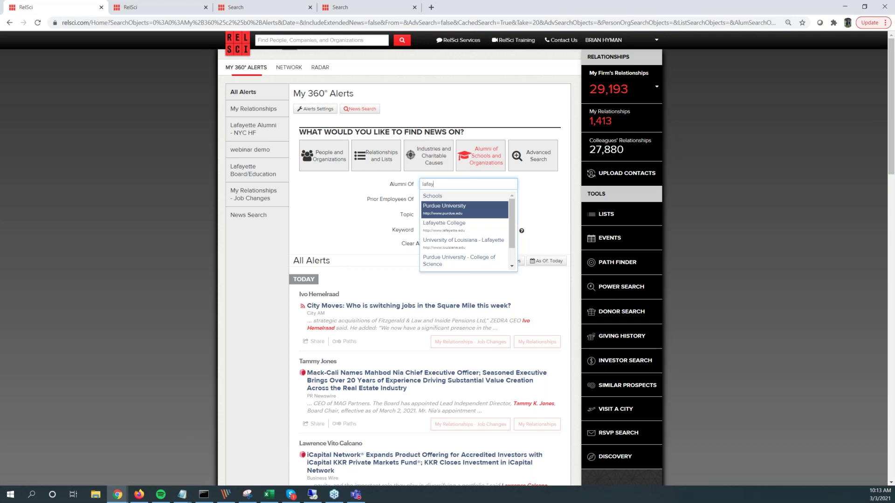
{"action": "type", "text": "et"}
{"action": "key", "text": "Down"}
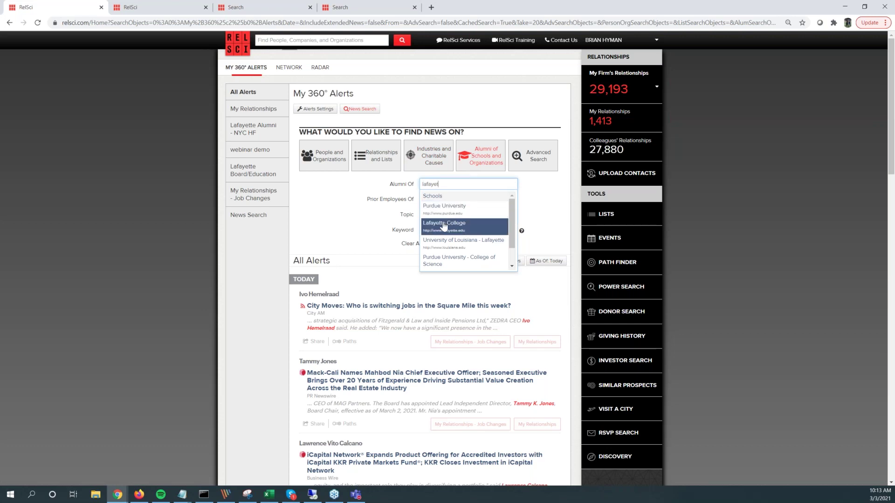
{"action": "key", "text": "Return"}
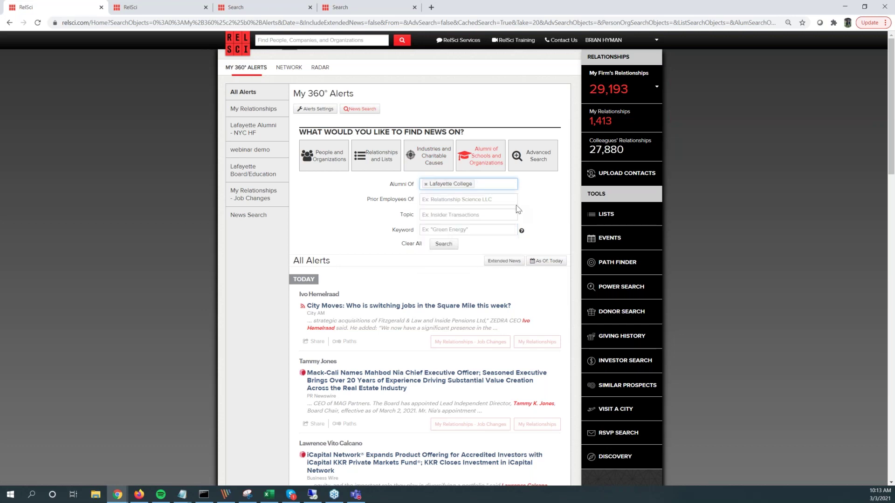
{"action": "left_click", "coordinate": [468, 229]}
{"action": "left_click", "coordinate": [375, 208]}
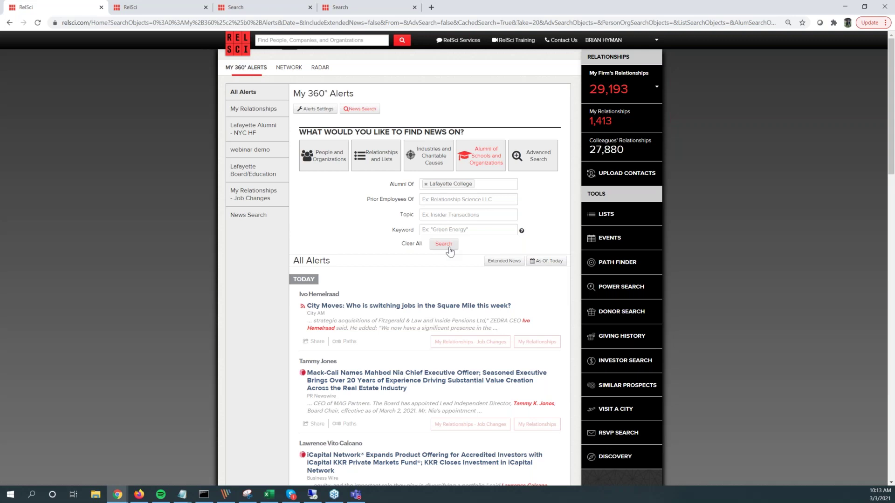
Switch to the advanced news search and remove Lafayette College from the Alumni Of criterion
{"action": "left_click", "coordinate": [540, 161]}
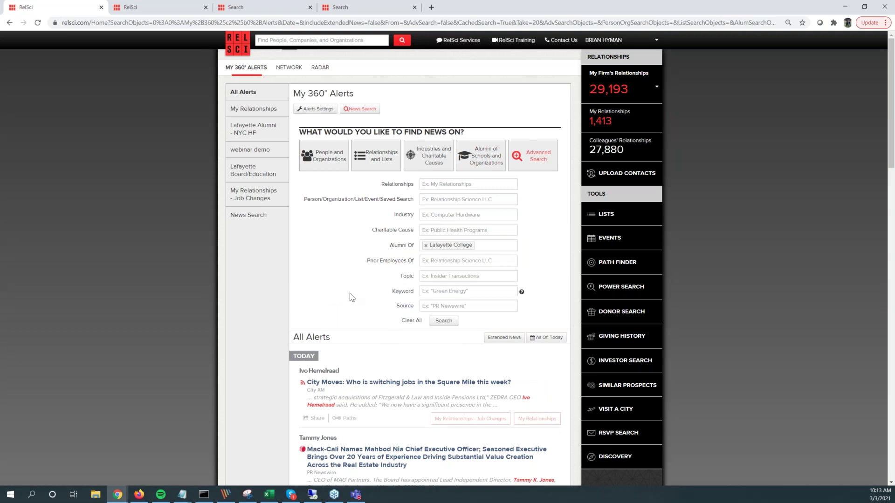
{"action": "left_click", "coordinate": [425, 245]}
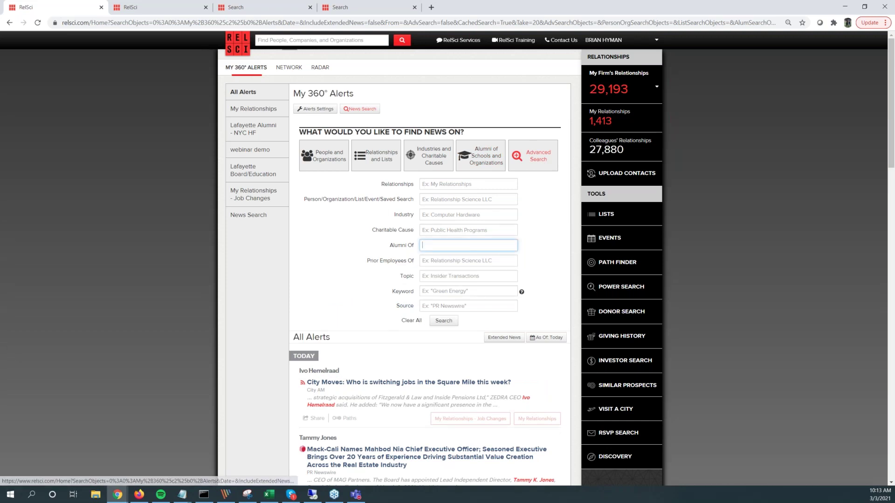
{"action": "key", "text": "alt+Tab"}
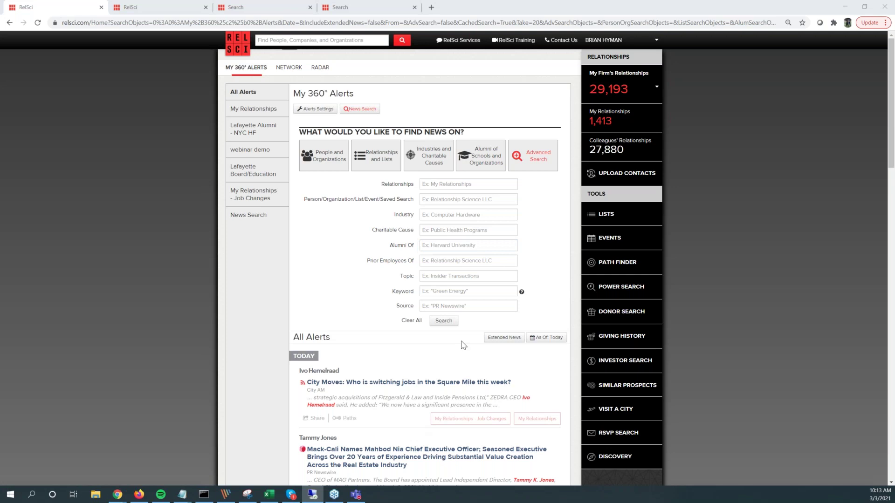
Add the Fortune 1000 list to the Person/Organization/List/Event/Saved Search criterion and run the news search
{"action": "left_click", "coordinate": [449, 201]}
{"action": "type", "text": "fortune 1000"}
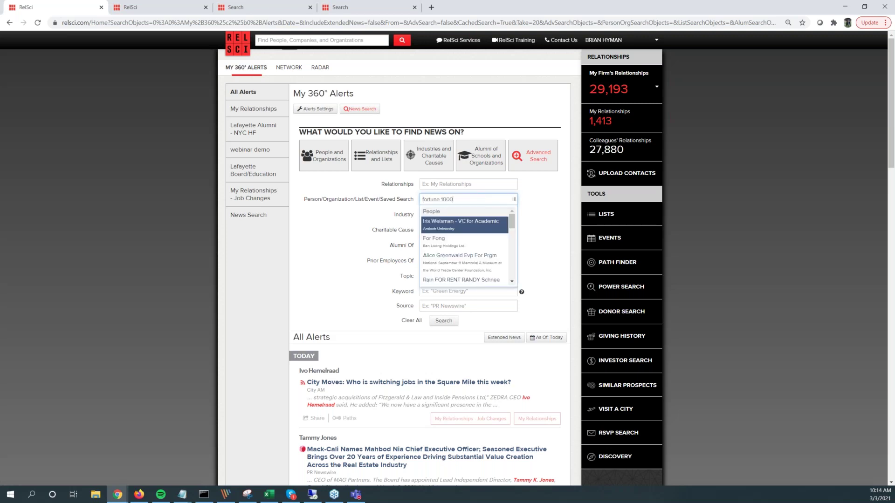
{"action": "left_click", "coordinate": [446, 265]}
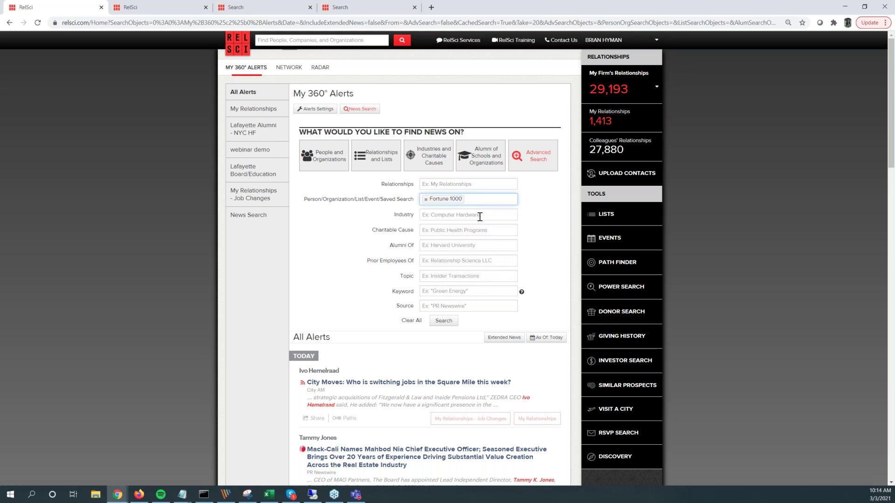
{"action": "left_click", "coordinate": [450, 326]}
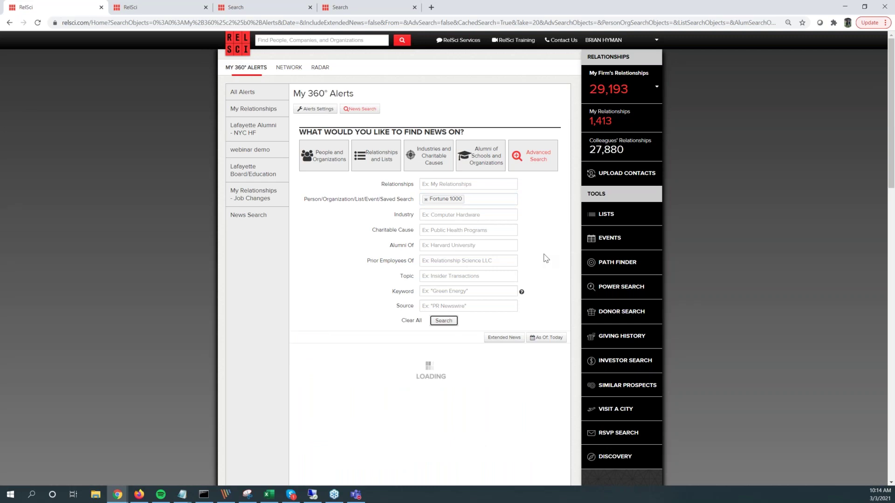
Look through the Fortune 1000 headlines and open the Goldman Sachs article about Bitcoin reclaiming the $50,000 level
{"action": "scroll", "coordinate": [546, 258], "scroll_direction": "down", "scroll_amount": 2}
{"action": "scroll", "coordinate": [546, 259], "scroll_direction": "down", "scroll_amount": 1}
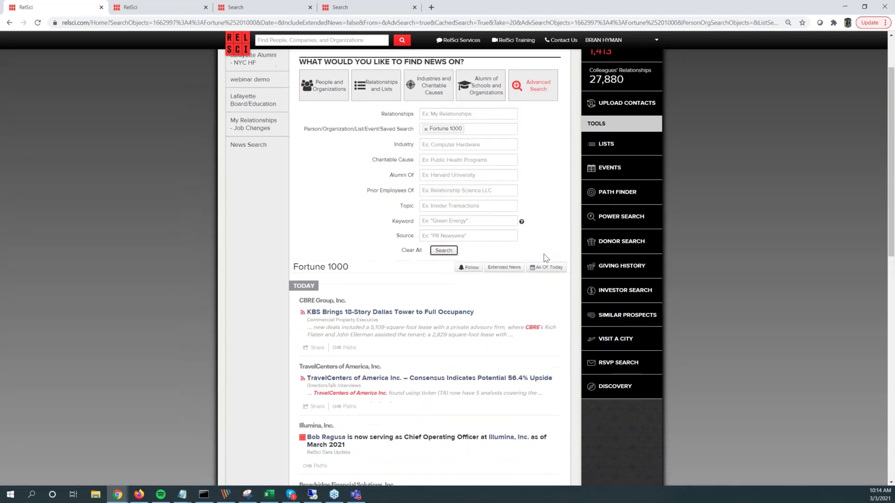
{"action": "scroll", "coordinate": [546, 258], "scroll_direction": "down", "scroll_amount": 1}
{"action": "scroll", "coordinate": [546, 258], "scroll_direction": "down", "scroll_amount": 3}
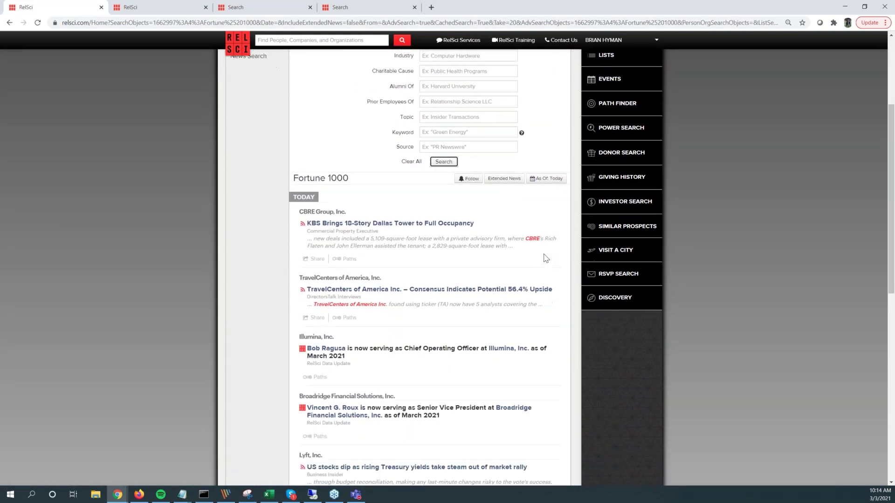
{"action": "scroll", "coordinate": [545, 259], "scroll_direction": "down", "scroll_amount": 5}
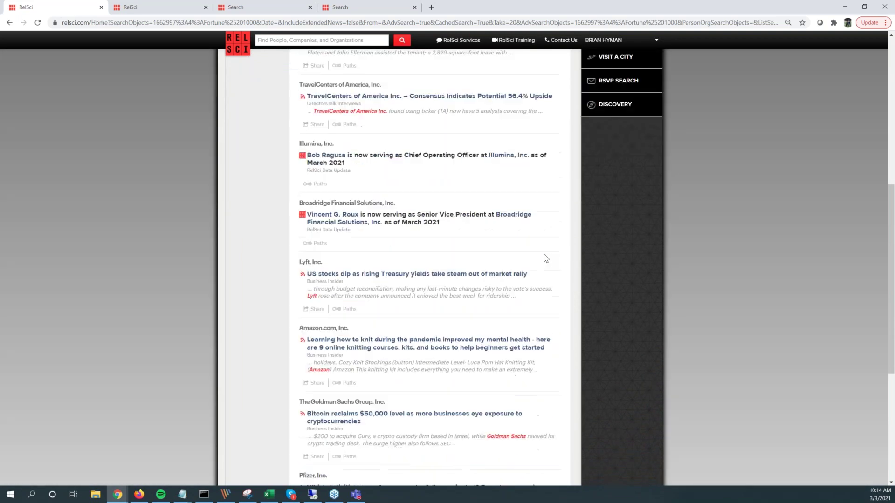
{"action": "scroll", "coordinate": [545, 259], "scroll_direction": "down", "scroll_amount": 2}
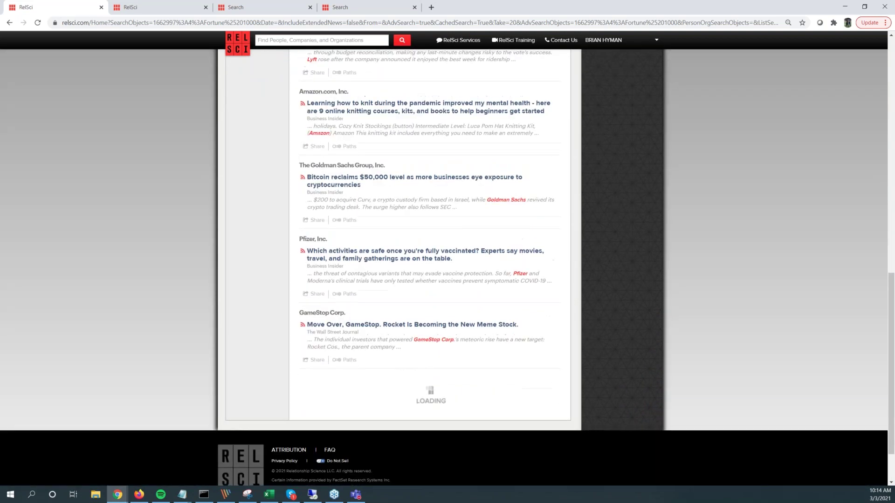
{"action": "scroll", "coordinate": [462, 256], "scroll_direction": "up", "scroll_amount": 2}
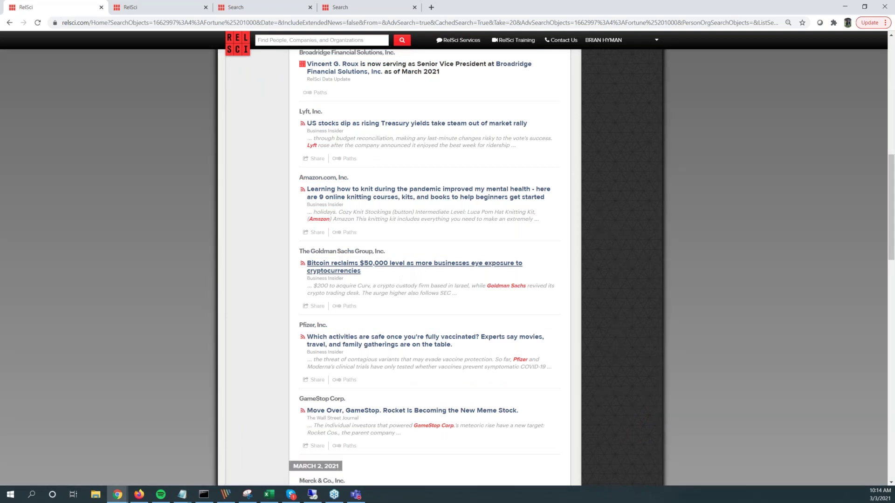
{"action": "left_click", "coordinate": [403, 268]}
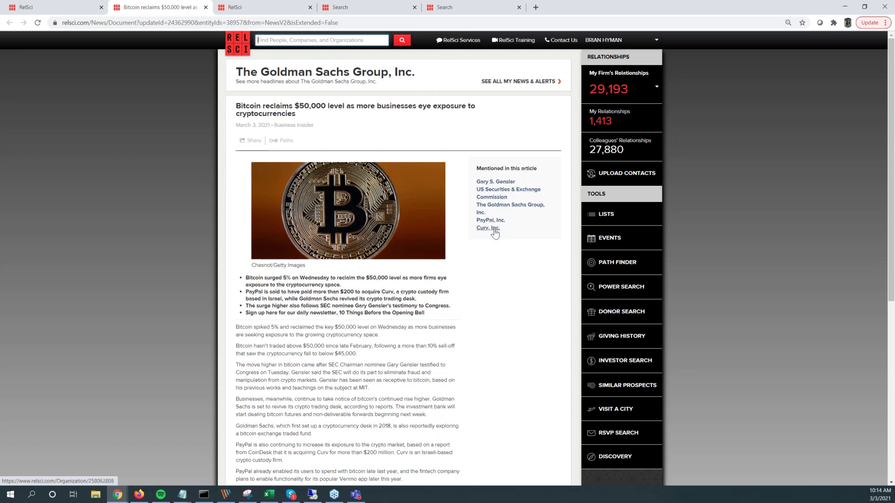
View the profile of the first person mentioned in the Bitcoin article and return to the article
{"action": "mouse_move", "coordinate": [502, 187]}
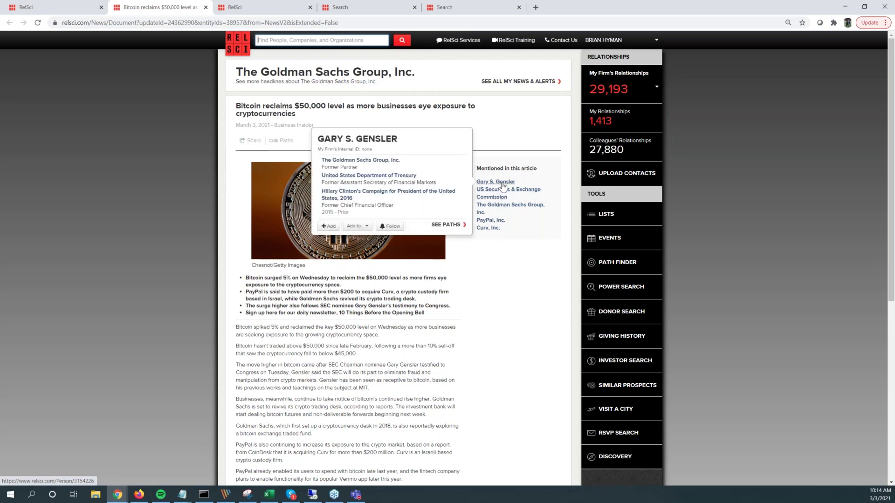
{"action": "left_click", "coordinate": [499, 182]}
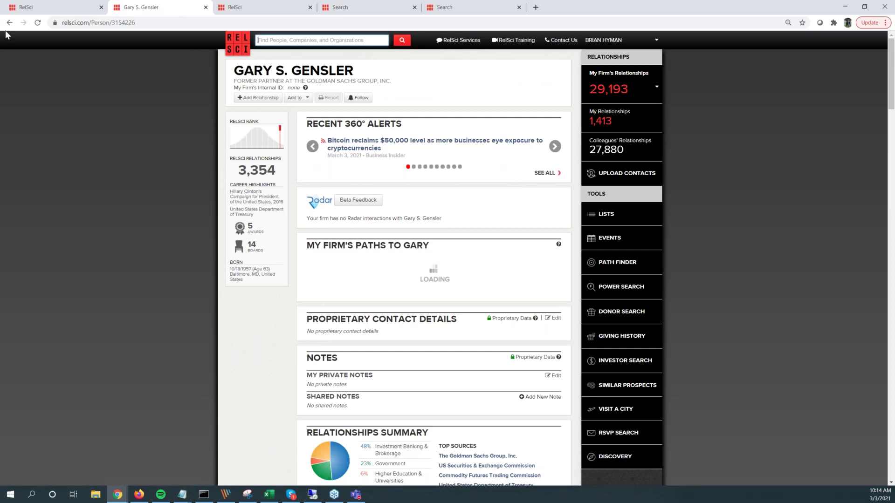
{"action": "left_click", "coordinate": [9, 22]}
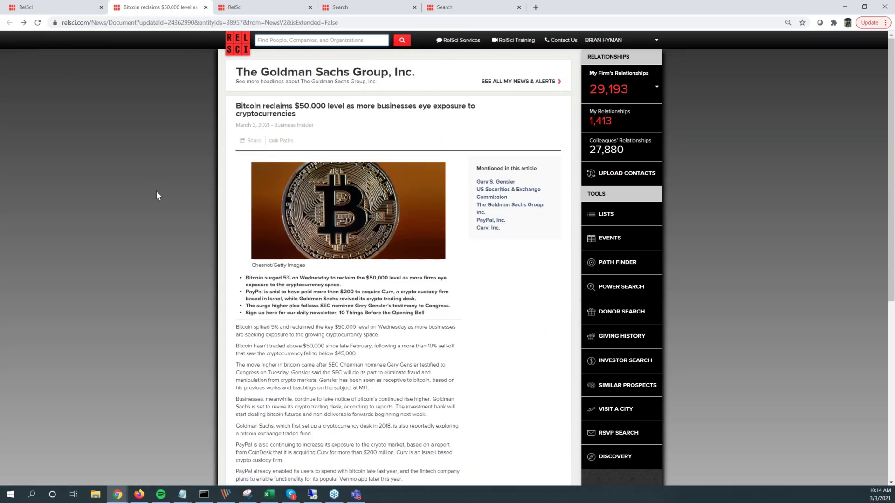
Read through the full Bitcoin article, down to its reference to the original Business Insider story
{"action": "scroll", "coordinate": [156, 191], "scroll_direction": "down", "scroll_amount": 4}
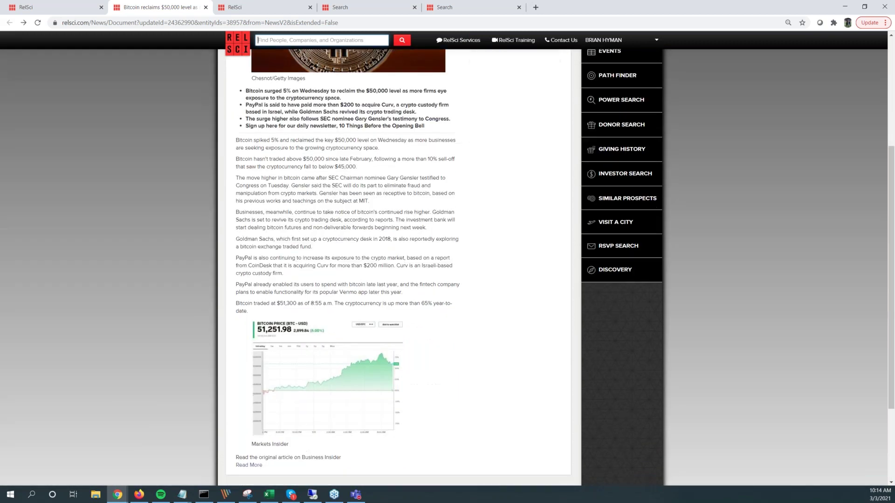
{"action": "scroll", "coordinate": [156, 191], "scroll_direction": "down", "scroll_amount": 2}
{"action": "scroll", "coordinate": [155, 191], "scroll_direction": "up", "scroll_amount": 5}
{"action": "scroll", "coordinate": [300, 213], "scroll_direction": "up", "scroll_amount": 1}
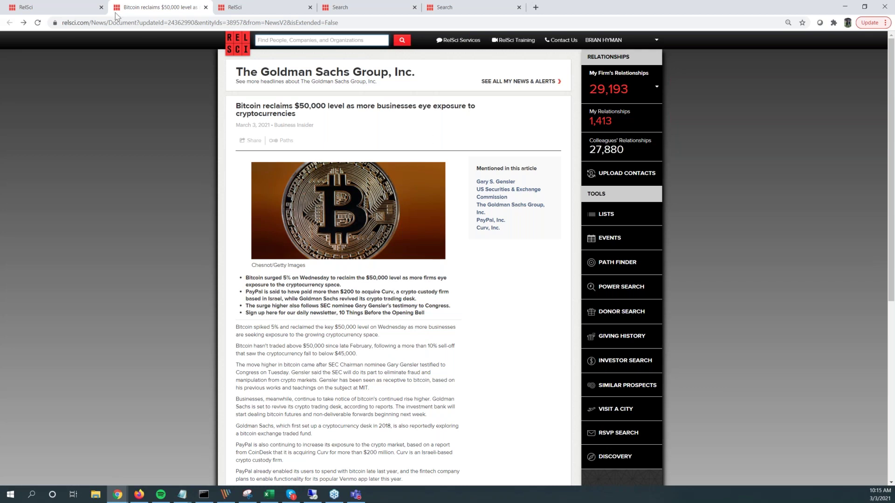
Return to the Fortune 1000 search results and turn on Extended News
{"action": "left_click", "coordinate": [65, 13]}
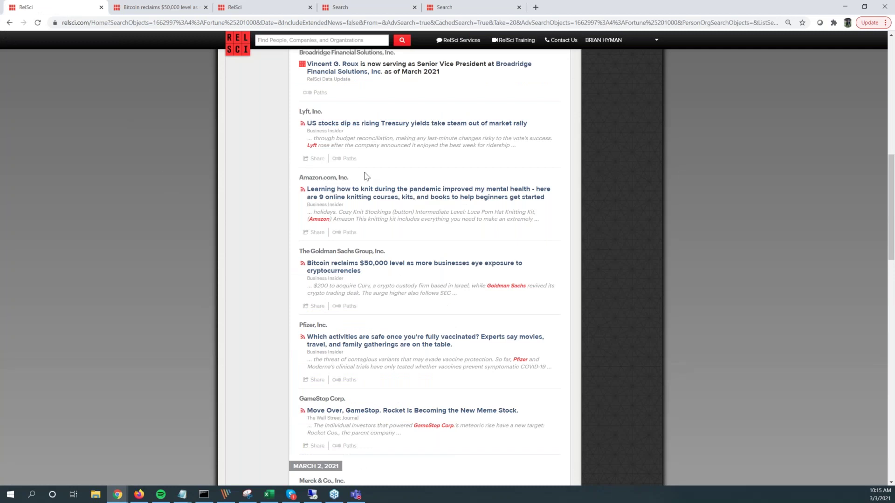
{"action": "scroll", "coordinate": [381, 177], "scroll_direction": "up", "scroll_amount": 6}
{"action": "scroll", "coordinate": [381, 177], "scroll_direction": "up", "scroll_amount": 3}
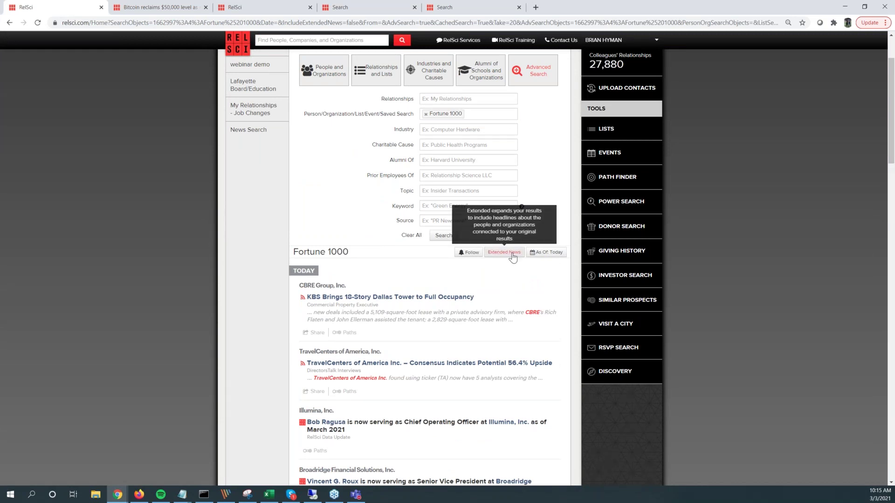
{"action": "left_click", "coordinate": [513, 253]}
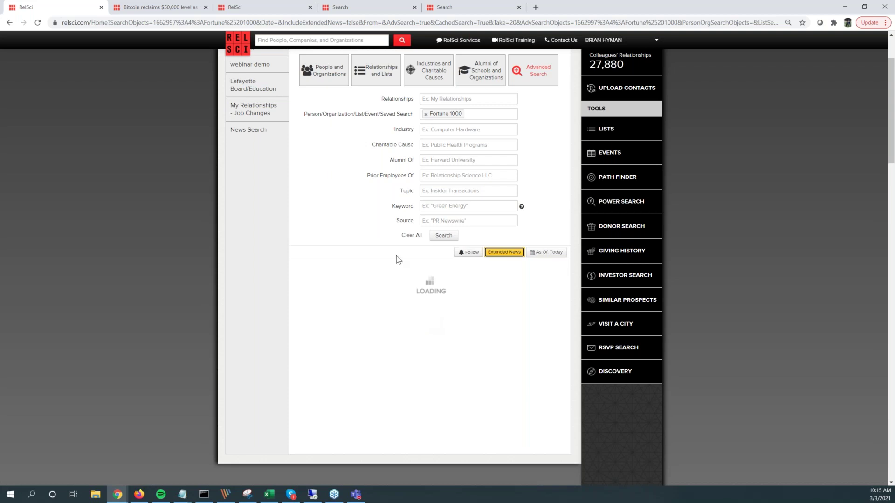
Examine the RelSci Data Update source under the Illumina headline in the other Fortune 1000 results page, and return to the search
{"action": "left_click", "coordinate": [247, 9]}
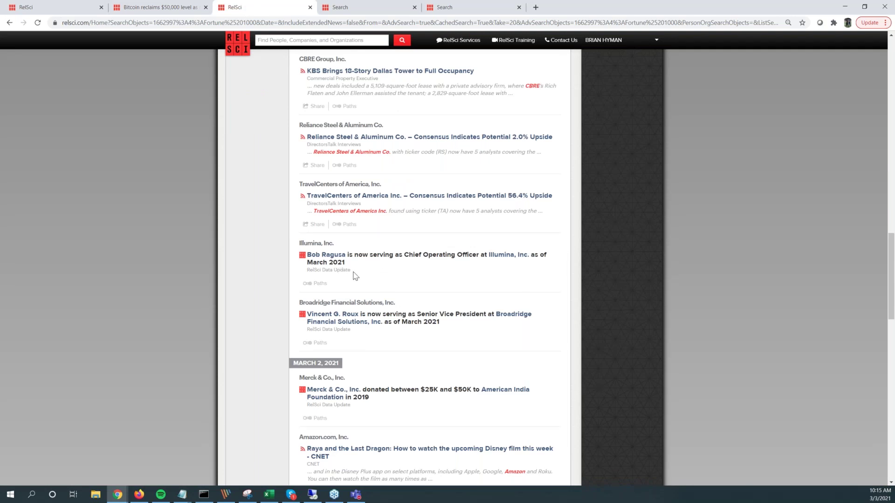
{"action": "left_click_drag", "start_coordinate": [356, 271], "coordinate": [306, 271]}
{"action": "left_click", "coordinate": [355, 273]}
{"action": "left_click", "coordinate": [75, 9]}
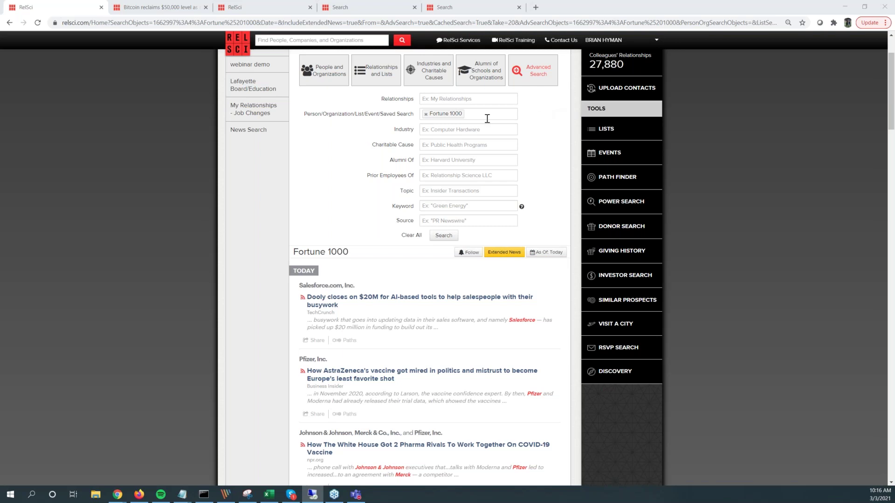
Add Harvard University to the Alumni Of criterion and run the Fortune 1000 news search
{"action": "left_click", "coordinate": [449, 160]}
{"action": "type", "text": "harvar"}
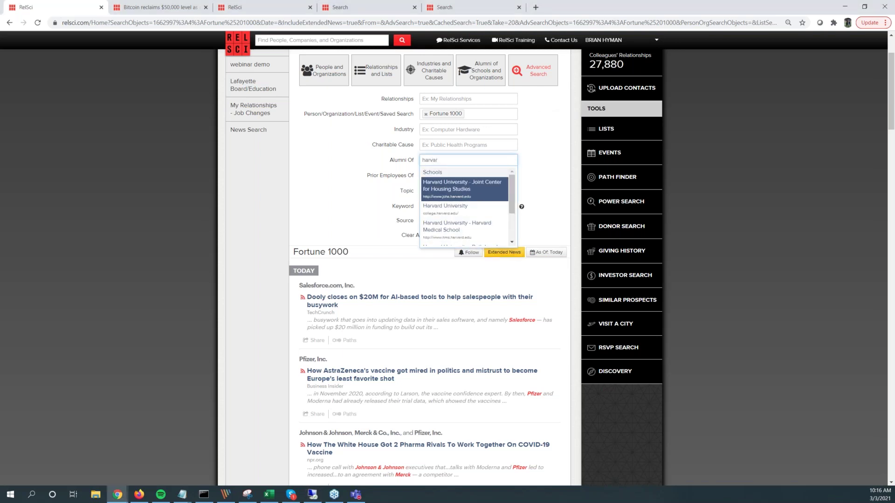
{"action": "left_click", "coordinate": [455, 206]}
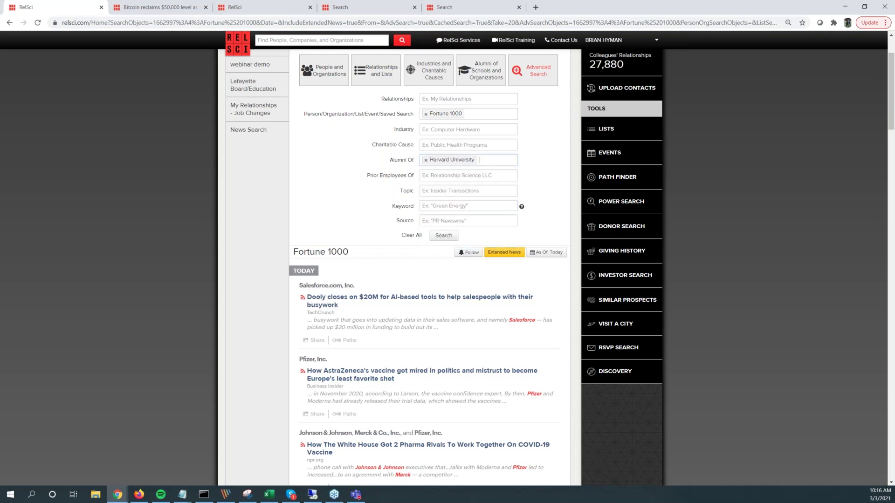
{"action": "left_click", "coordinate": [449, 237]}
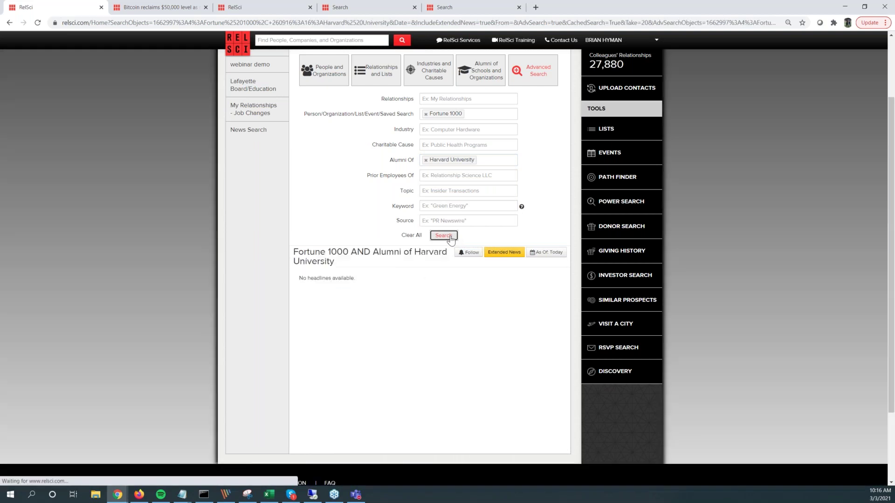
Remove Harvard University from the Alumni Of criterion and rerun the Fortune 1000 search
{"action": "left_click", "coordinate": [425, 160]}
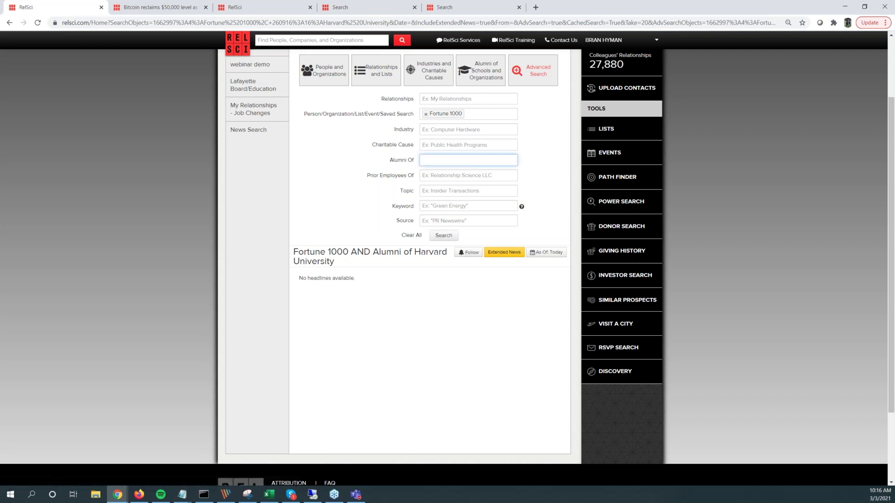
{"action": "left_click", "coordinate": [449, 221]}
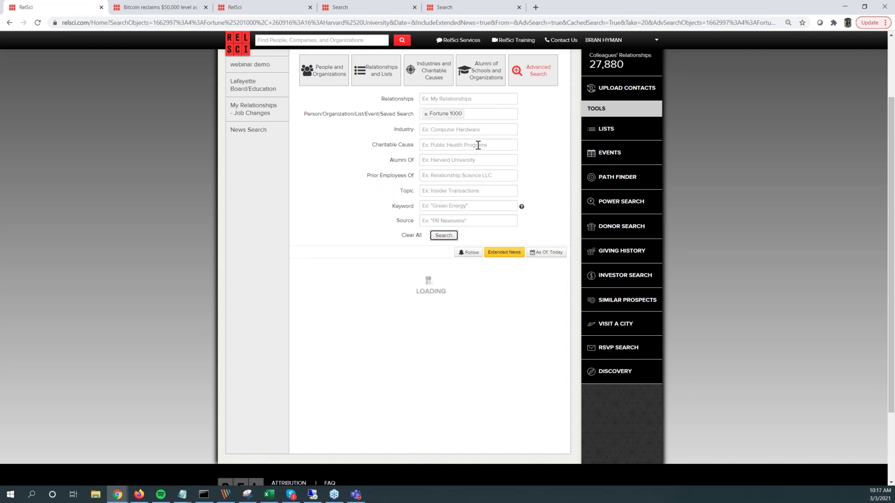
{"action": "left_click", "coordinate": [467, 98]}
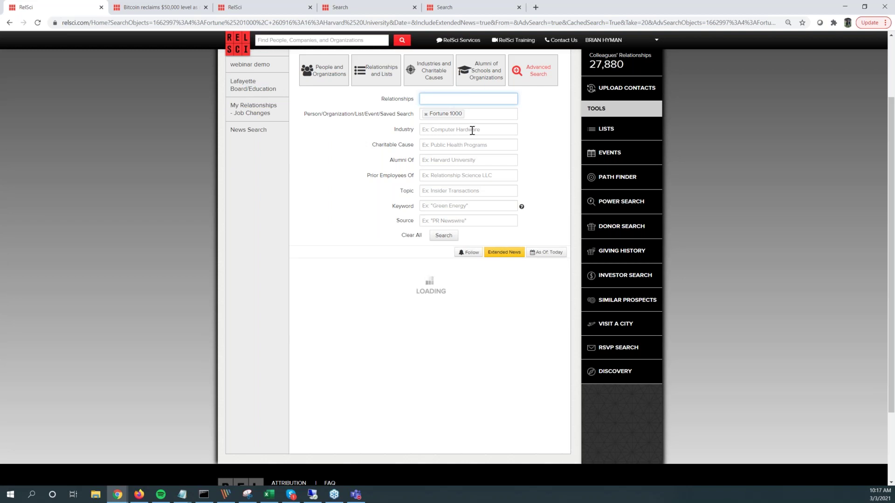
Turn off Extended News and follow the search as an alert named Fortune 1000
{"action": "left_click", "coordinate": [495, 254]}
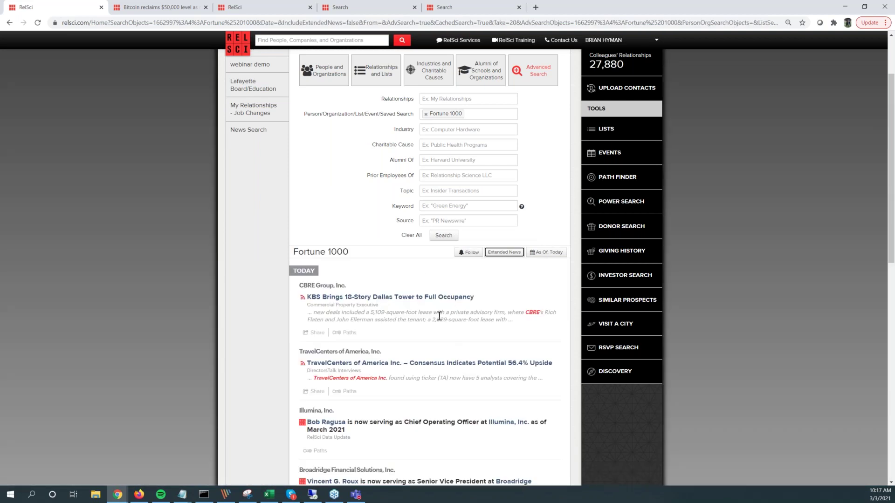
{"action": "left_click", "coordinate": [466, 257]}
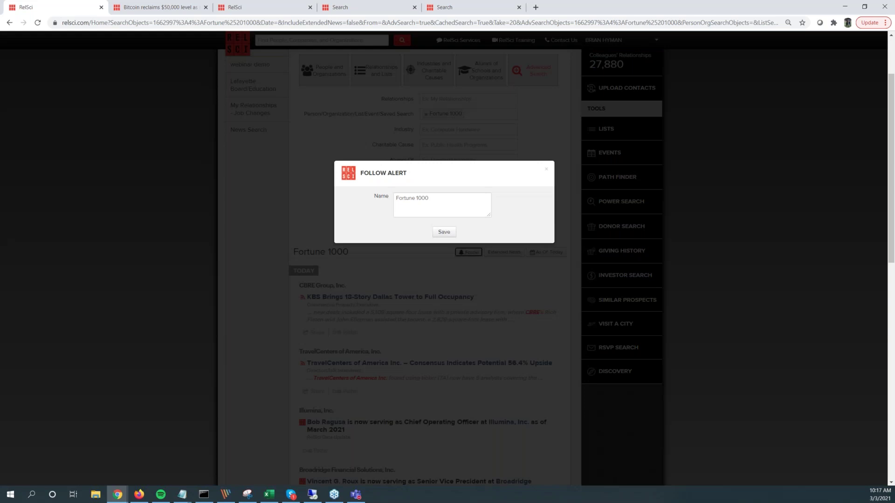
{"action": "left_click", "coordinate": [444, 233]}
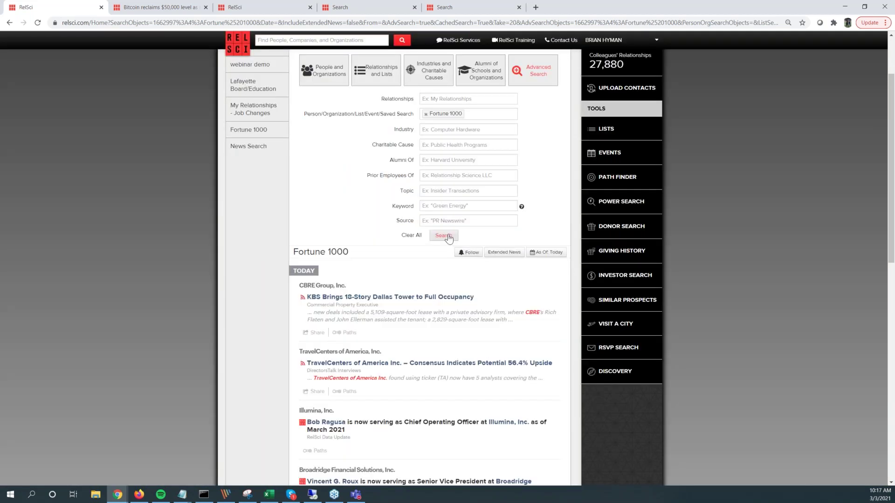
Show All Alerts and reopen the advanced news search criteria
{"action": "scroll", "coordinate": [258, 138], "scroll_direction": "up", "scroll_amount": 1}
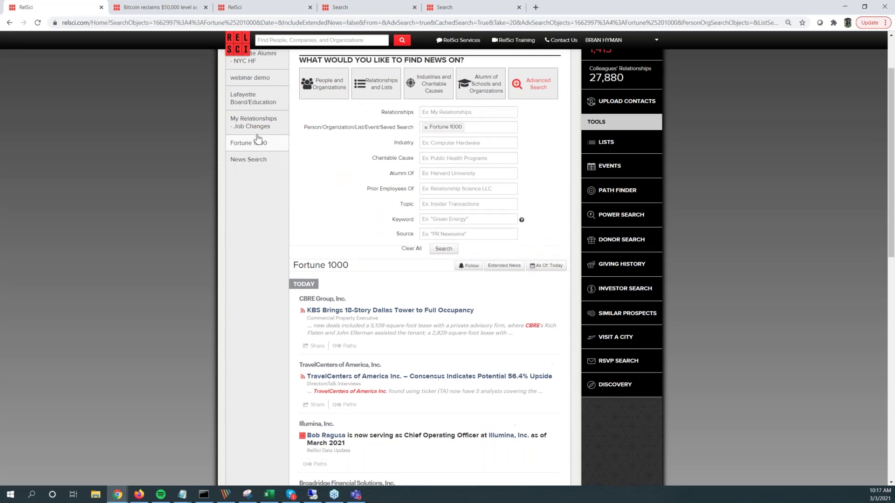
{"action": "scroll", "coordinate": [258, 139], "scroll_direction": "up", "scroll_amount": 3}
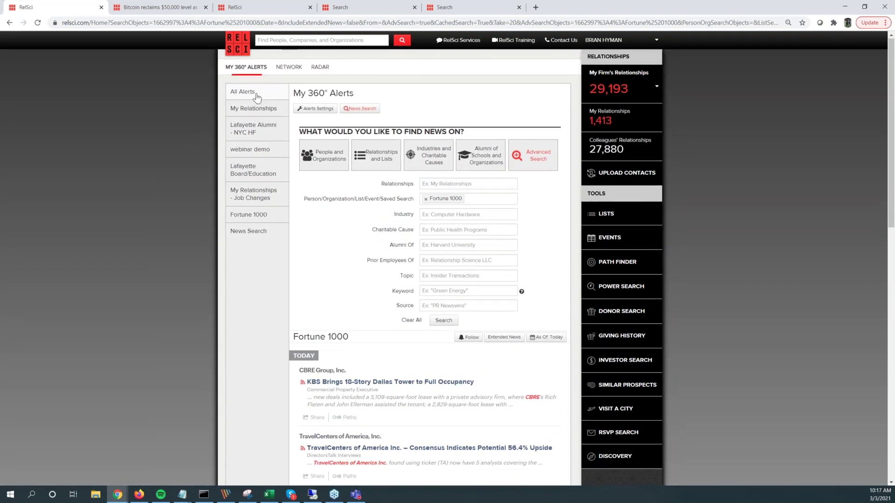
{"action": "left_click", "coordinate": [256, 93]}
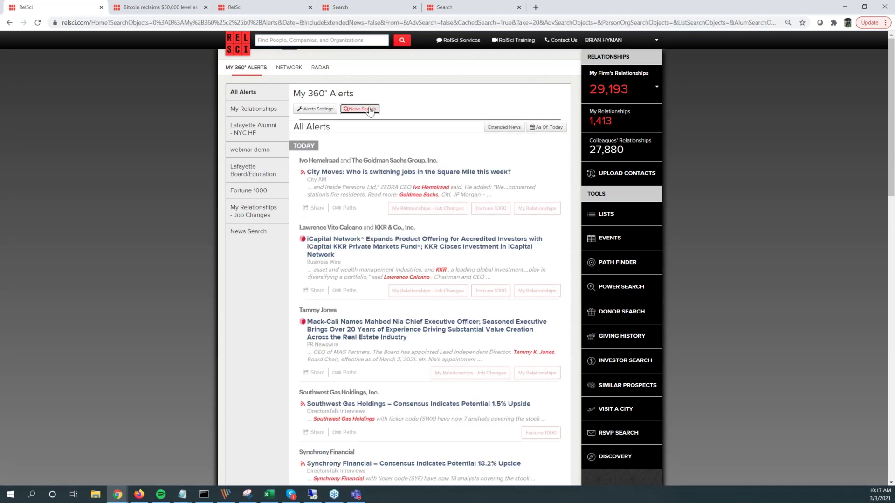
{"action": "left_click", "coordinate": [370, 110]}
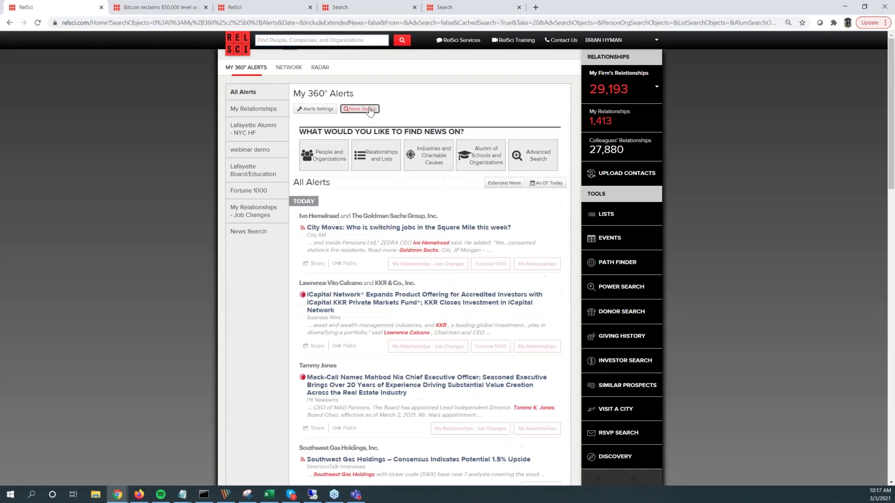
{"action": "left_click", "coordinate": [539, 160]}
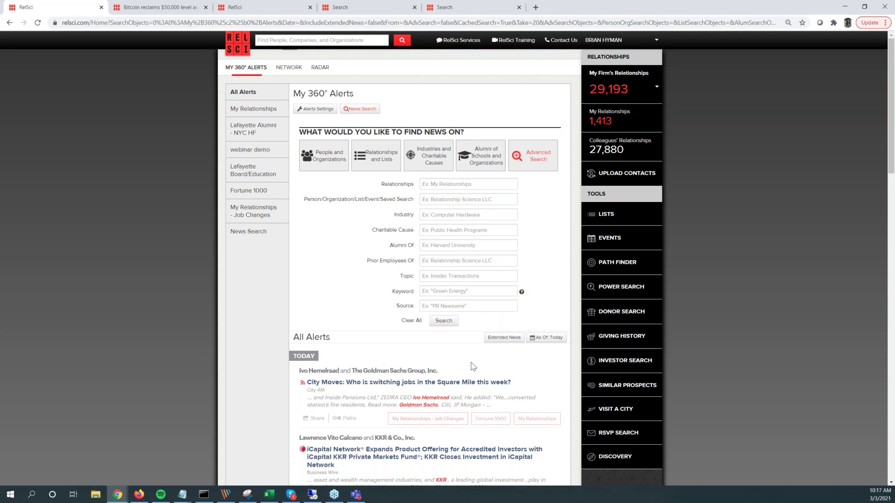
Open the followed Fortune 1000 alert and look through its headlines
{"action": "left_click", "coordinate": [261, 195]}
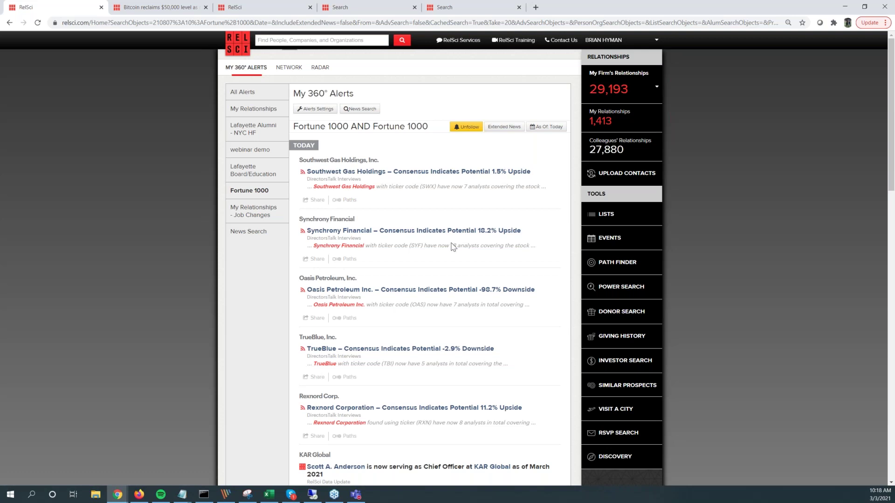
{"action": "scroll", "coordinate": [451, 245], "scroll_direction": "down", "scroll_amount": 3}
{"action": "scroll", "coordinate": [434, 268], "scroll_direction": "down", "scroll_amount": 4}
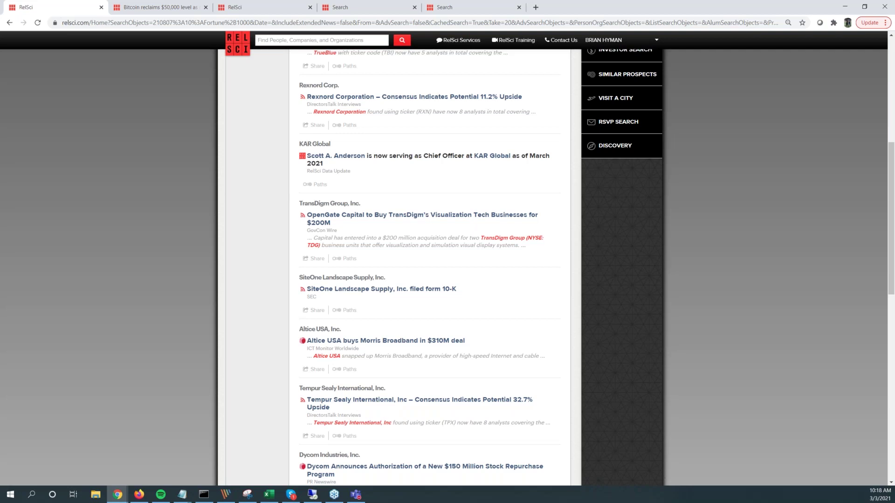
Return to the start of the Fortune 1000 alert feed and open the alert settings
{"action": "key", "text": "alt+Tab"}
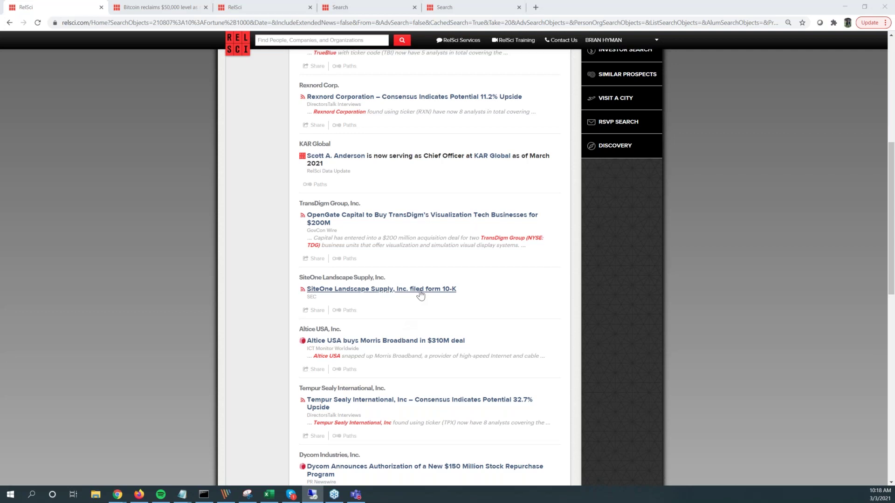
{"action": "scroll", "coordinate": [420, 292], "scroll_direction": "up", "scroll_amount": 5}
{"action": "scroll", "coordinate": [420, 294], "scroll_direction": "up", "scroll_amount": 2}
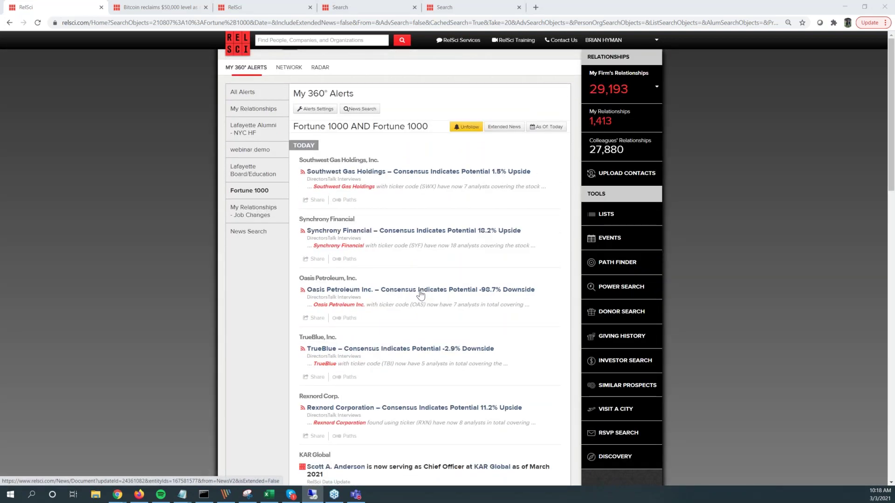
{"action": "left_click", "coordinate": [325, 112]}
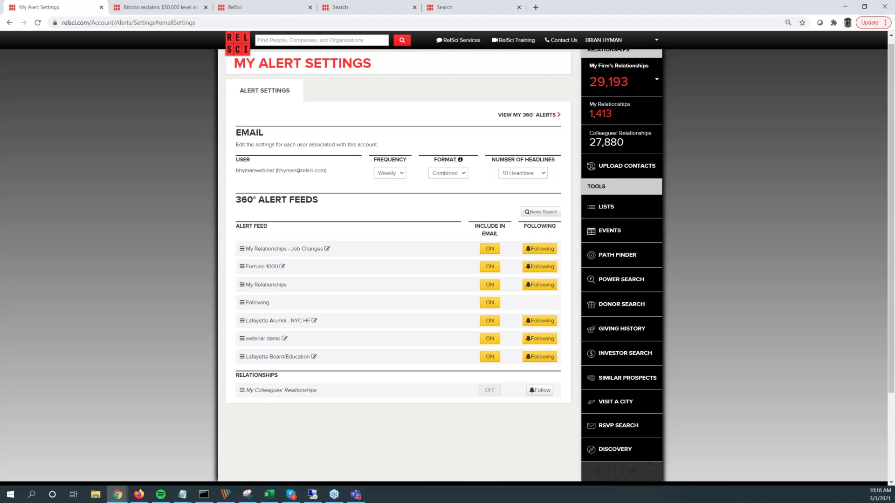
Switch the alert email frequency to None and back to Weekly
{"action": "key", "text": "alt+Tab"}
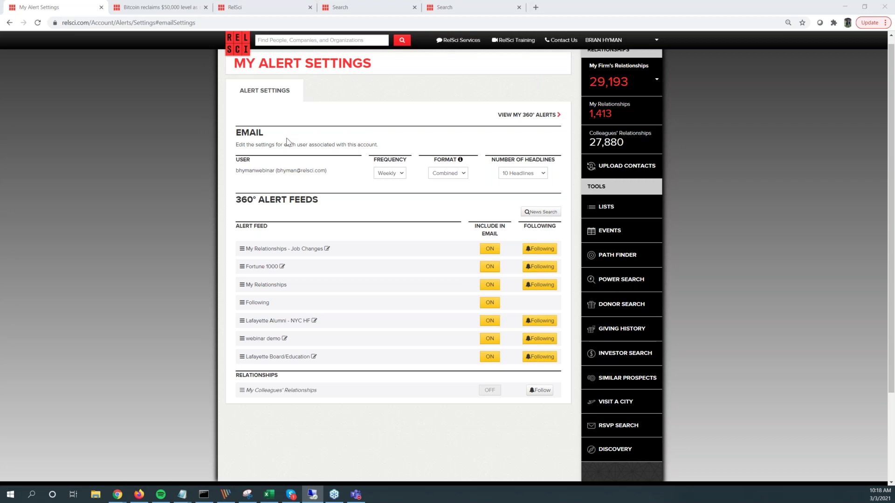
{"action": "left_click", "coordinate": [386, 173]}
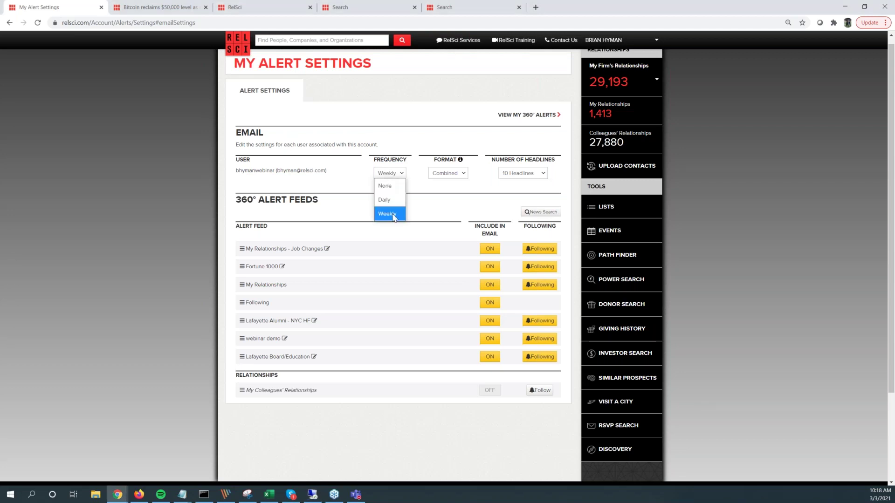
{"action": "left_click", "coordinate": [395, 186]}
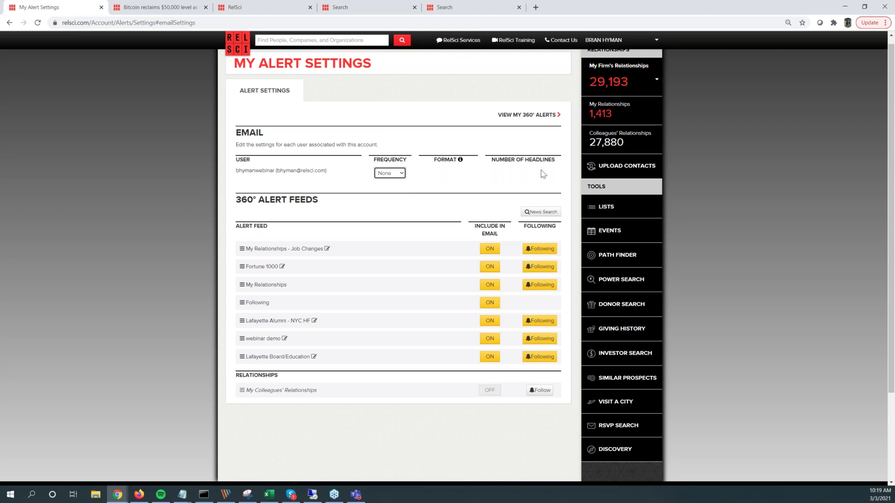
{"action": "left_click", "coordinate": [389, 174]}
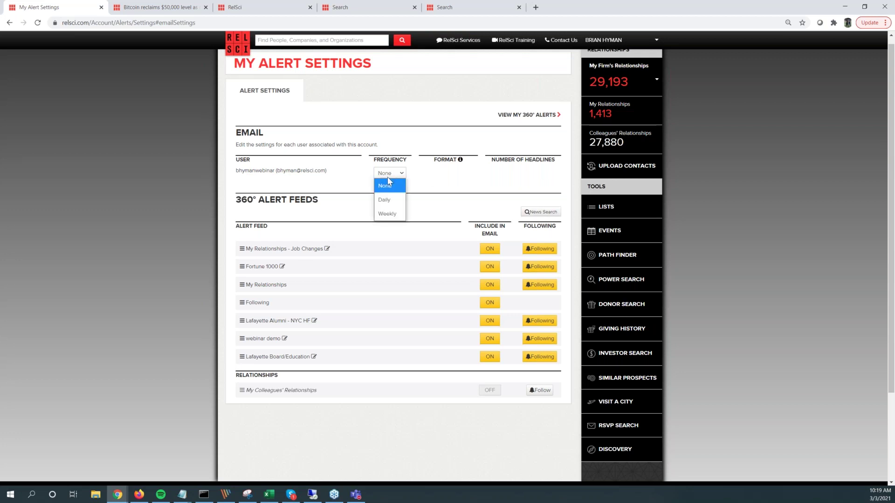
{"action": "left_click", "coordinate": [386, 211]}
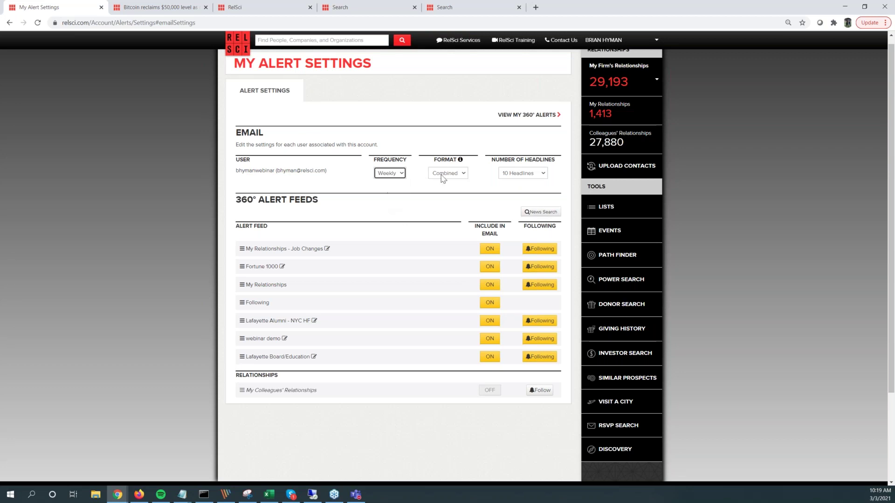
Check the explanation of the email format and the available options for the number of headlines
{"action": "mouse_move", "coordinate": [460, 162]}
{"action": "left_click", "coordinate": [514, 175]}
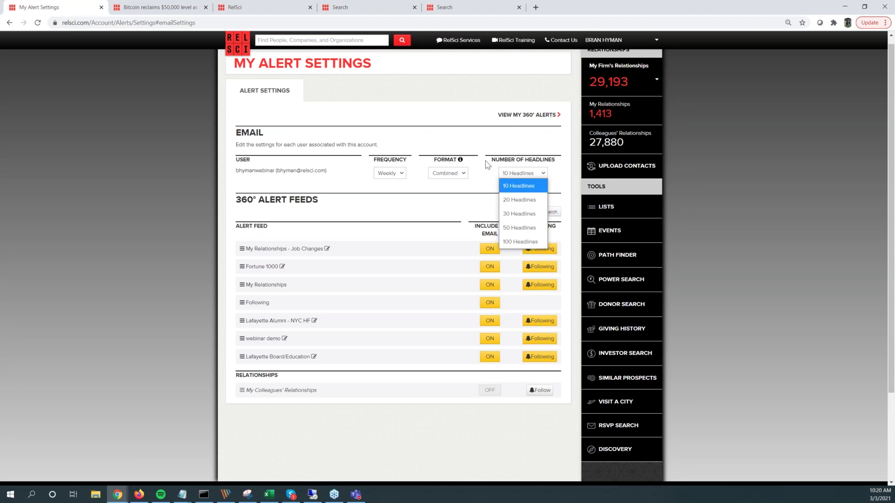
{"action": "left_click", "coordinate": [433, 208]}
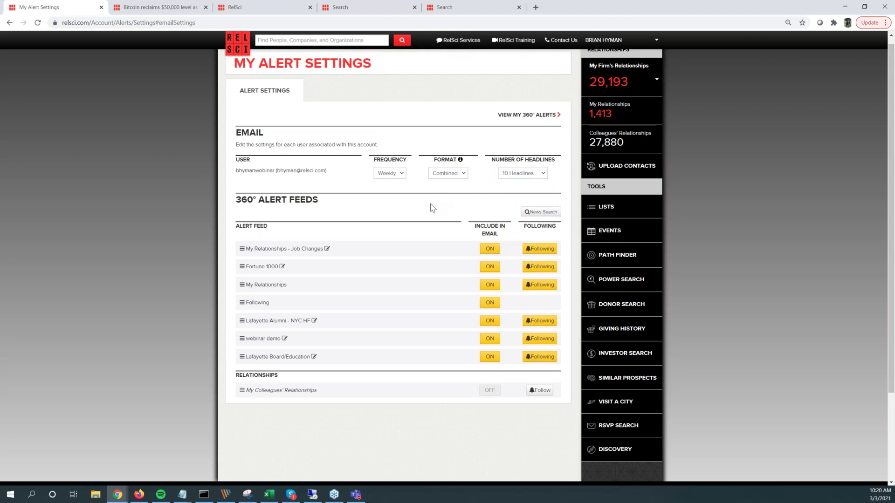
Exclude the My Relationships - Job Changes, My Relationships, Following and webinar demo feeds from the alert email
{"action": "scroll", "coordinate": [432, 207], "scroll_direction": "down", "scroll_amount": 1}
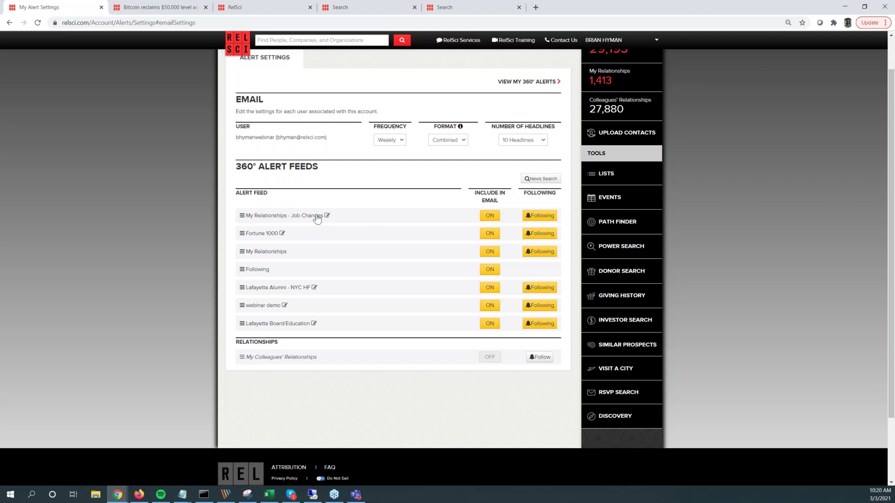
{"action": "left_click", "coordinate": [488, 217]}
{"action": "left_click", "coordinate": [487, 252]}
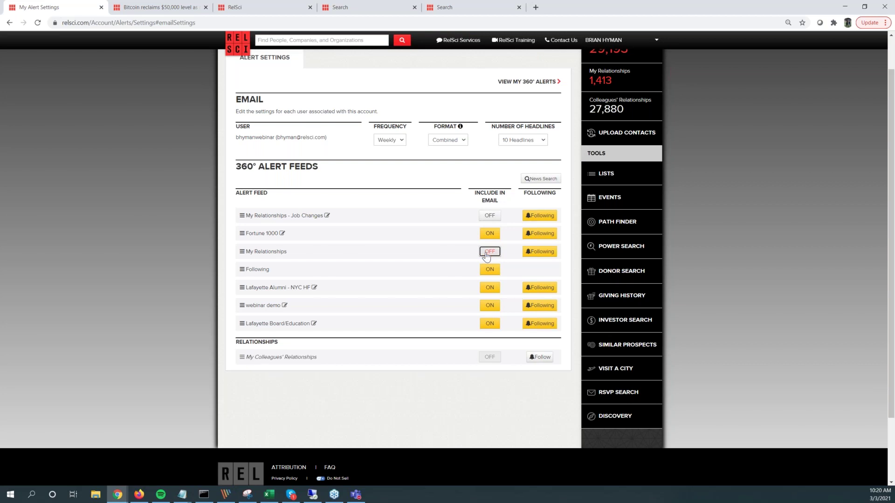
{"action": "left_click", "coordinate": [489, 270]}
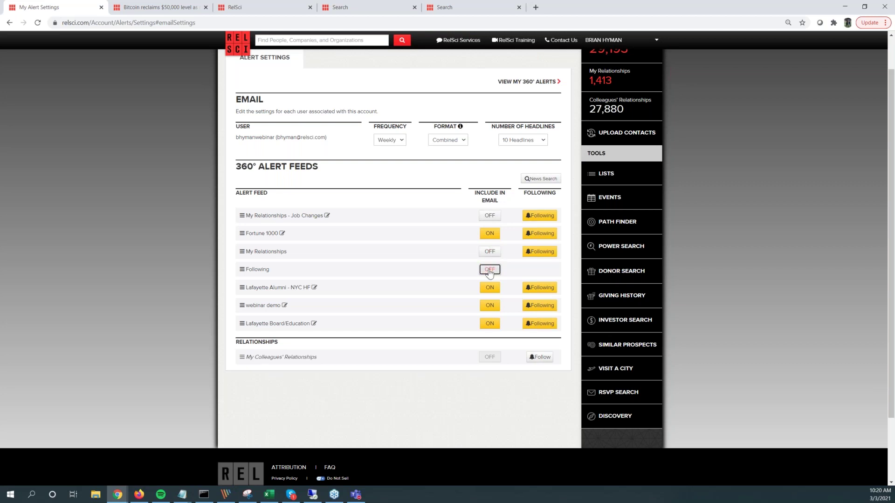
{"action": "left_click", "coordinate": [489, 306]}
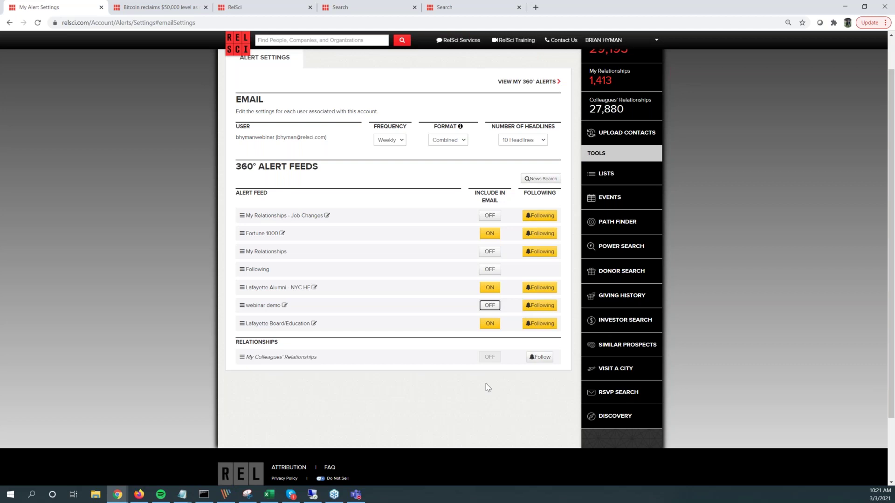
Open a Power Search for people and set the location to Manhattan, New York
{"action": "key", "text": "alt+Tab"}
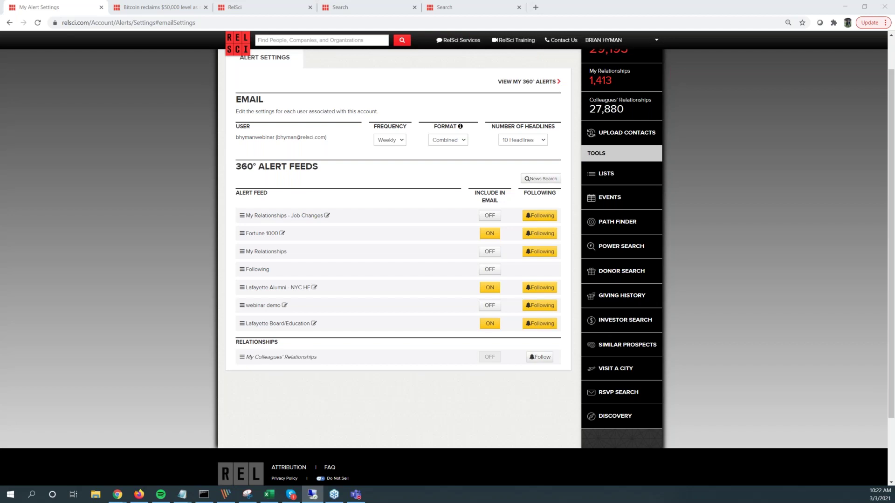
{"action": "left_click", "coordinate": [236, 44]}
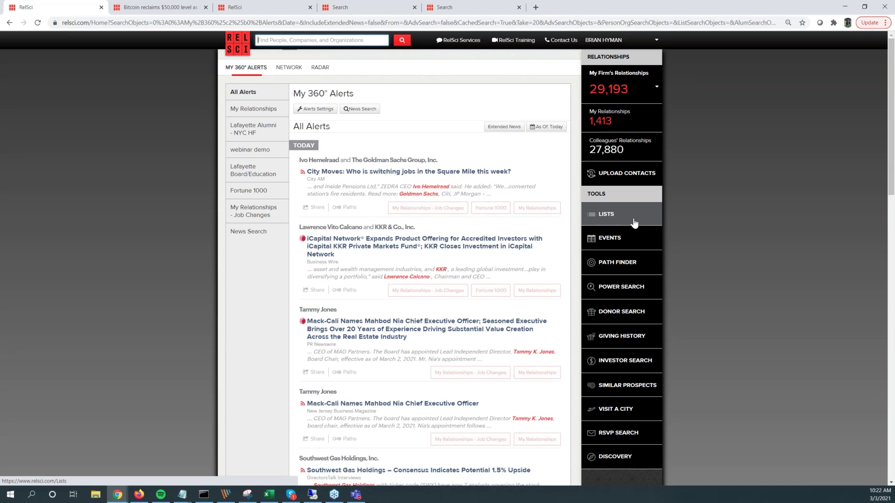
{"action": "left_click", "coordinate": [615, 289]}
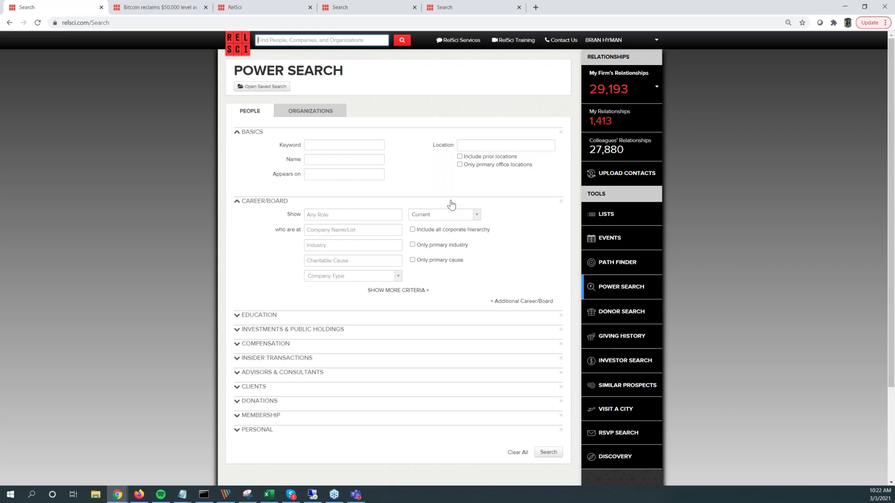
{"action": "left_click", "coordinate": [466, 144]}
{"action": "type", "text": "manhattan"}
{"action": "key", "text": "Return"}
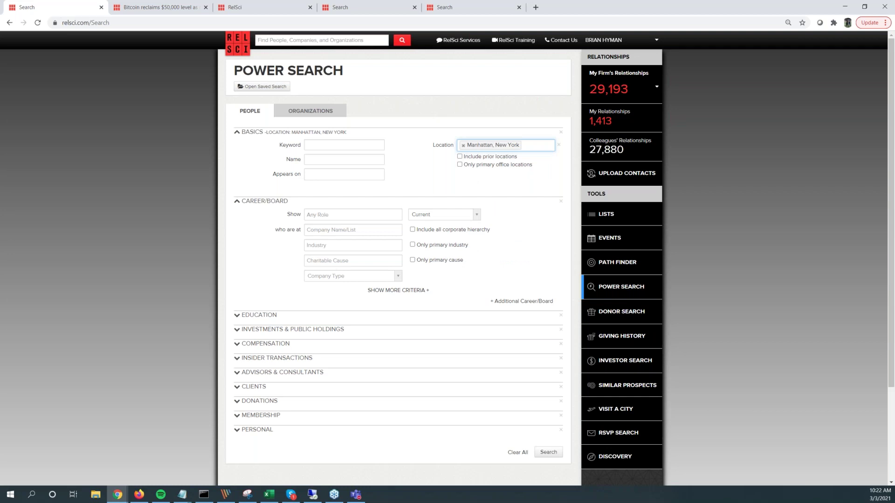
Set the career criteria to current All Board Members in the Schools & Student Services industry
{"action": "scroll", "coordinate": [447, 261], "scroll_direction": "down", "scroll_amount": 2}
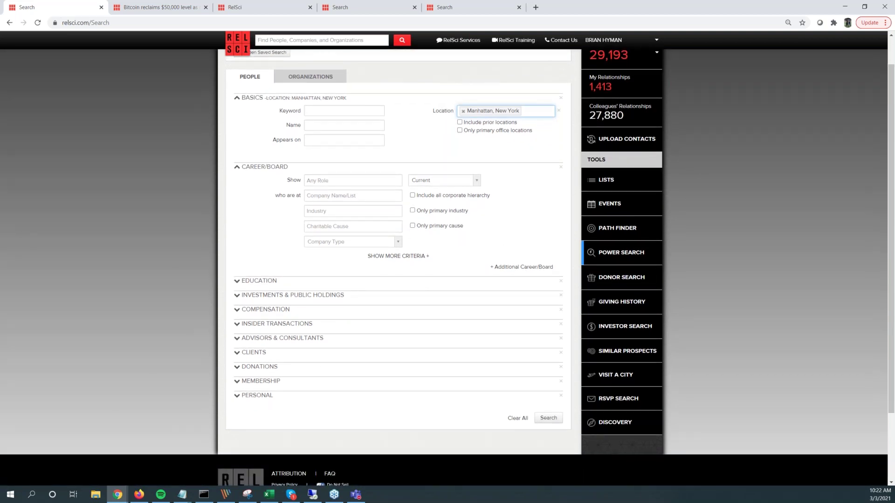
{"action": "left_click", "coordinate": [357, 180]}
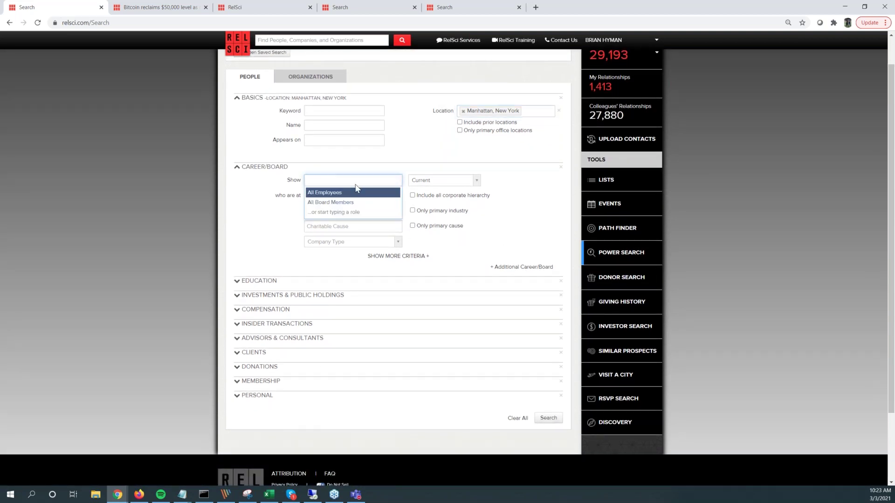
{"action": "left_click", "coordinate": [353, 202]}
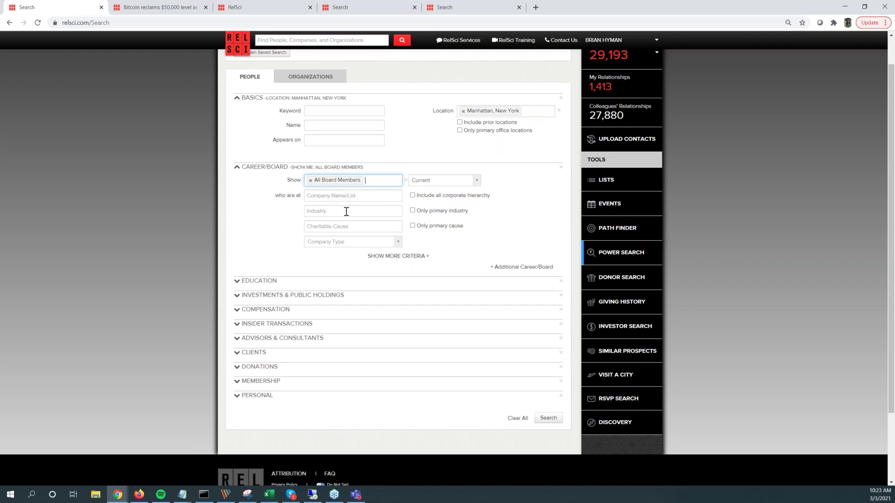
{"action": "left_click", "coordinate": [347, 212]}
{"action": "type", "text": "school"}
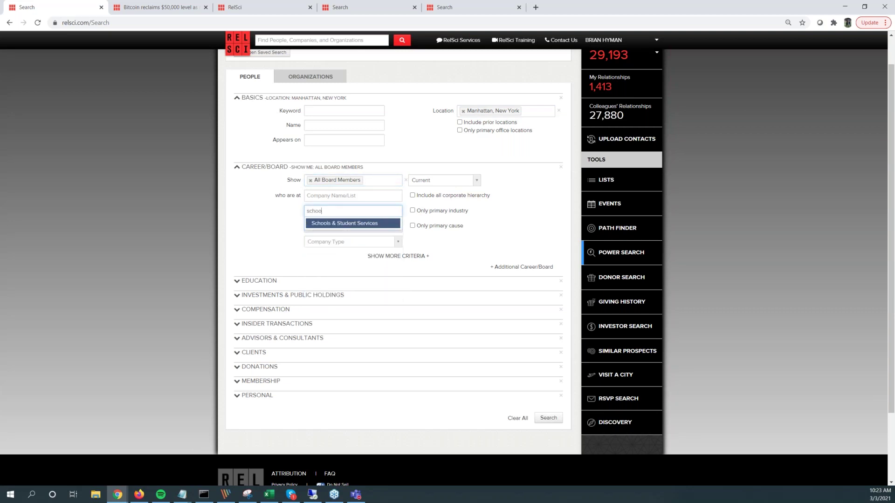
{"action": "left_click", "coordinate": [344, 224]}
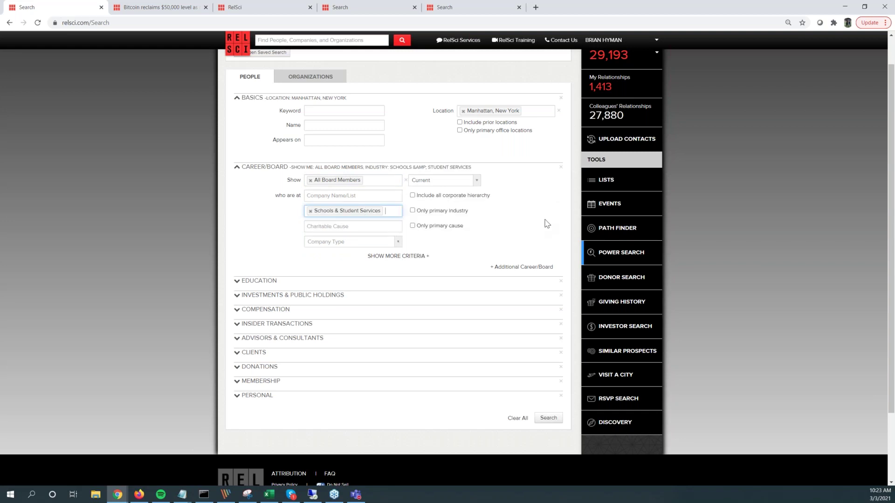
Run the people search and look over the matching board members
{"action": "scroll", "coordinate": [546, 224], "scroll_direction": "down", "scroll_amount": 1}
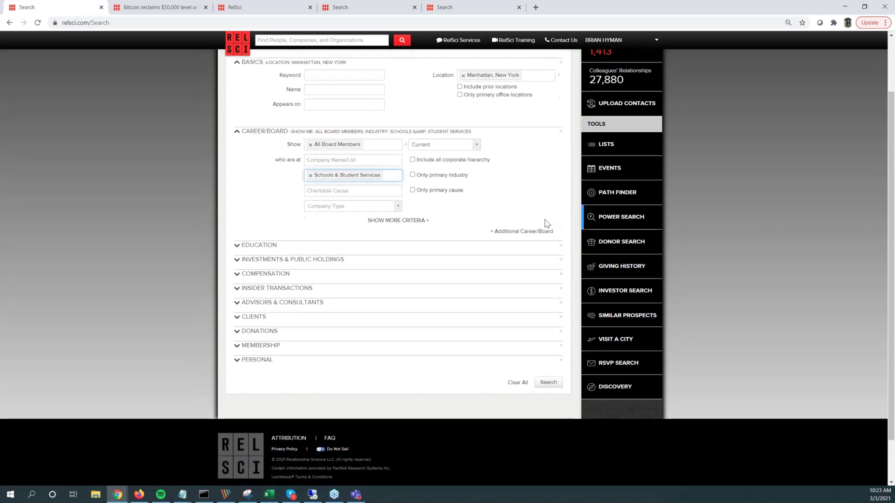
{"action": "left_click", "coordinate": [541, 383]}
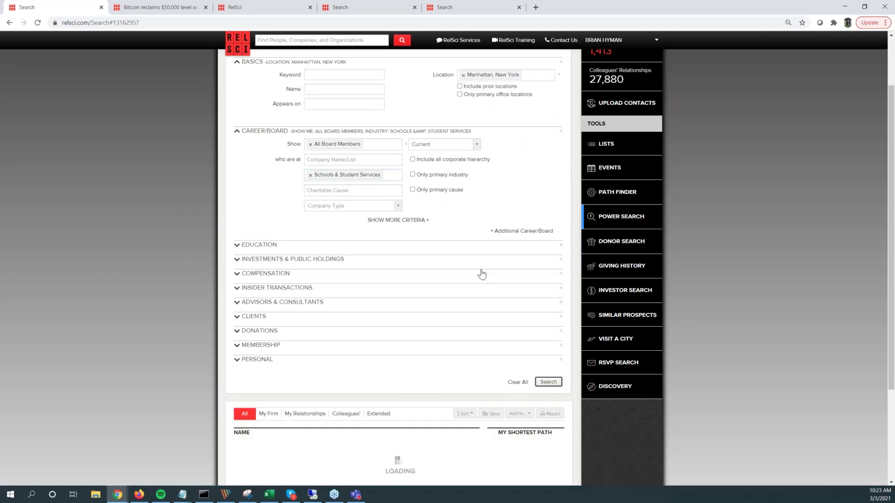
{"action": "scroll", "coordinate": [480, 273], "scroll_direction": "down", "scroll_amount": 1}
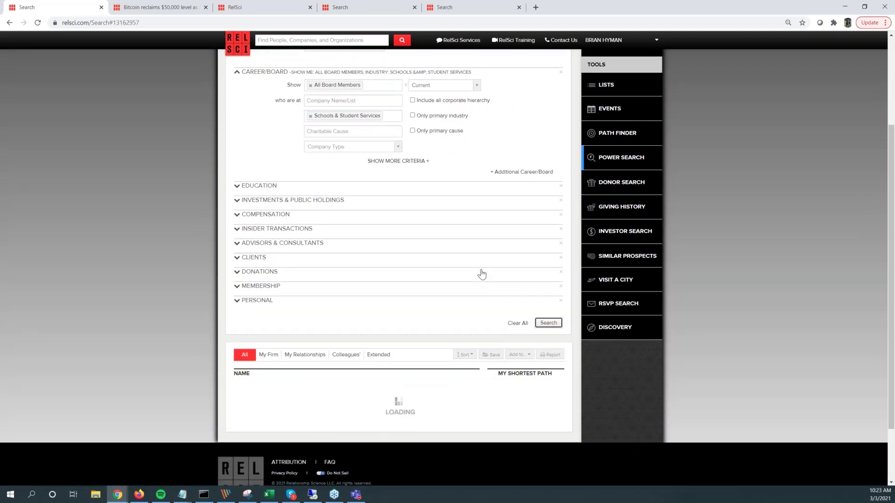
{"action": "scroll", "coordinate": [480, 274], "scroll_direction": "down", "scroll_amount": 1}
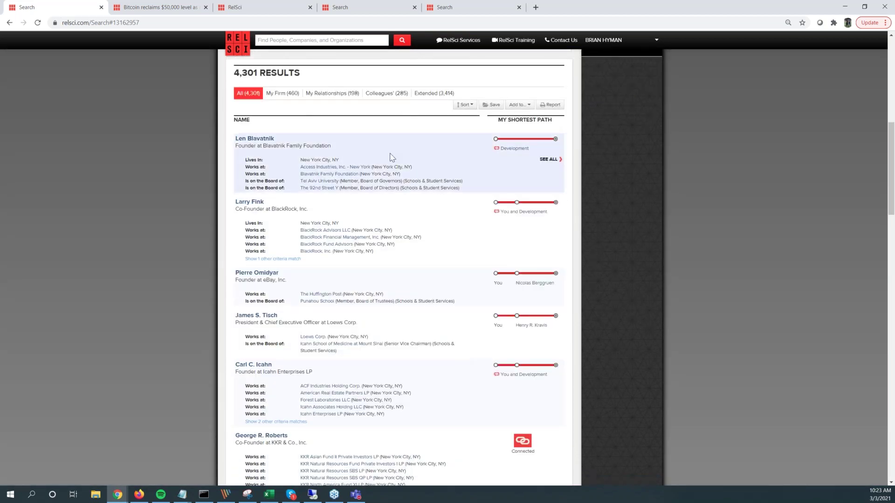
{"action": "scroll", "coordinate": [391, 156], "scroll_direction": "up", "scroll_amount": 2}
{"action": "scroll", "coordinate": [390, 157], "scroll_direction": "up", "scroll_amount": 1}
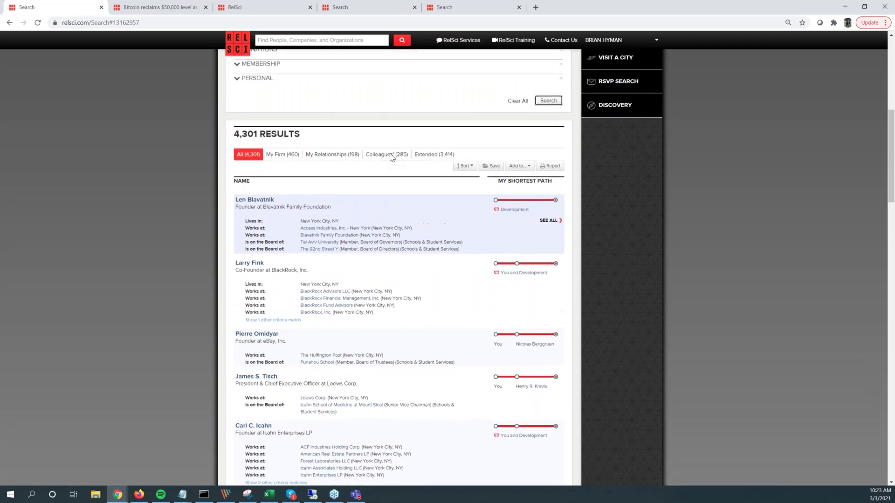
View the results limited to My Firm and to My Relationships, and return to all results
{"action": "left_click", "coordinate": [280, 155]}
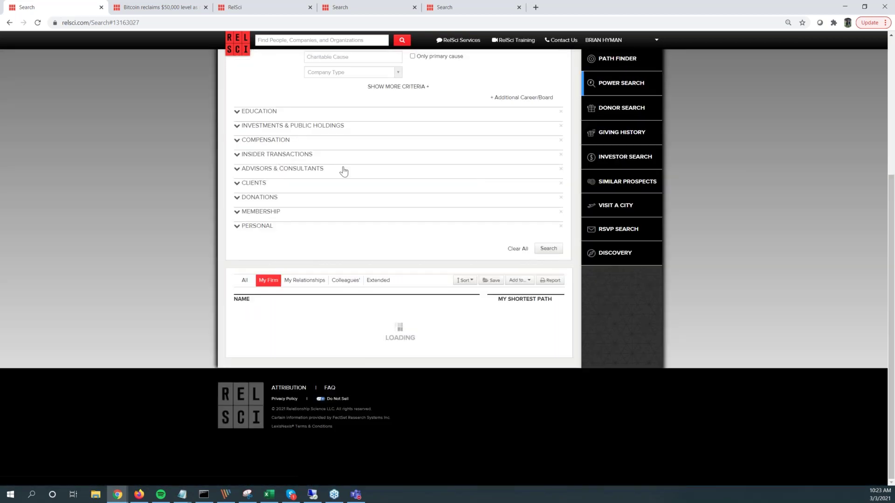
{"action": "scroll", "coordinate": [365, 192], "scroll_direction": "down", "scroll_amount": 2}
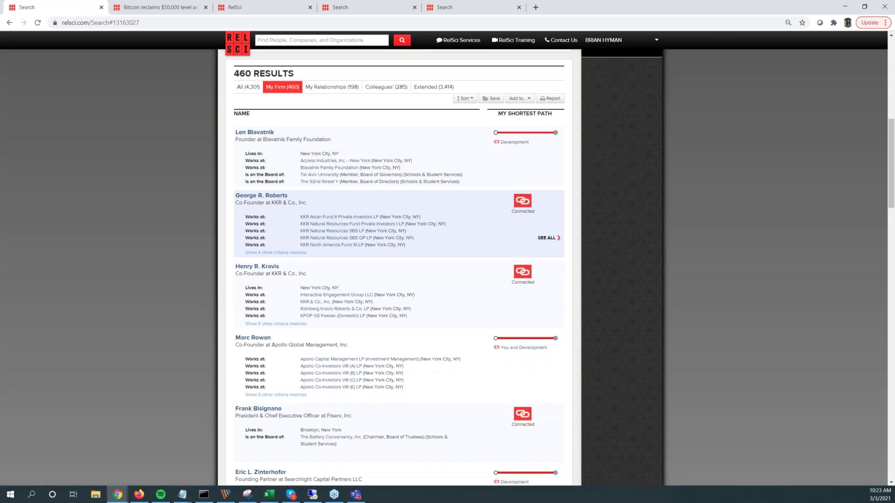
{"action": "left_click", "coordinate": [332, 87]}
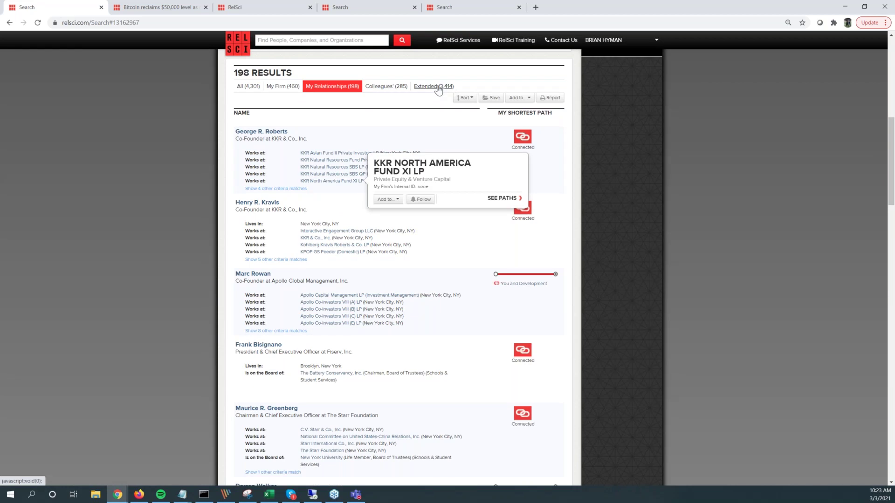
{"action": "left_click", "coordinate": [240, 87]}
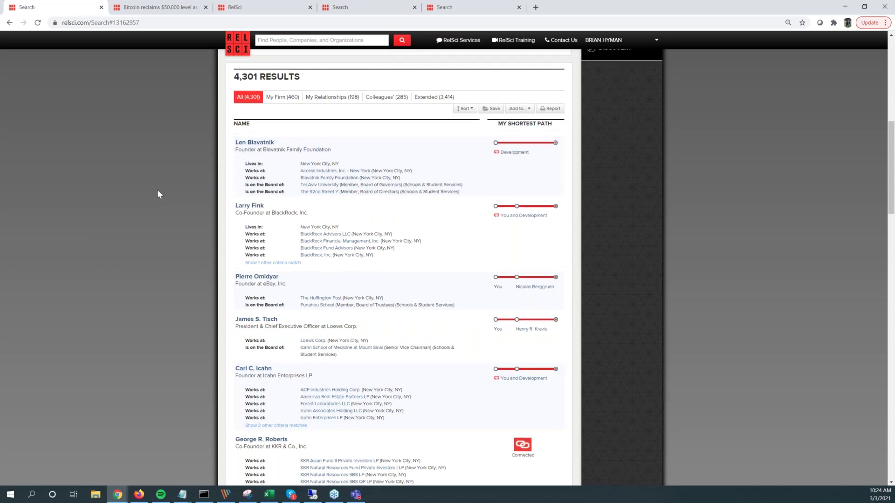
Add all the search results to the existing Manhattan School Board Members list
{"action": "left_click", "coordinate": [519, 185]}
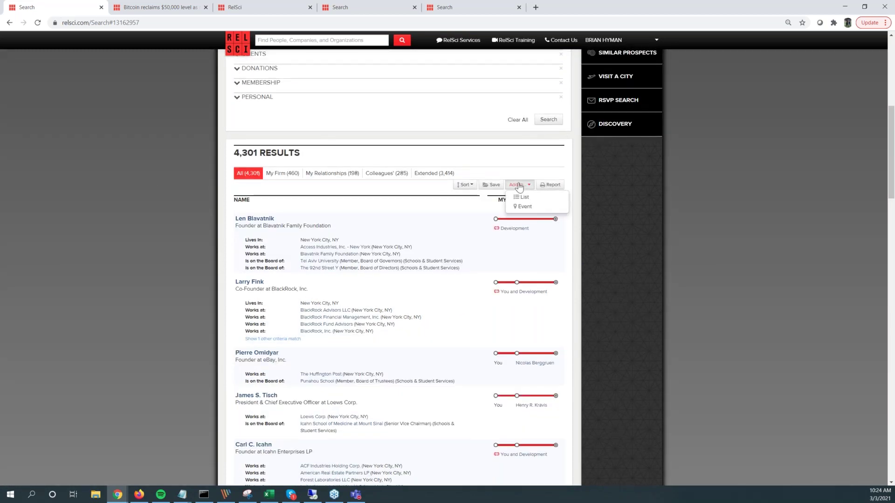
{"action": "left_click", "coordinate": [522, 197]}
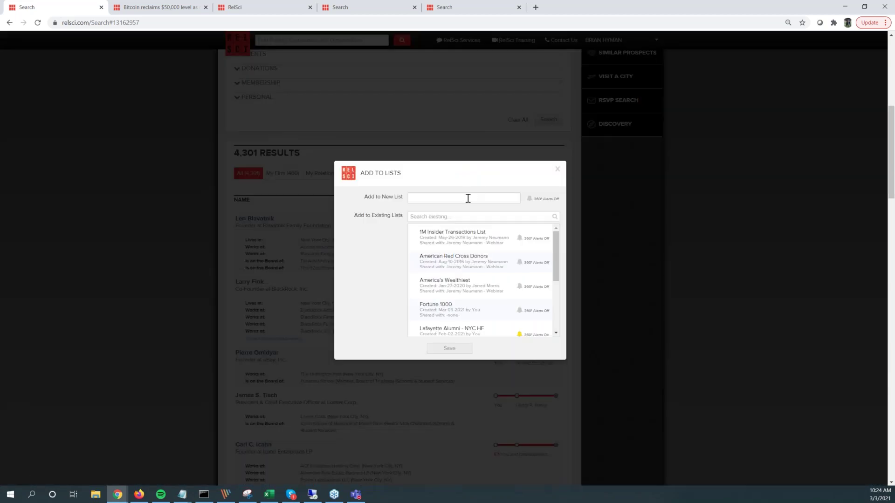
{"action": "left_click", "coordinate": [457, 218]}
{"action": "type", "text": "manhatt"}
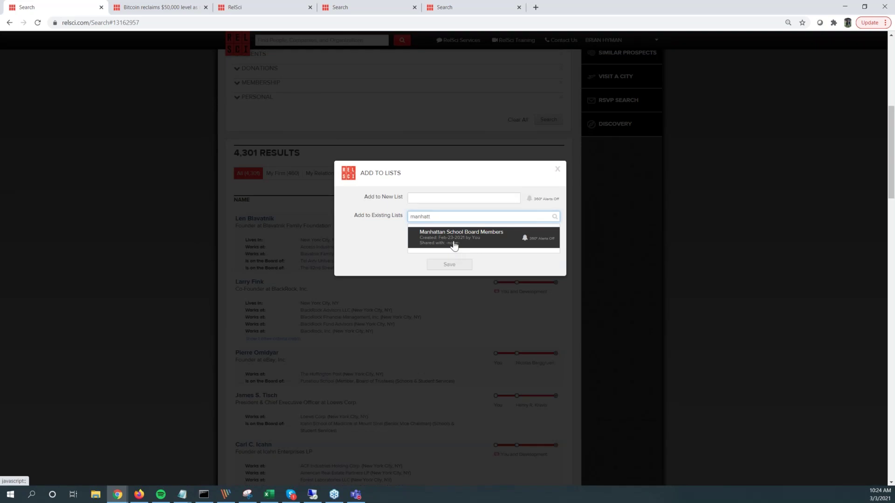
{"action": "left_click", "coordinate": [453, 245]}
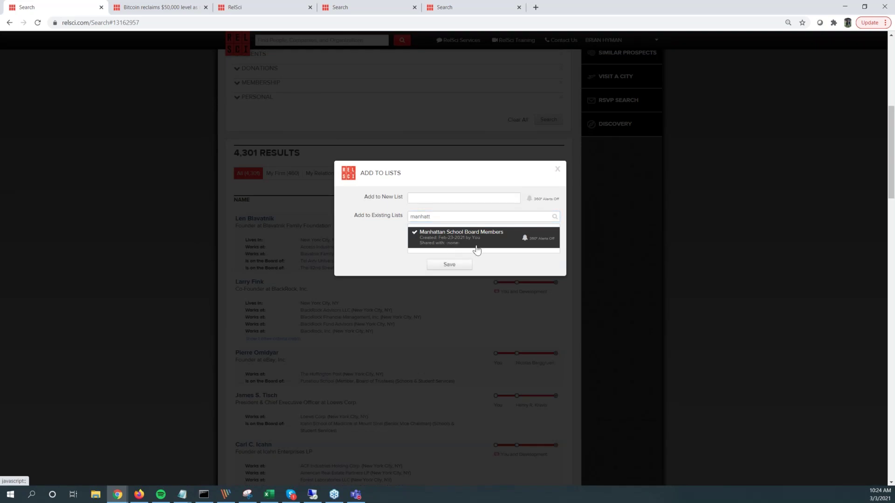
{"action": "left_click", "coordinate": [457, 266]}
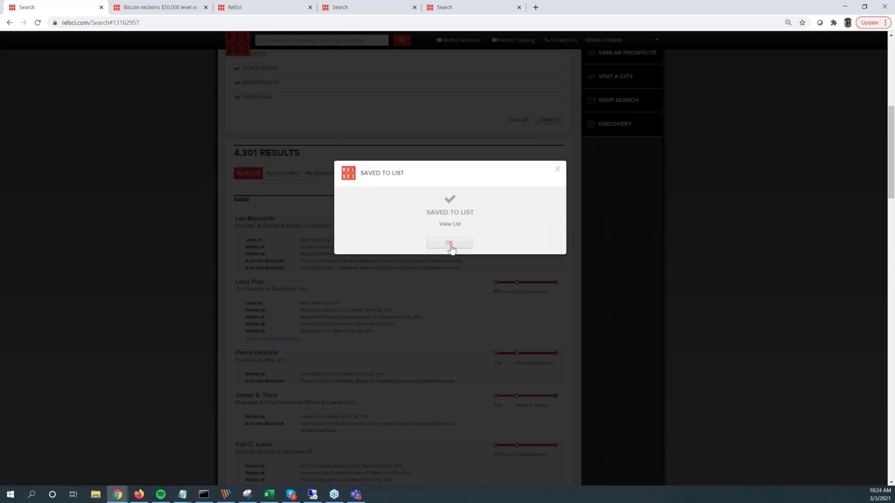
{"action": "left_click", "coordinate": [450, 243]}
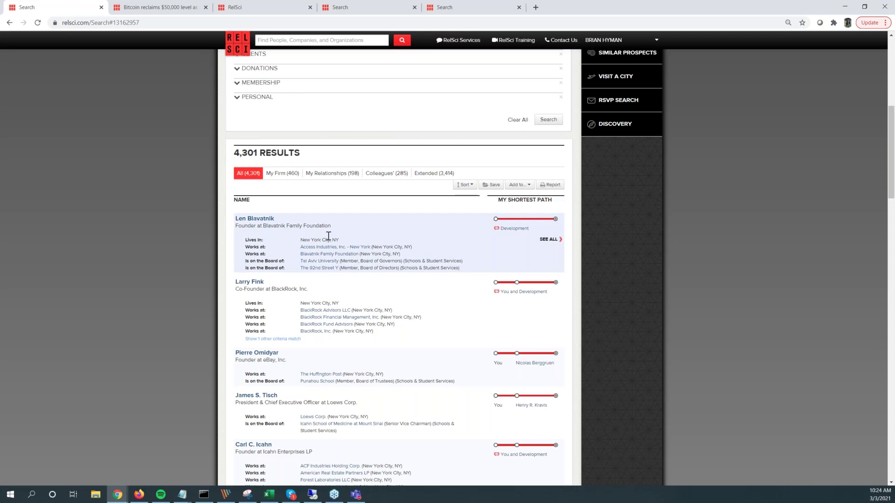
View the Power Search report options, including the customizable report fields, and close them without downloading
{"action": "left_click", "coordinate": [550, 184]}
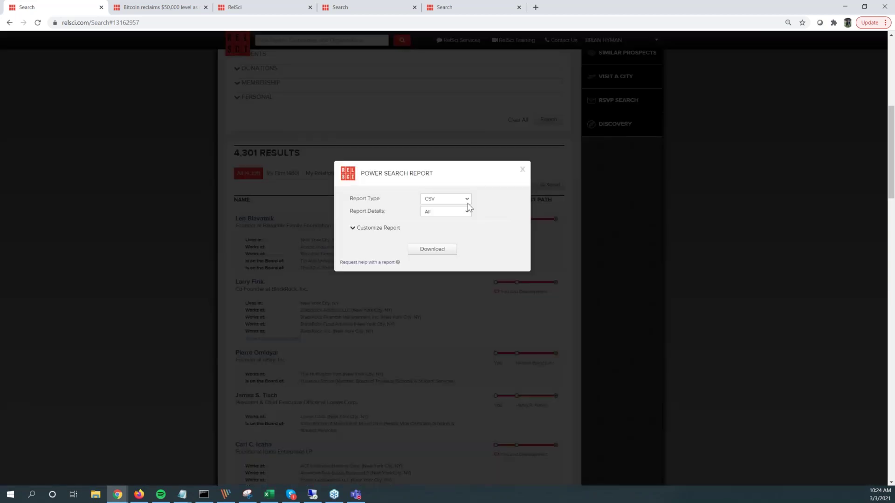
{"action": "left_click", "coordinate": [380, 229]}
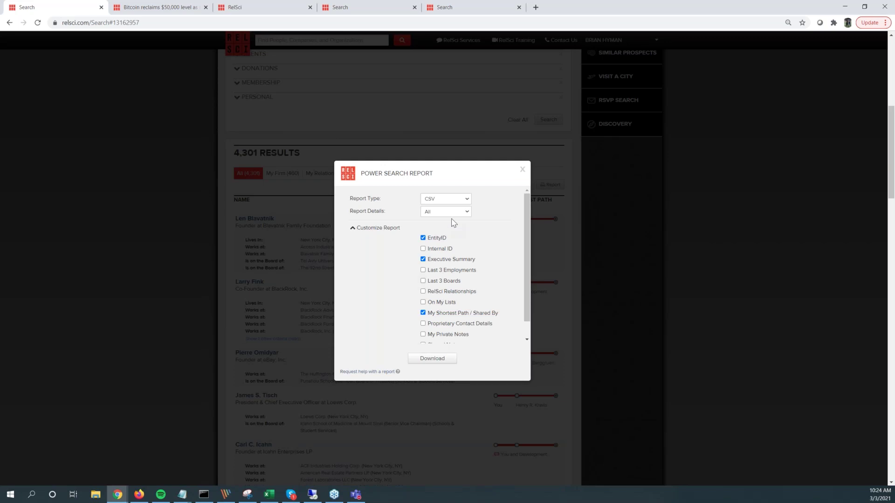
{"action": "left_click", "coordinate": [519, 170]}
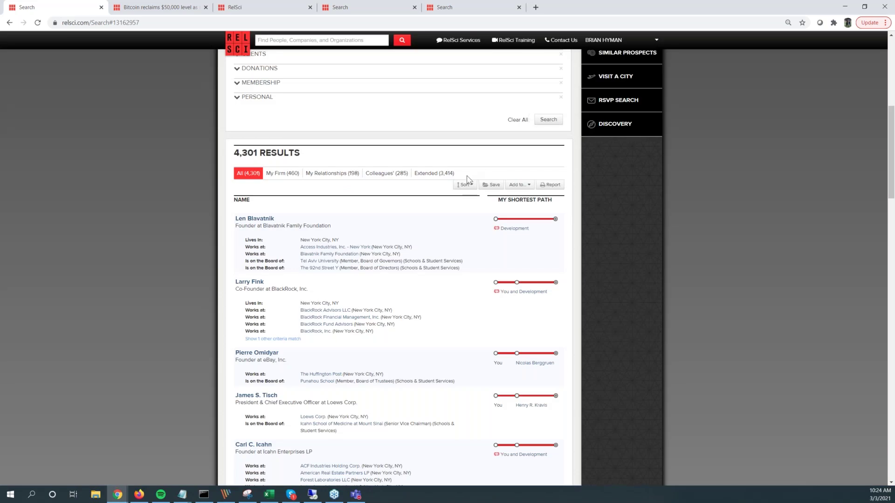
Clear the industry, role and location criteria and limit the search to people appearing on the Manhattan School Board Members list
{"action": "scroll", "coordinate": [467, 177], "scroll_direction": "up", "scroll_amount": 7}
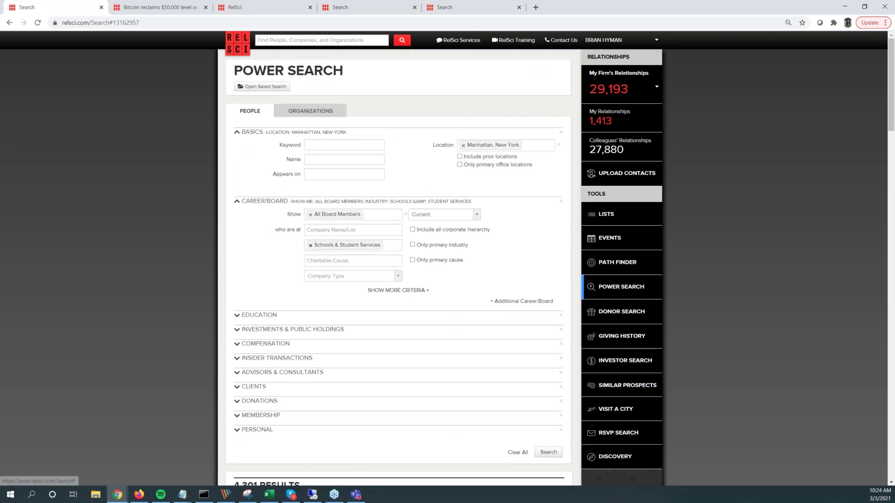
{"action": "left_click", "coordinate": [311, 246]}
{"action": "left_click", "coordinate": [311, 215]}
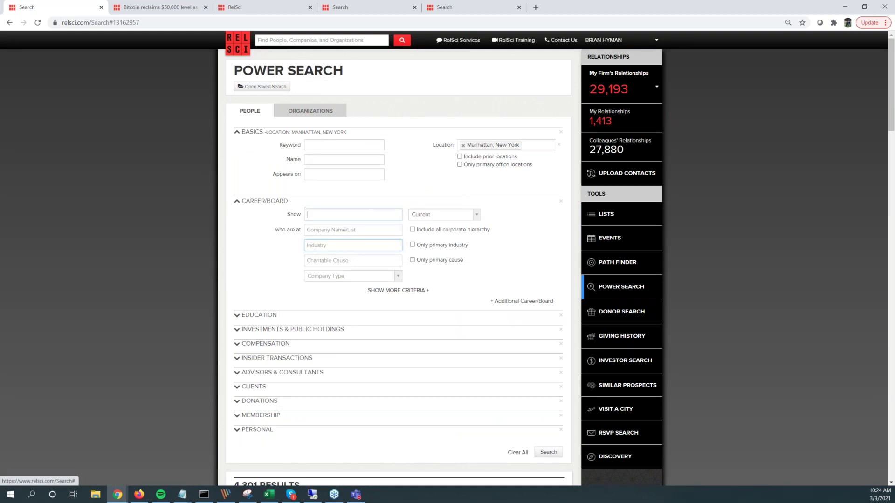
{"action": "left_click", "coordinate": [464, 146]}
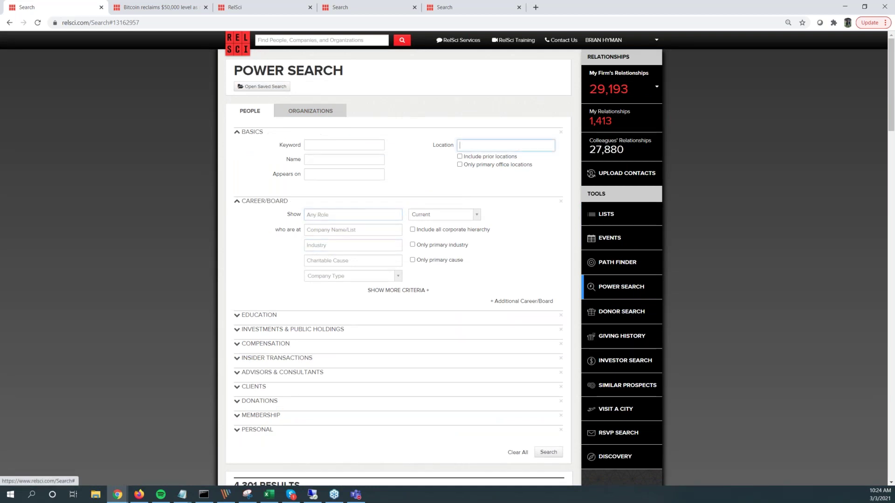
{"action": "left_click", "coordinate": [317, 176]}
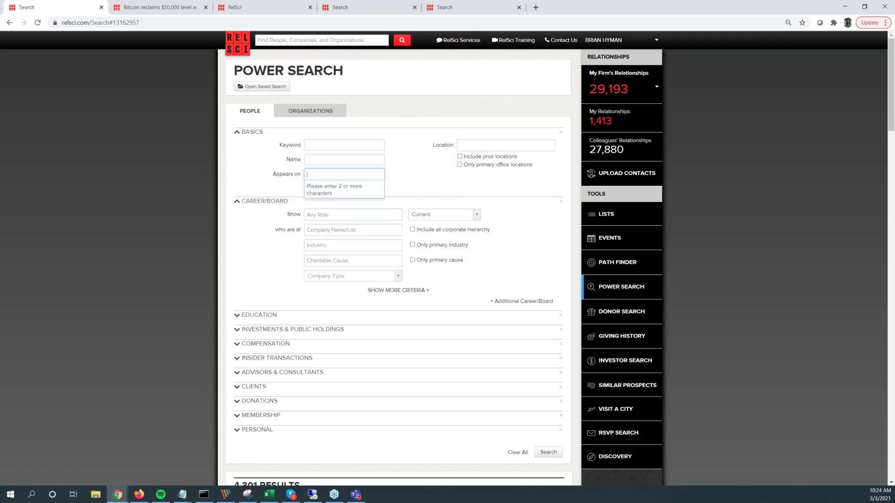
{"action": "type", "text": "manha"}
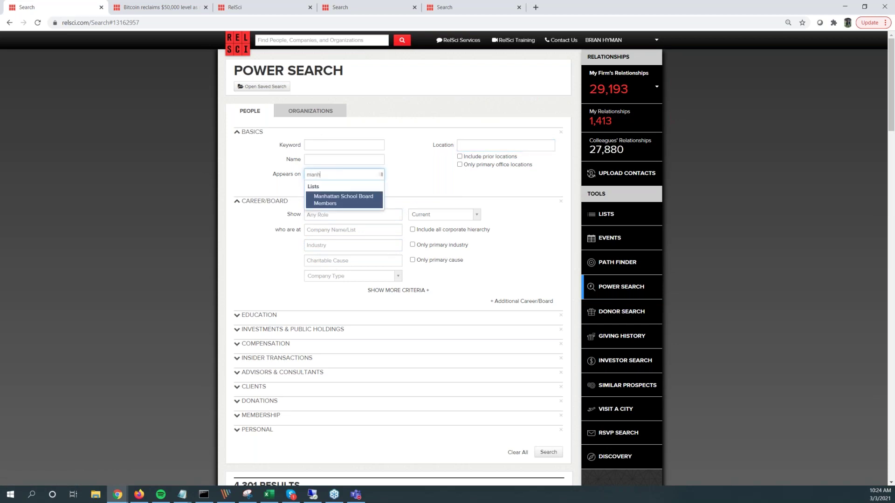
{"action": "left_click", "coordinate": [338, 204]}
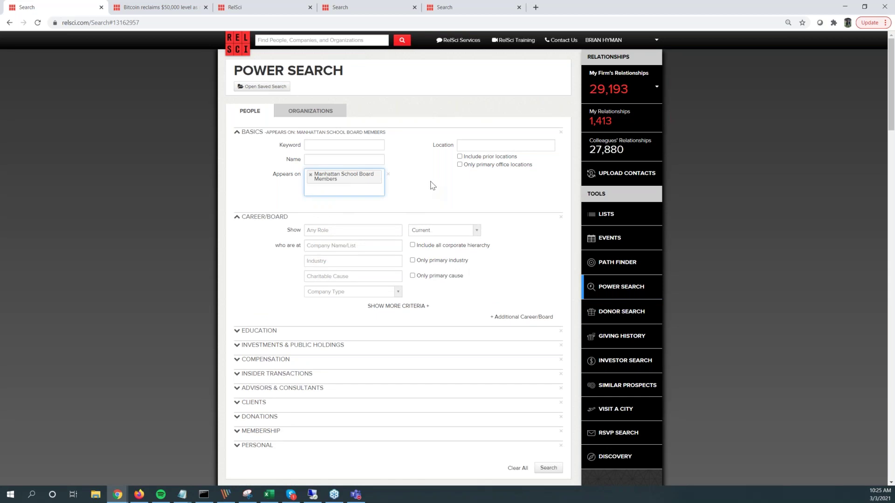
Set the education criteria to people who attended Lafayette College
{"action": "scroll", "coordinate": [433, 186], "scroll_direction": "down", "scroll_amount": 1}
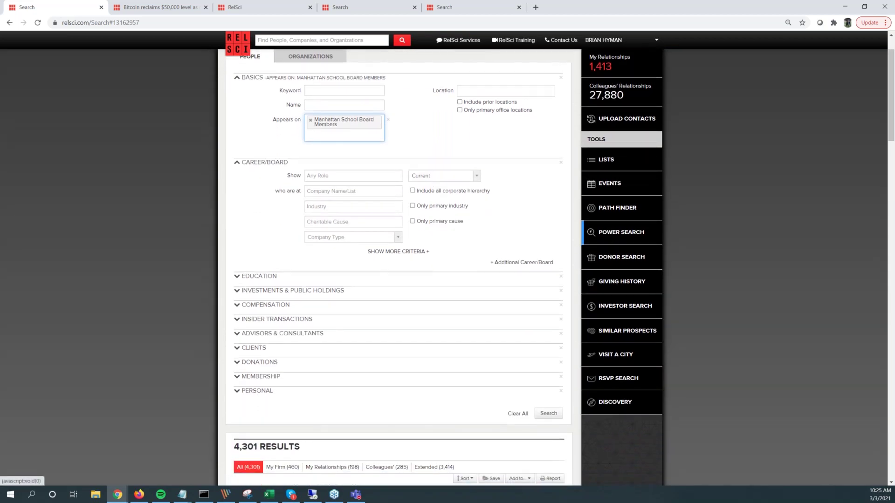
{"action": "left_click", "coordinate": [313, 283]}
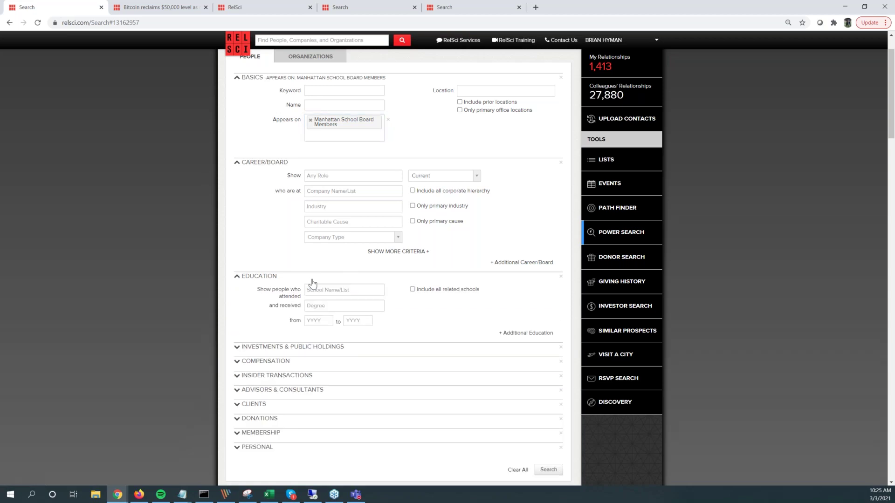
{"action": "left_click", "coordinate": [325, 290]}
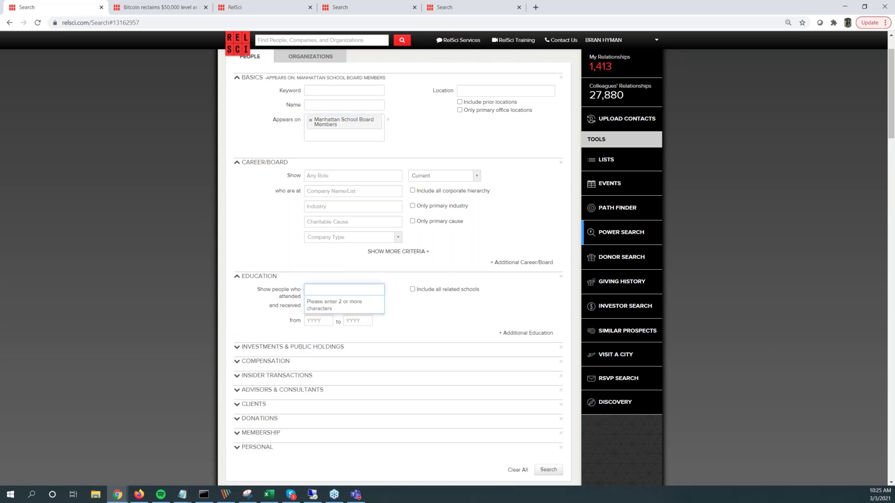
{"action": "type", "text": "lafayy"}
{"action": "type", "text": "tte"}
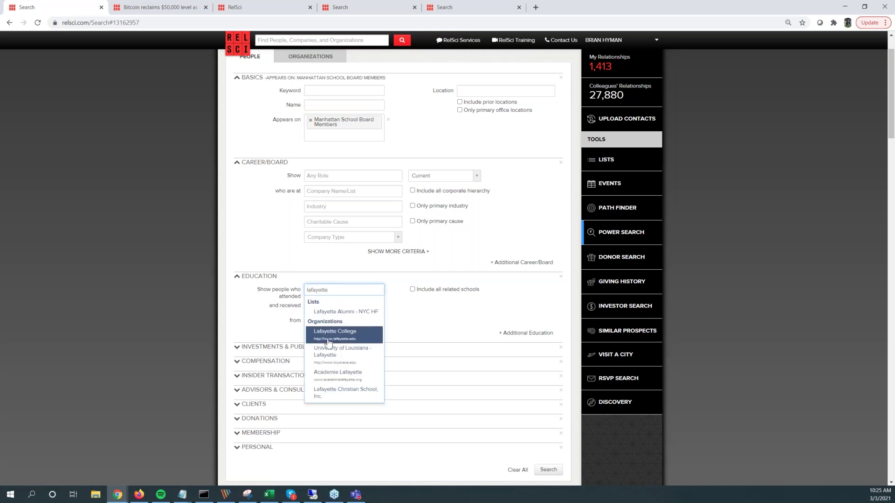
{"action": "left_click", "coordinate": [329, 335]}
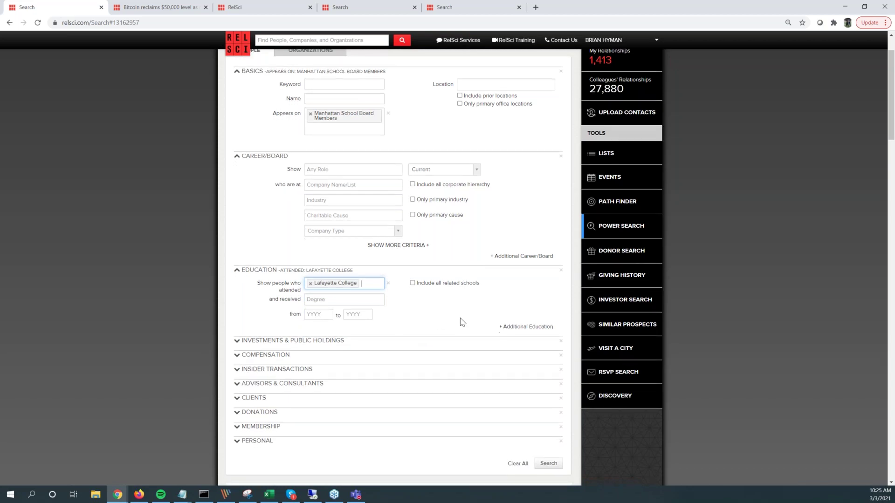
Set the donations criteria to donors to the Education charitable cause
{"action": "left_click", "coordinate": [259, 401]}
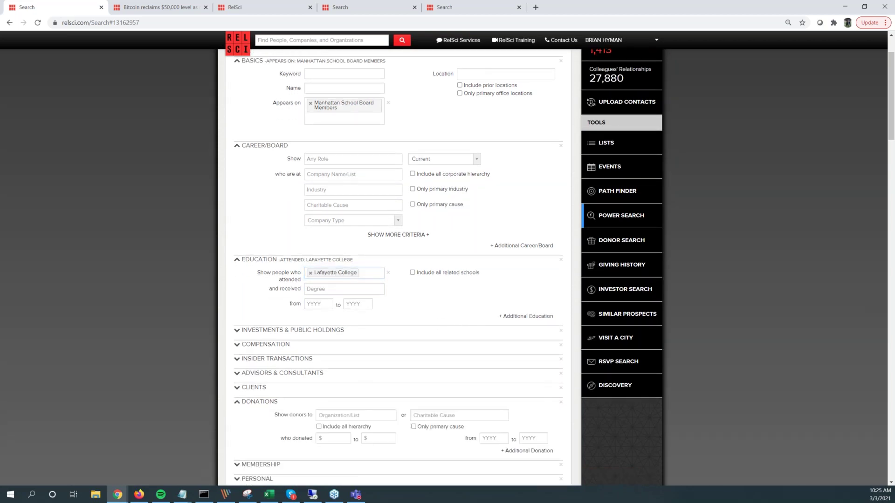
{"action": "scroll", "coordinate": [428, 368], "scroll_direction": "down", "scroll_amount": 1}
{"action": "left_click", "coordinate": [431, 366]}
{"action": "type", "text": "educa"}
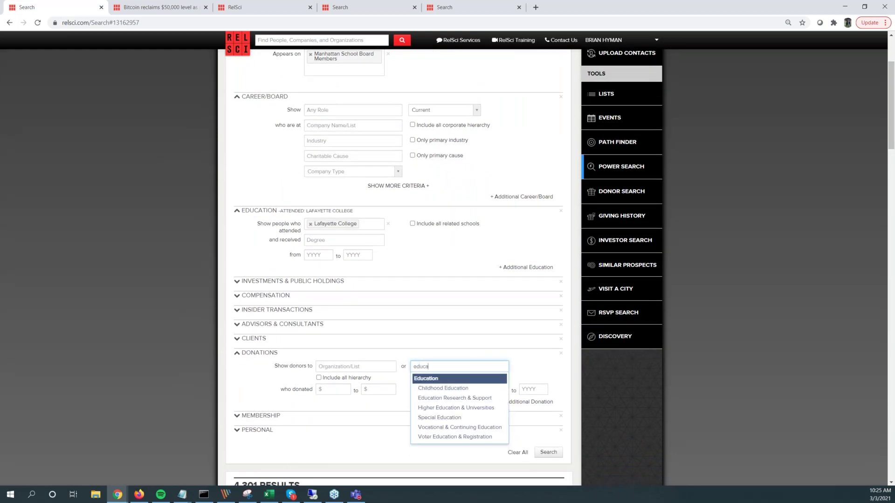
{"action": "key", "text": "Return"}
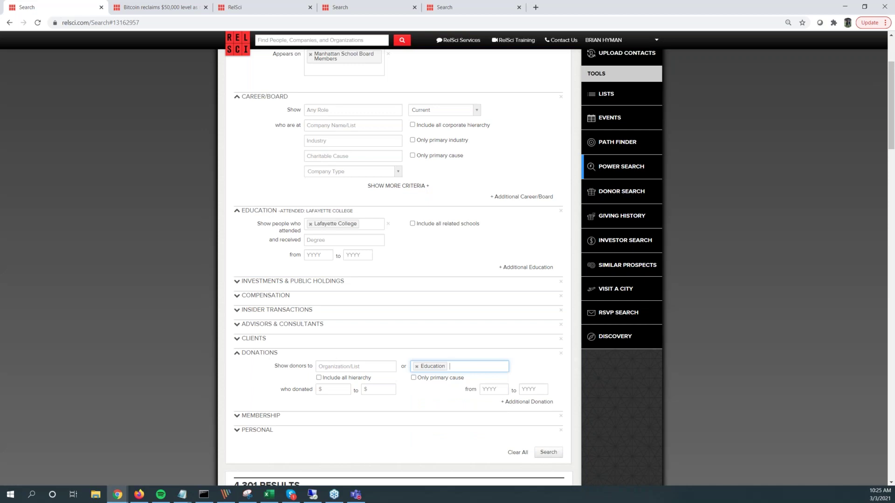
{"action": "scroll", "coordinate": [474, 336], "scroll_direction": "down", "scroll_amount": 1}
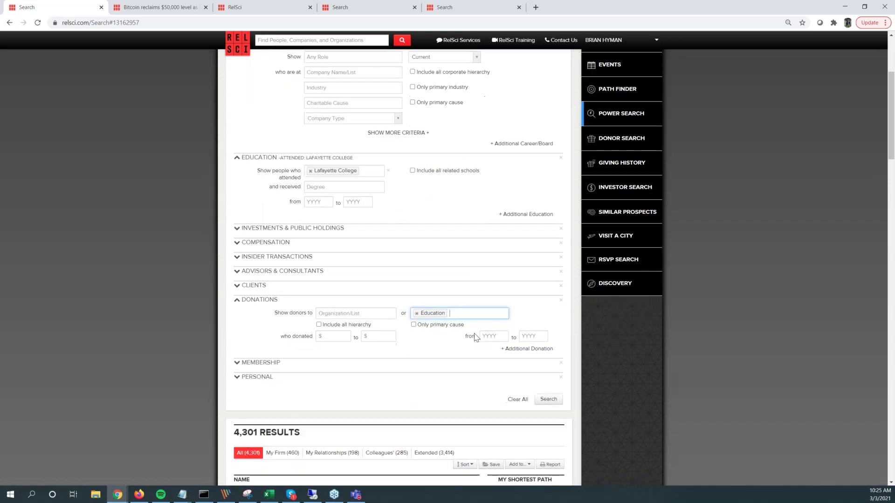
Run the refined people search and look over the matching Lafayette College alumni and their donations
{"action": "left_click", "coordinate": [546, 399]}
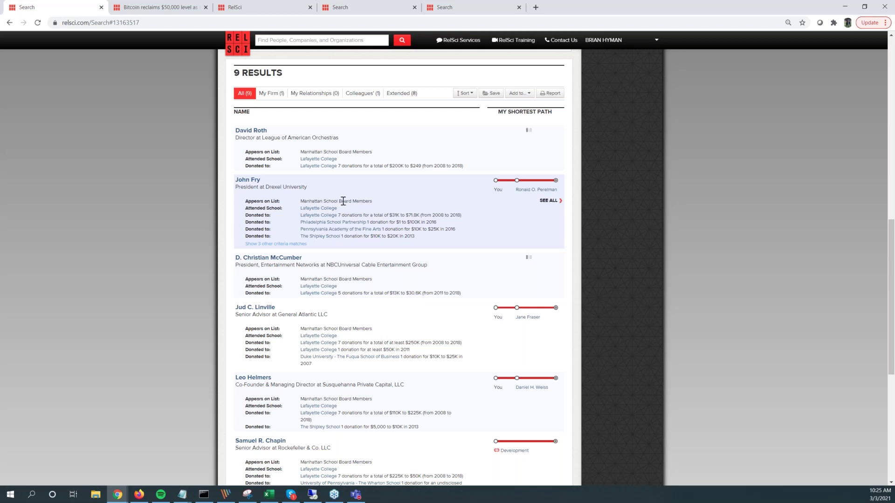
{"action": "scroll", "coordinate": [405, 247], "scroll_direction": "down", "scroll_amount": 1}
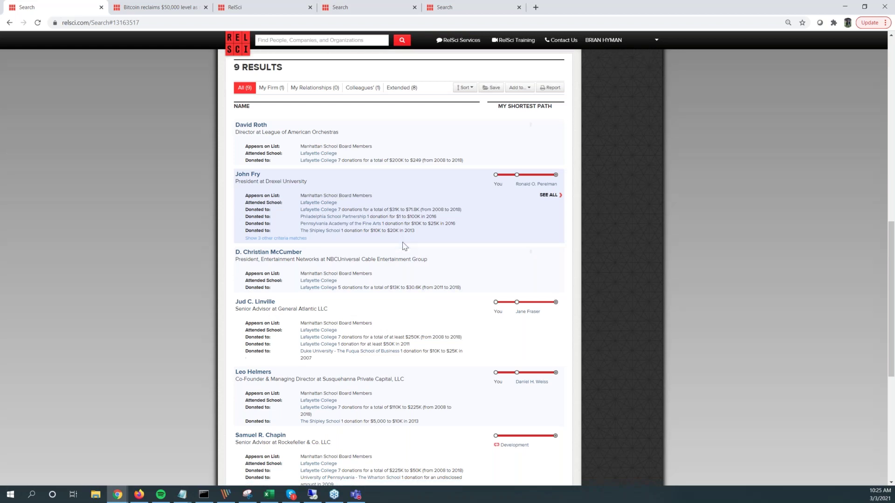
{"action": "scroll", "coordinate": [405, 247], "scroll_direction": "down", "scroll_amount": 6}
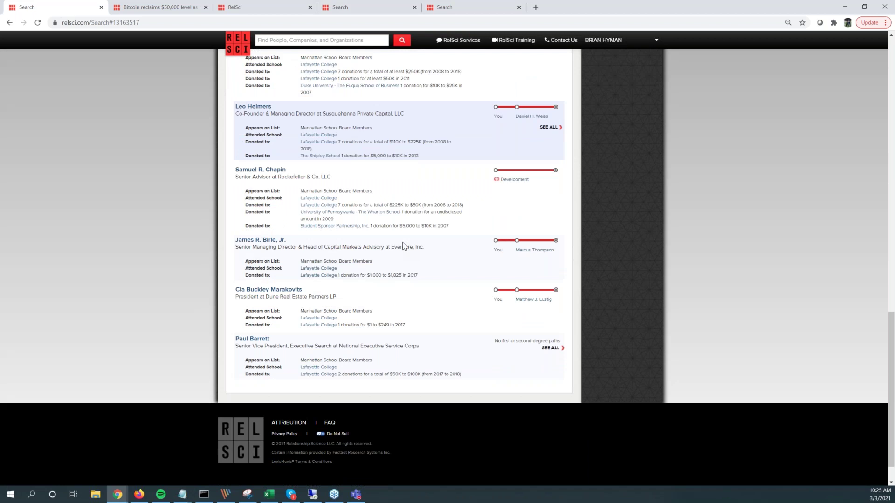
{"action": "scroll", "coordinate": [404, 247], "scroll_direction": "up", "scroll_amount": 7}
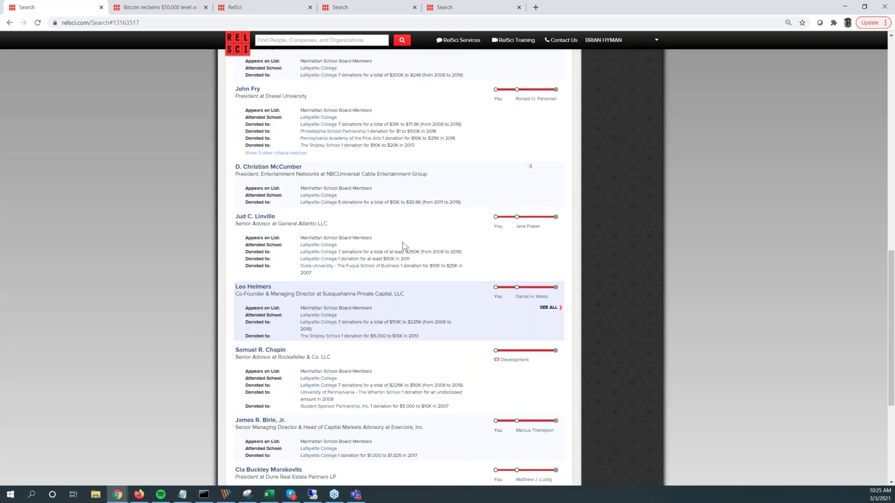
{"action": "scroll", "coordinate": [405, 246], "scroll_direction": "up", "scroll_amount": 1}
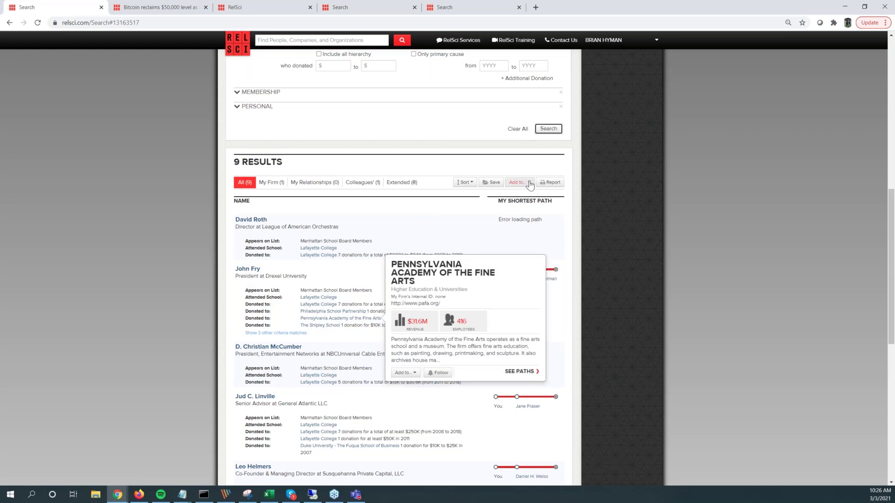
Save all the search results to a new list named "Prospects - Education Donating"
{"action": "left_click", "coordinate": [530, 185]}
{"action": "left_click", "coordinate": [519, 195]}
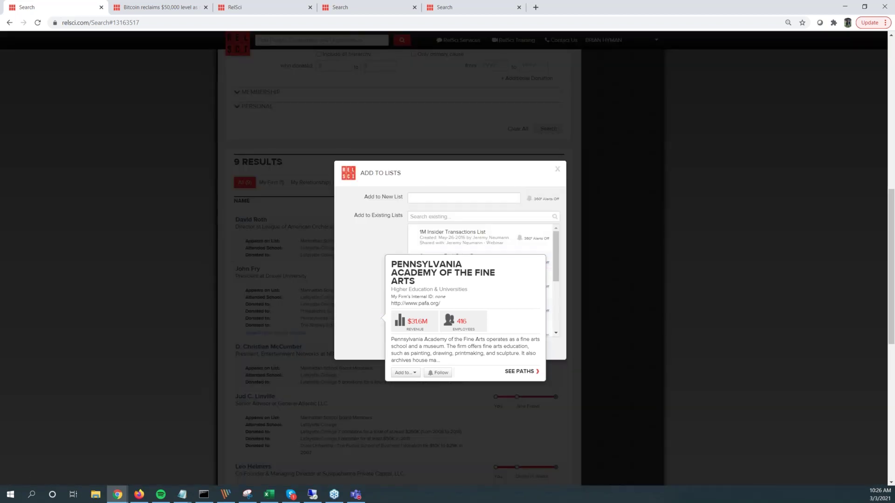
{"action": "left_click", "coordinate": [474, 201]}
{"action": "type", "text": "Prospects - Education Donating"}
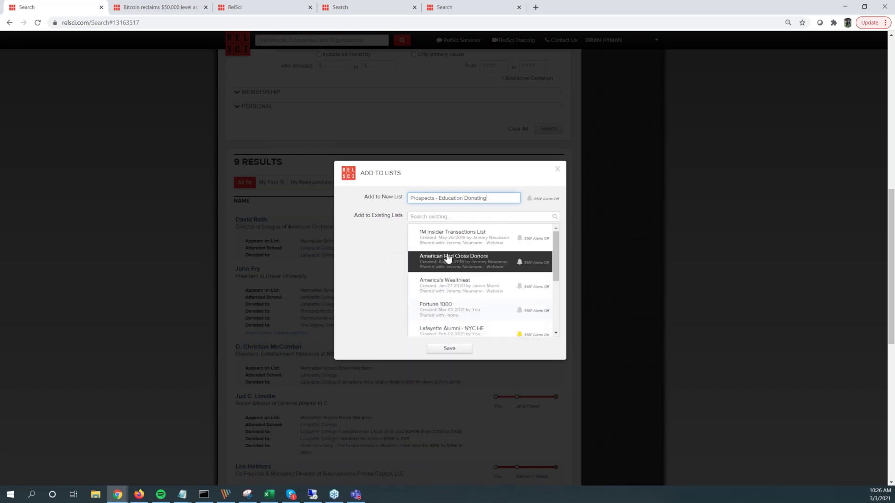
{"action": "left_click", "coordinate": [467, 349]}
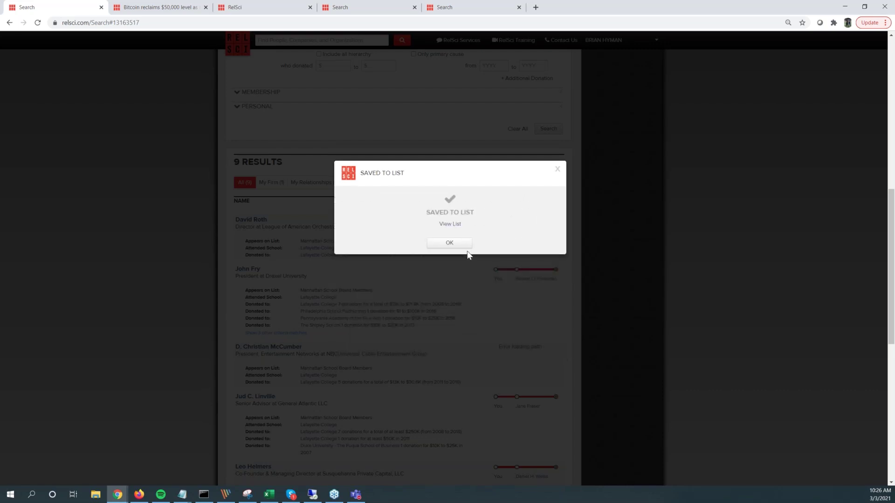
{"action": "left_click", "coordinate": [465, 246]}
Remove Lafayette College from the education criteria of the Power Search
{"action": "scroll", "coordinate": [455, 206], "scroll_direction": "up", "scroll_amount": 9}
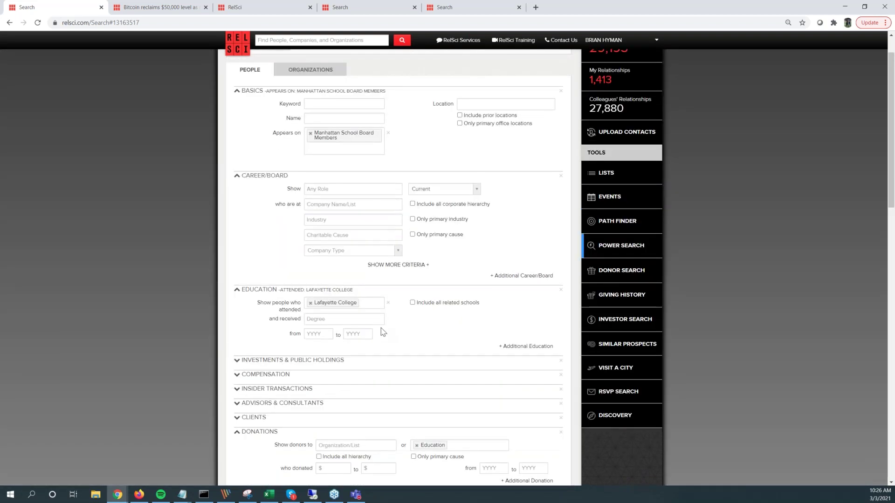
{"action": "left_click", "coordinate": [310, 303]}
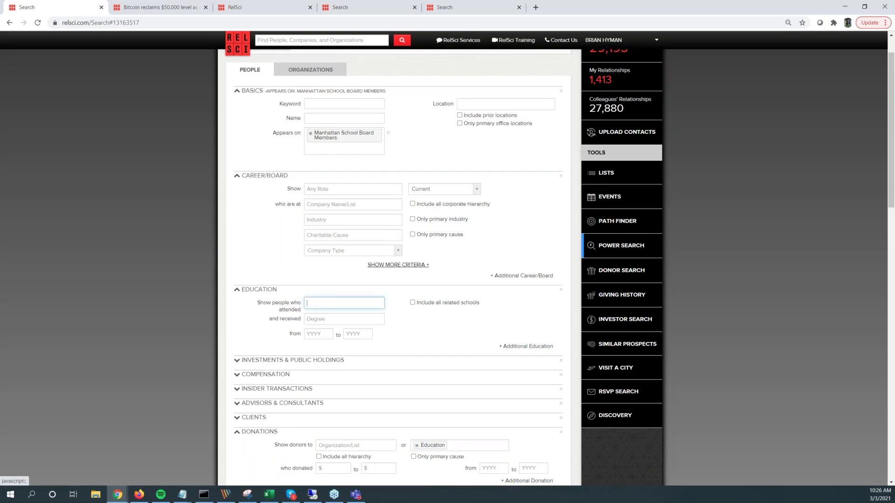
{"action": "scroll", "coordinate": [437, 266], "scroll_direction": "up", "scroll_amount": 1}
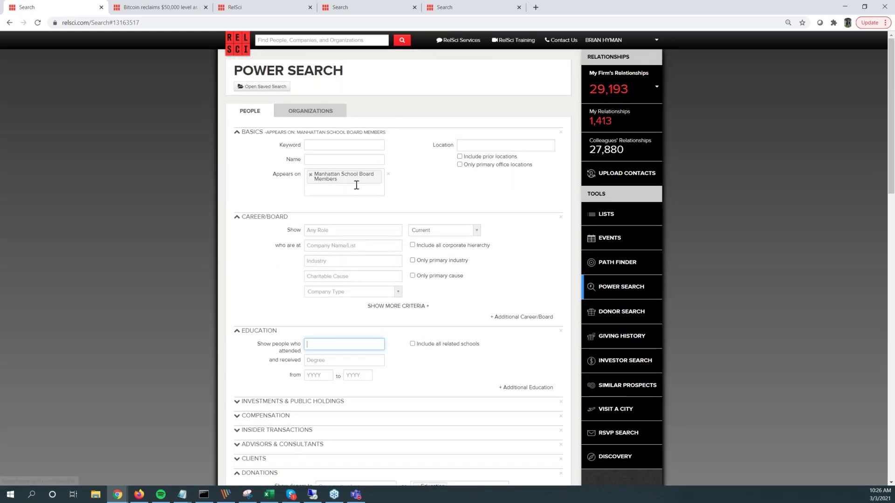
Review the Power Search criteria, including the career industry and charitable cause fields, and the result options below them
{"action": "scroll", "coordinate": [438, 302], "scroll_direction": "down", "scroll_amount": 2}
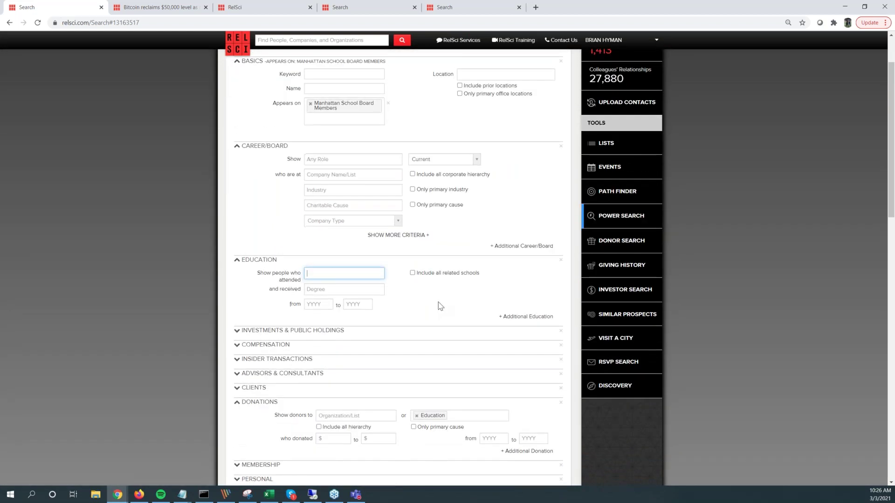
{"action": "scroll", "coordinate": [440, 285], "scroll_direction": "up", "scroll_amount": 2}
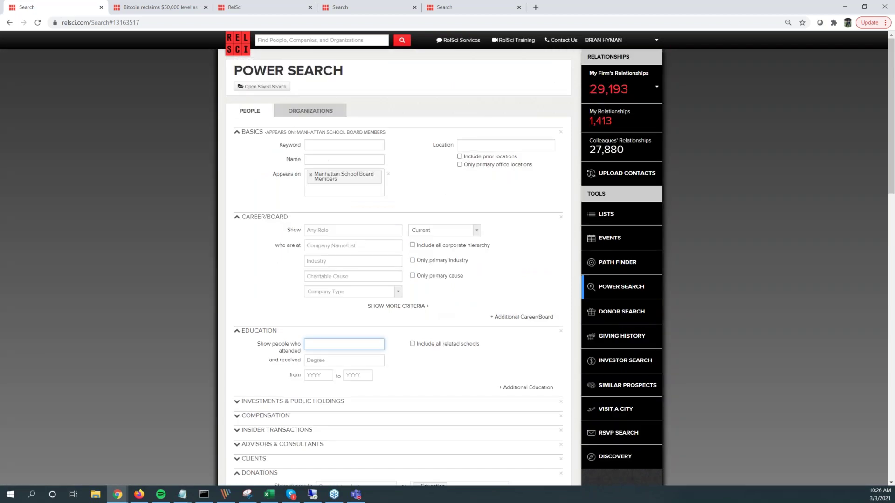
{"action": "scroll", "coordinate": [398, 266], "scroll_direction": "down", "scroll_amount": 1}
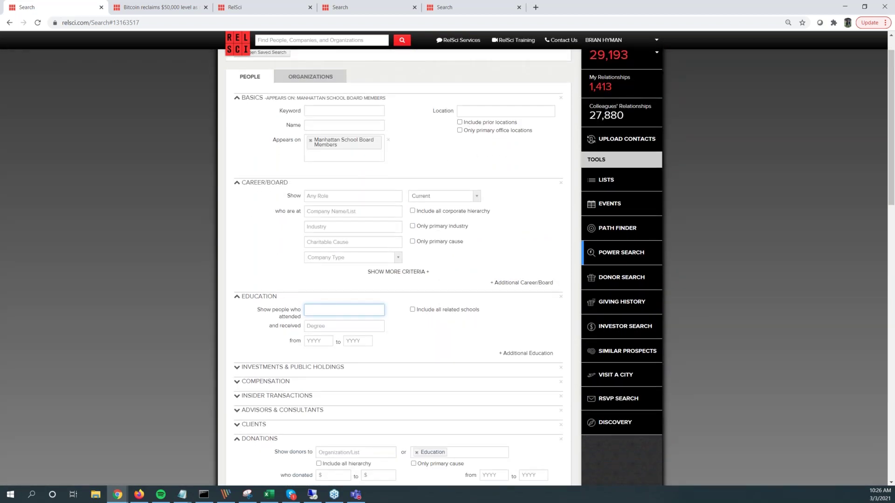
{"action": "left_click", "coordinate": [340, 227]}
{"action": "left_click", "coordinate": [496, 254]}
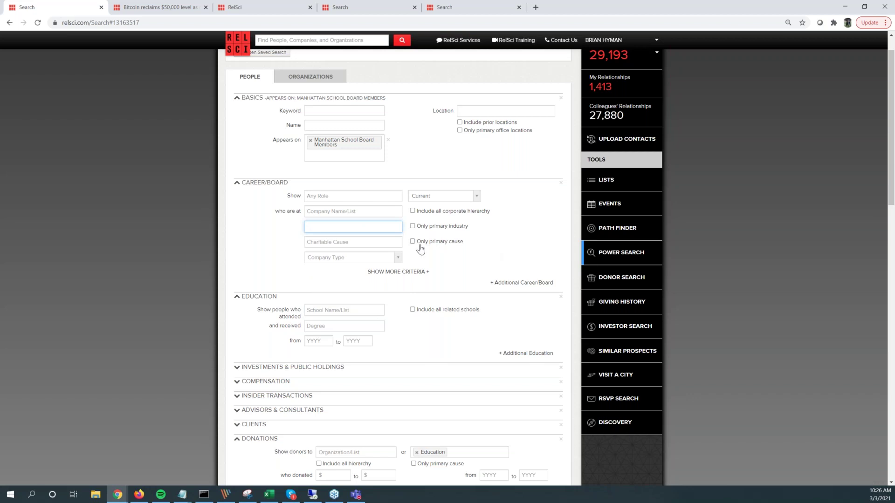
{"action": "left_click", "coordinate": [366, 242]}
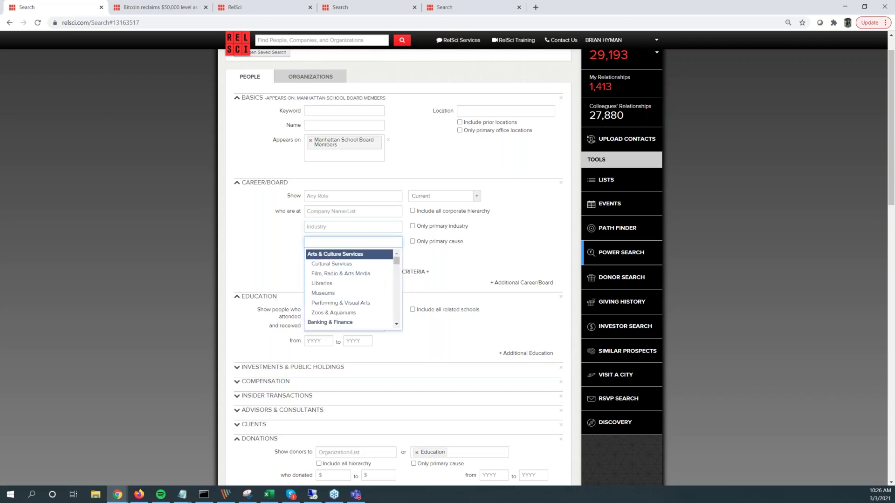
{"action": "left_click", "coordinate": [499, 258]}
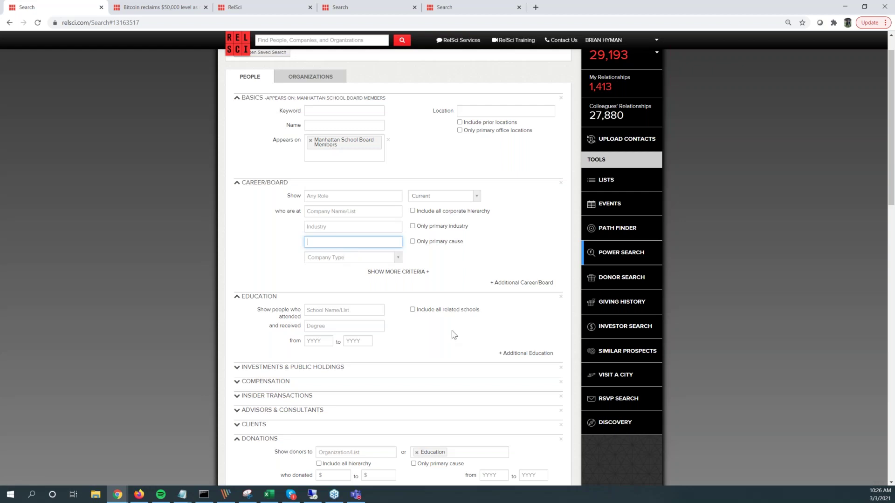
{"action": "scroll", "coordinate": [463, 345], "scroll_direction": "down", "scroll_amount": 3}
{"action": "scroll", "coordinate": [463, 345], "scroll_direction": "down", "scroll_amount": 1}
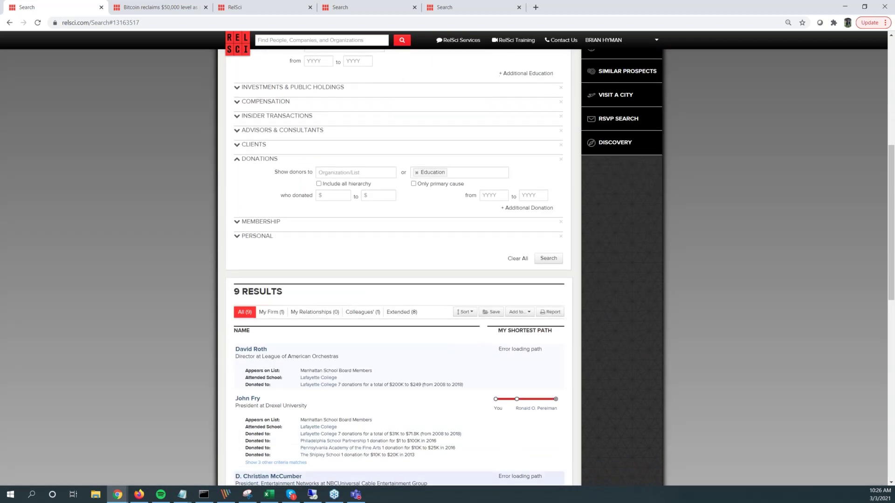
{"action": "left_click", "coordinate": [517, 314]}
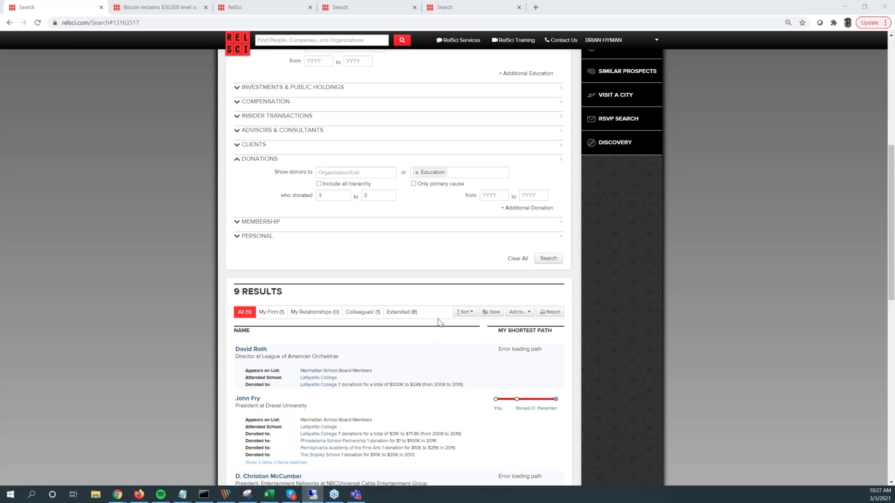
{"action": "scroll", "coordinate": [329, 121], "scroll_direction": "up", "scroll_amount": 7}
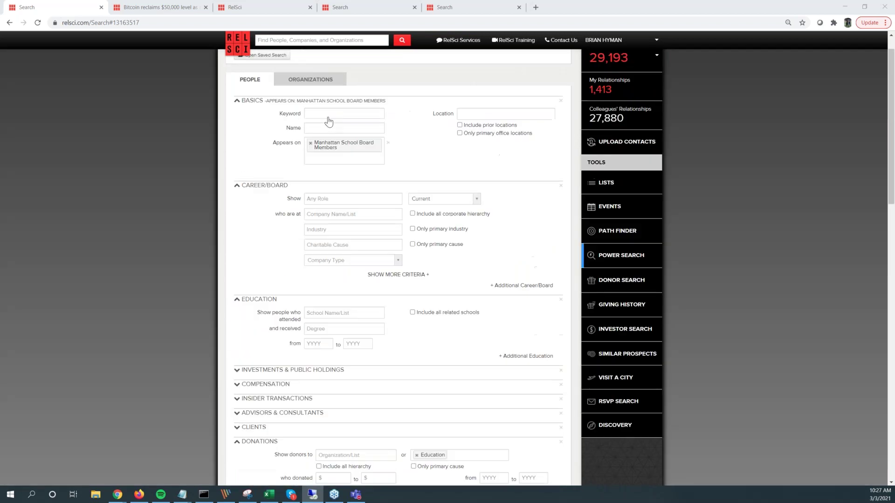
Run a relationships-and-lists news search from the My 360° Alerts home page for the "Prospects - Education Donating" list
{"action": "left_click", "coordinate": [236, 43]}
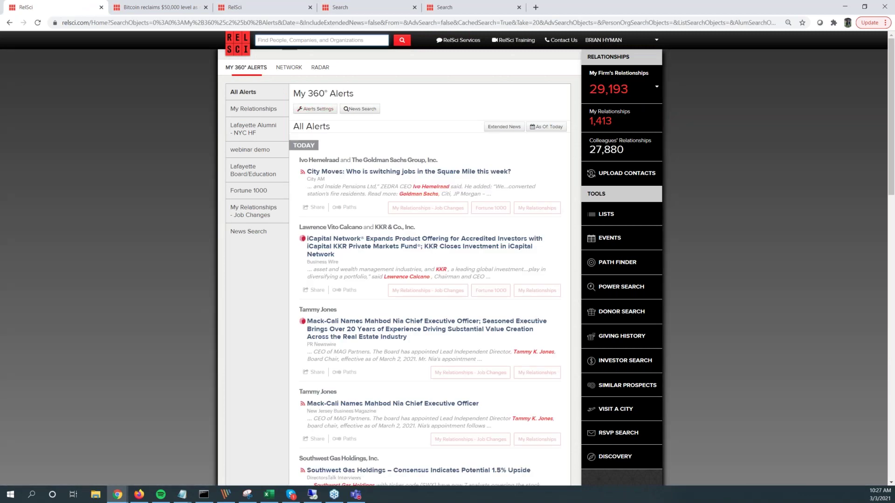
{"action": "left_click", "coordinate": [360, 109]}
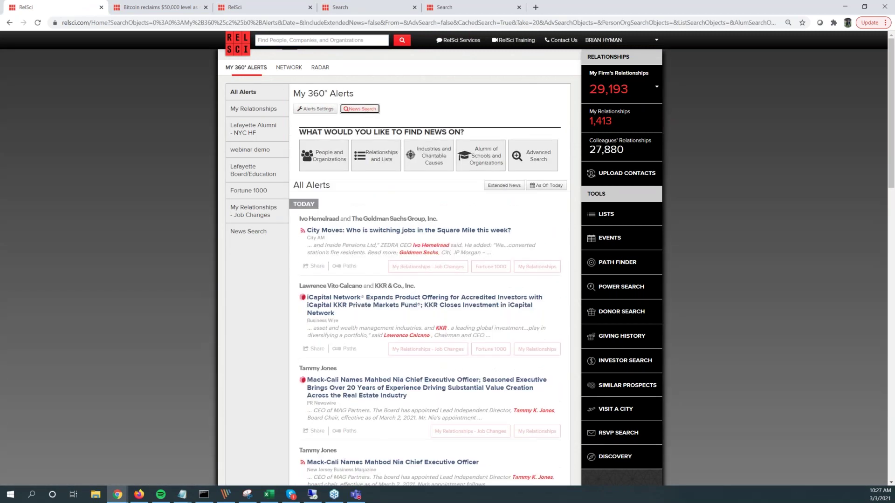
{"action": "left_click", "coordinate": [380, 163]}
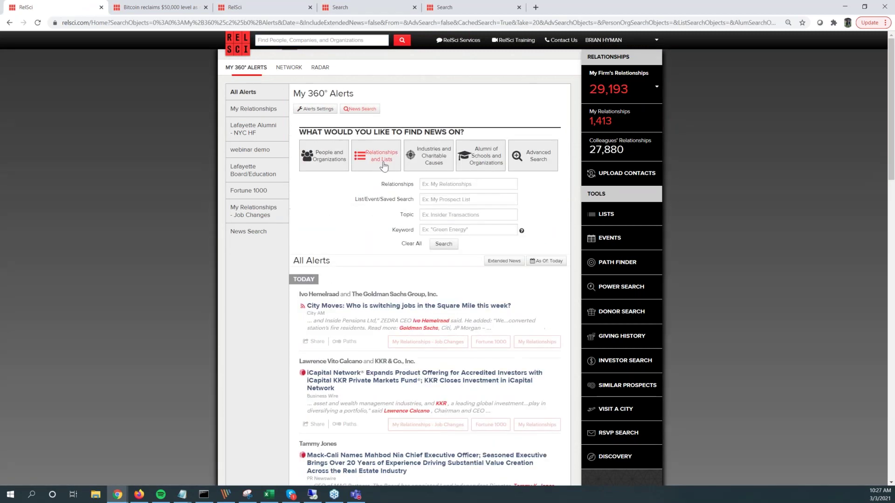
{"action": "left_click", "coordinate": [452, 200]}
{"action": "type", "text": "pr"}
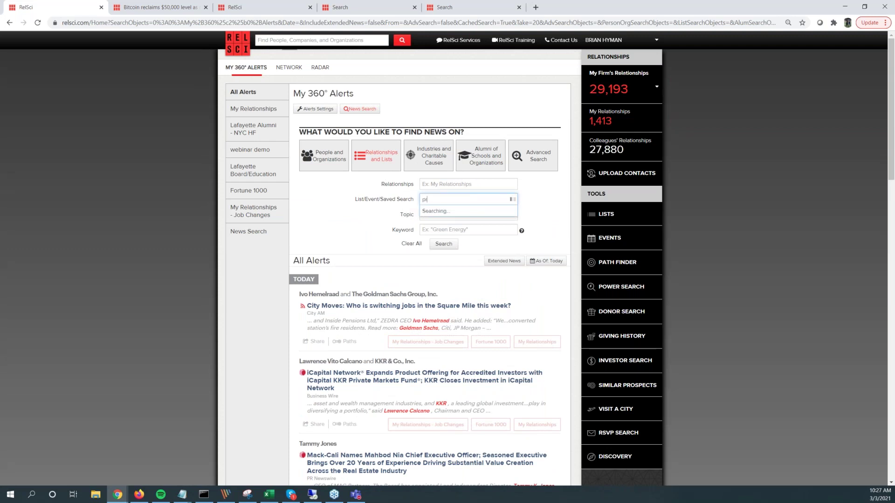
{"action": "type", "text": "ospect"}
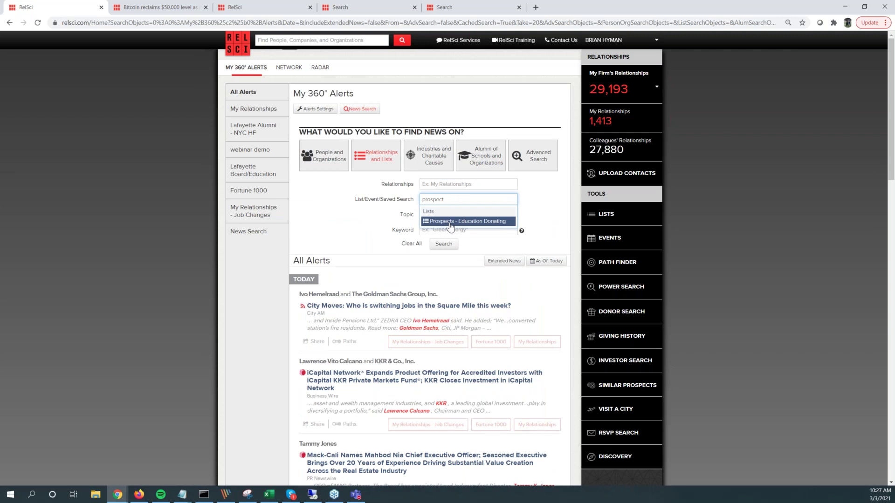
{"action": "left_click", "coordinate": [450, 222]}
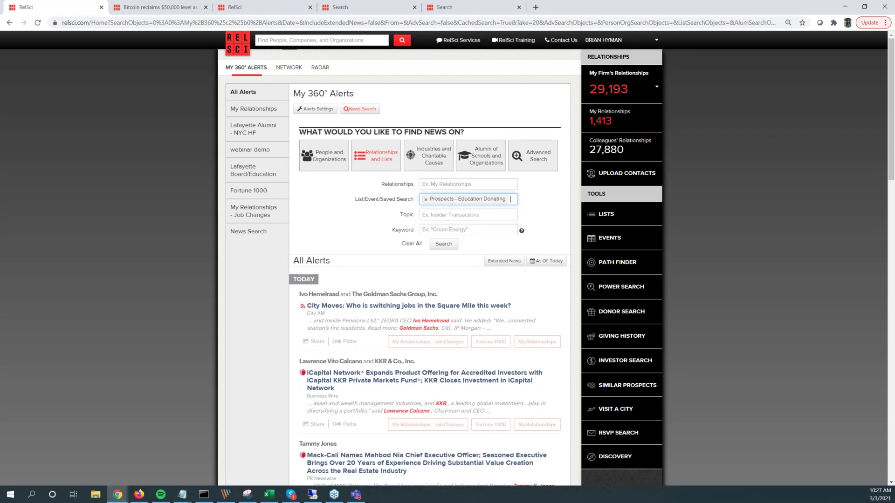
{"action": "left_click", "coordinate": [445, 246]}
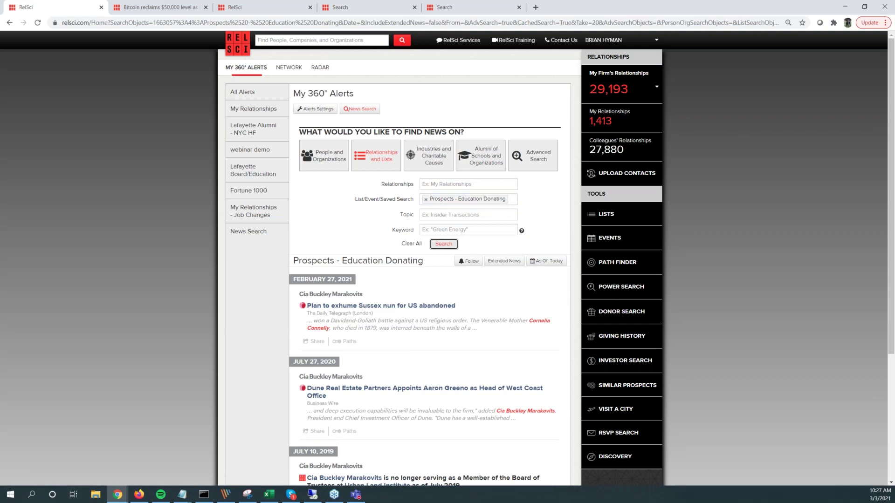
Look over the headlines for the "Prospects - Education Donating" list and include Extended News
{"action": "scroll", "coordinate": [440, 261], "scroll_direction": "down", "scroll_amount": 3}
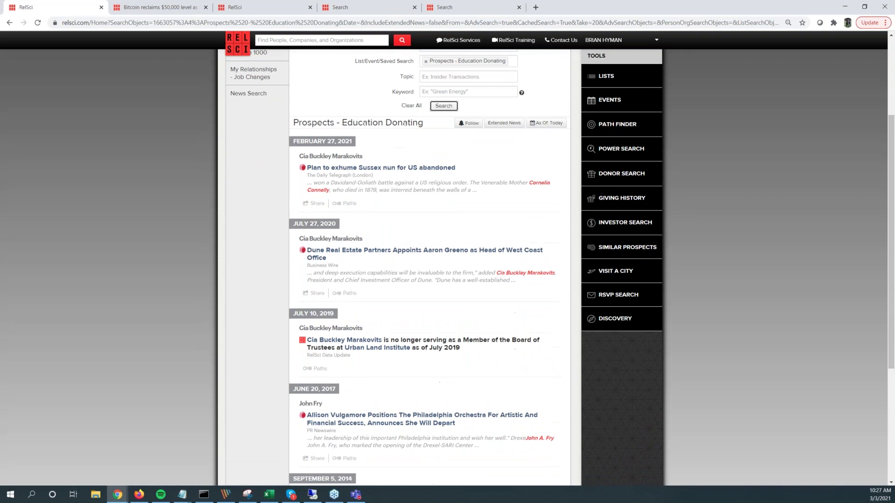
{"action": "scroll", "coordinate": [430, 265], "scroll_direction": "down", "scroll_amount": 3}
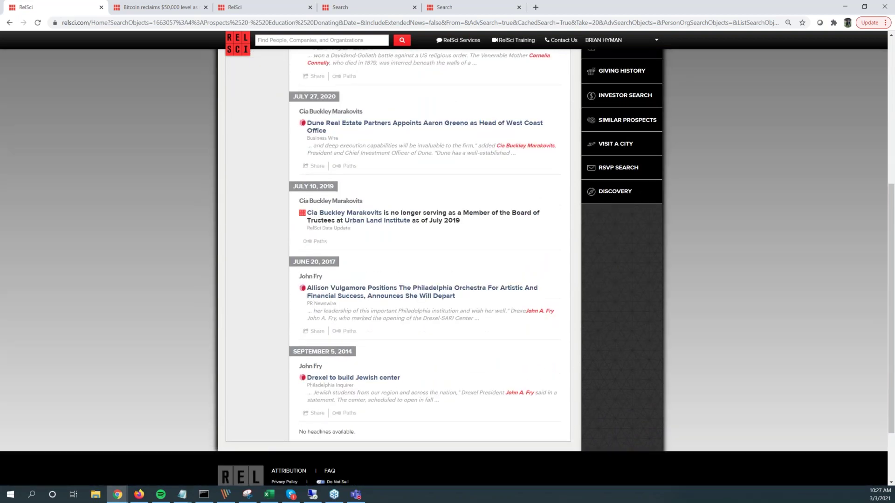
{"action": "scroll", "coordinate": [390, 272], "scroll_direction": "up", "scroll_amount": 5}
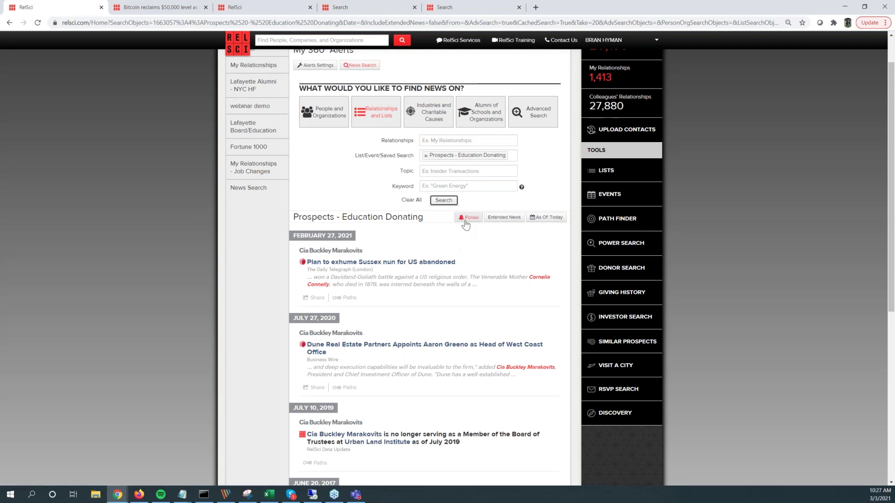
{"action": "left_click", "coordinate": [494, 218]}
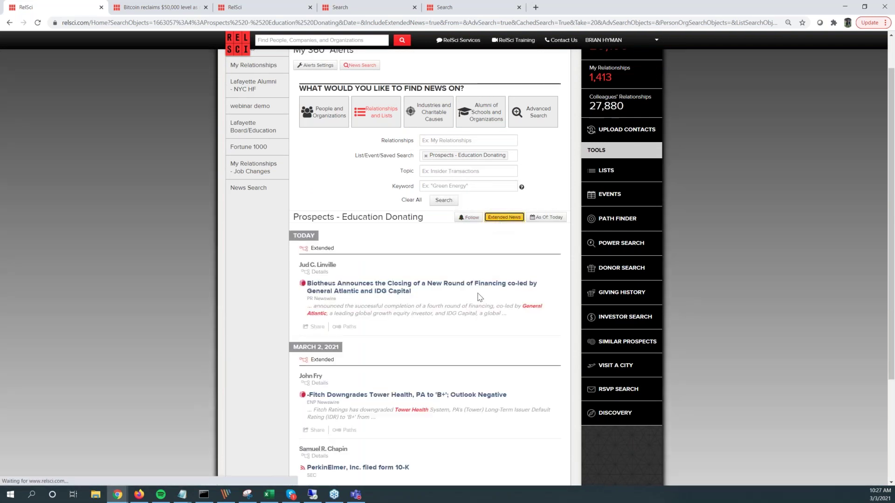
Follow the news search as an alert named "Prospects - Education Donating" and go to its alert feed
{"action": "left_click", "coordinate": [469, 217]}
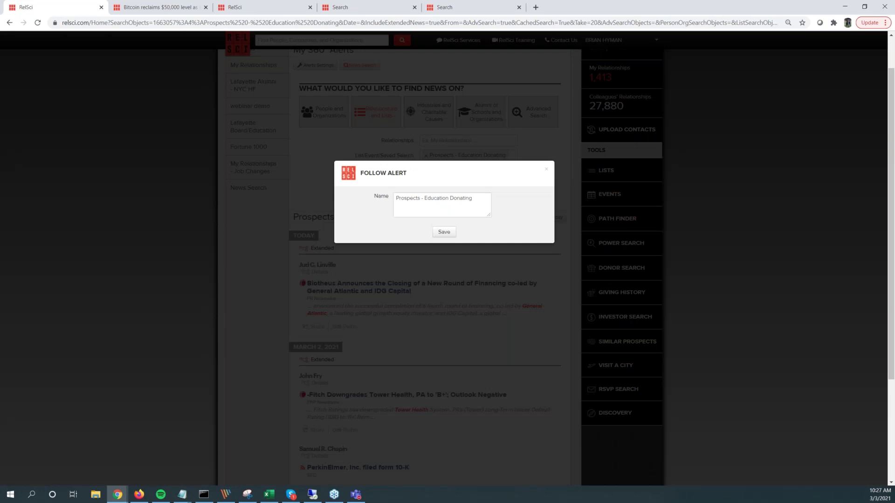
{"action": "left_click", "coordinate": [445, 232]}
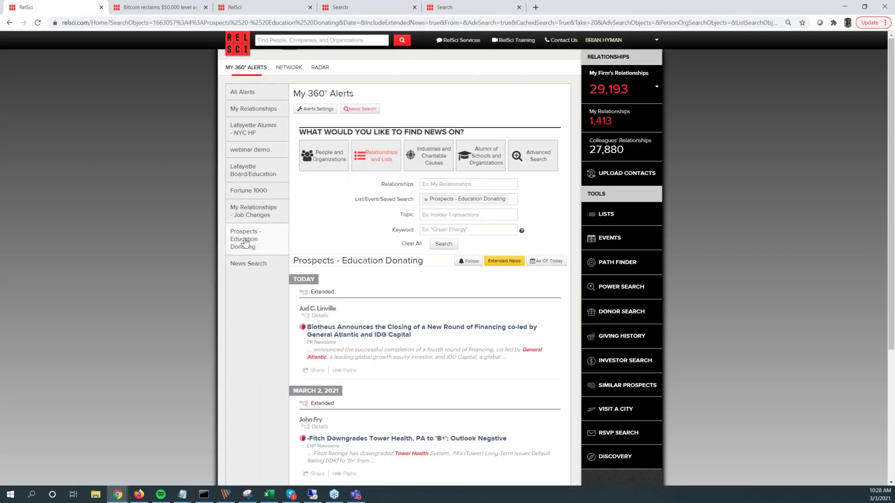
{"action": "left_click", "coordinate": [244, 241]}
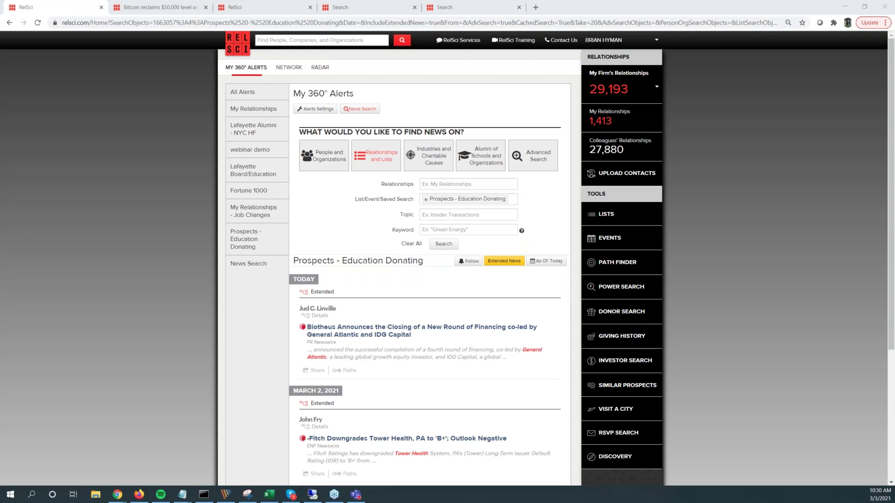
Open the Biotheus financing article and view its sharing link, closing the share dialog when done
{"action": "left_click", "coordinate": [389, 334]}
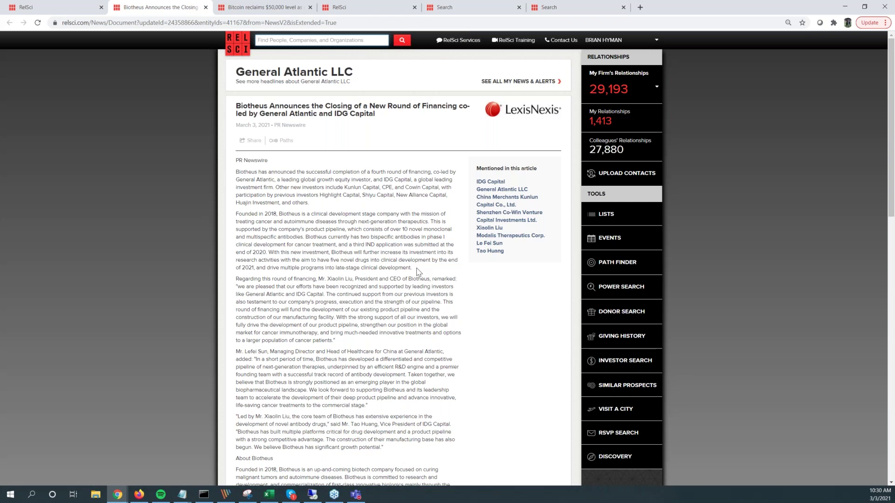
{"action": "left_click", "coordinate": [251, 141]}
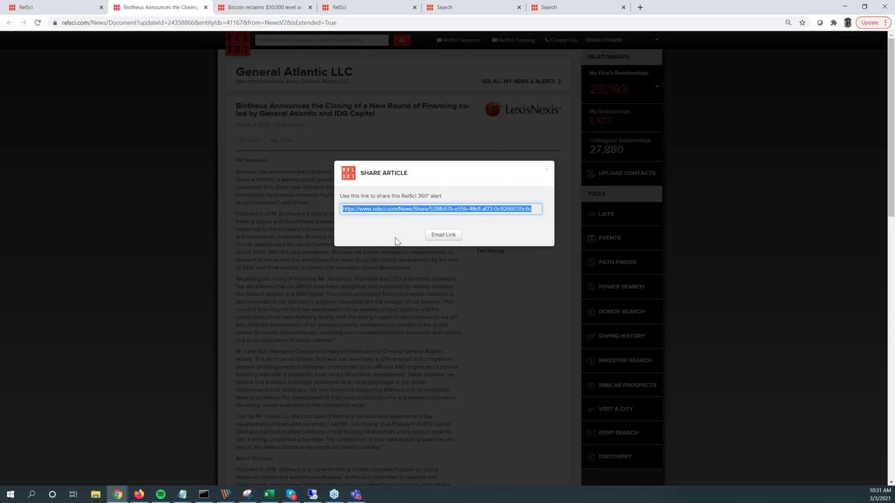
{"action": "left_click", "coordinate": [546, 174]}
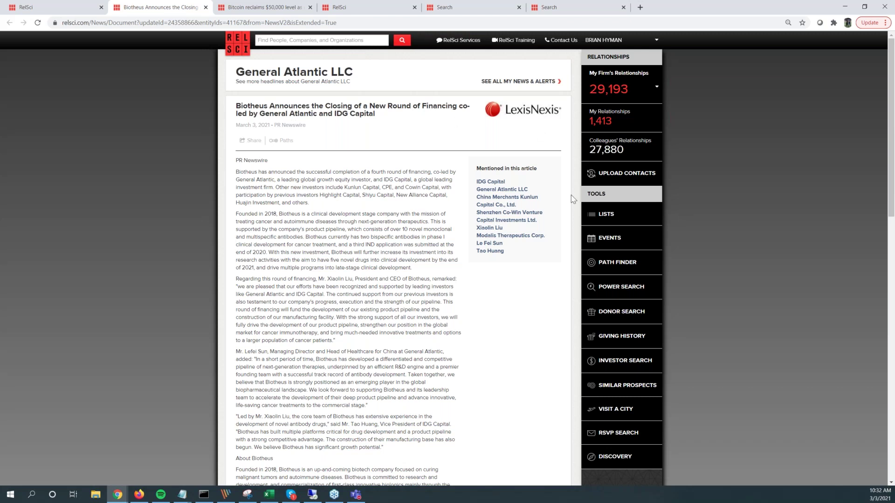
Mark the "Lafayette Alumni - NYC HF" and "Prospects - Education Donating" lists for deletion in My Lists, and close the selection
{"action": "left_click", "coordinate": [605, 217]}
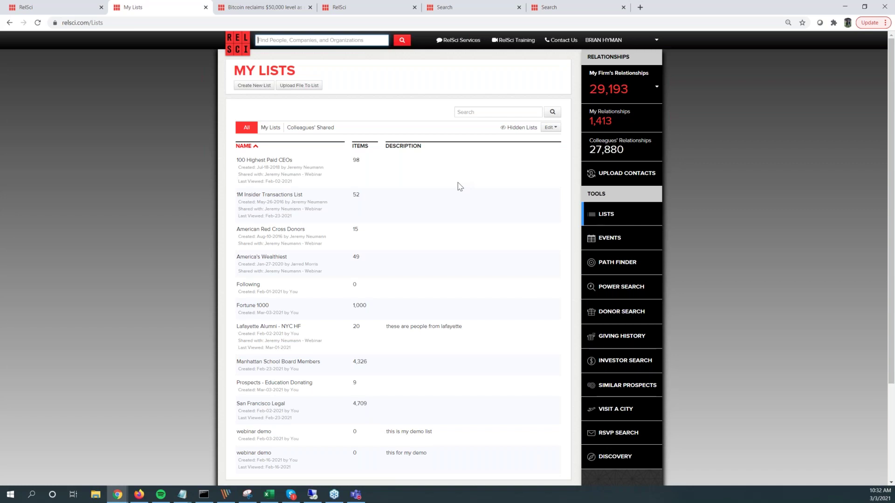
{"action": "left_click", "coordinate": [548, 130]}
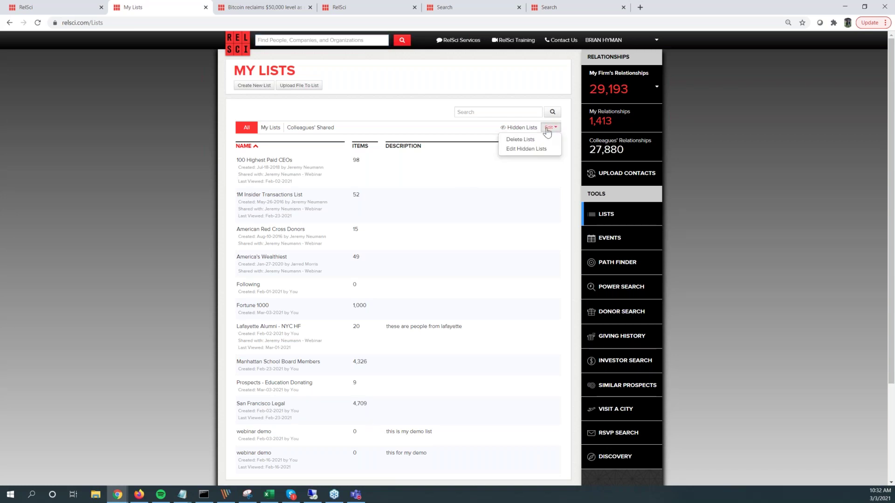
{"action": "left_click", "coordinate": [521, 139]}
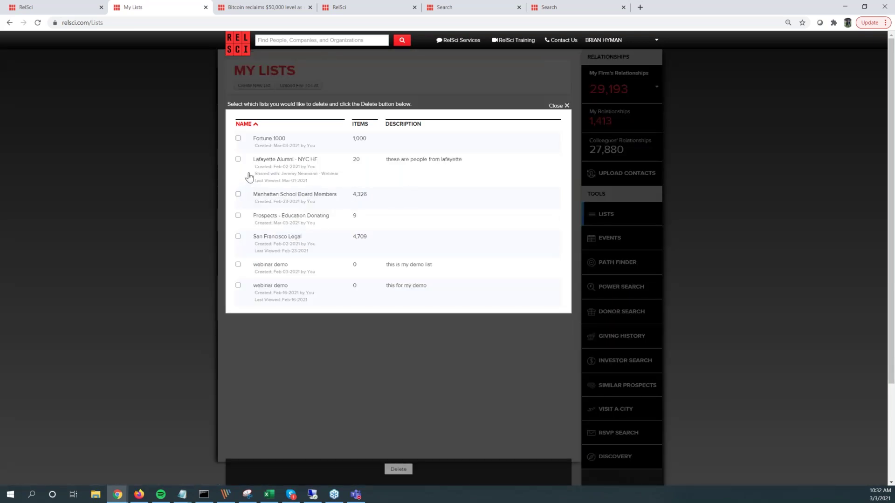
{"action": "left_click", "coordinate": [238, 159]}
{"action": "left_click", "coordinate": [238, 216]}
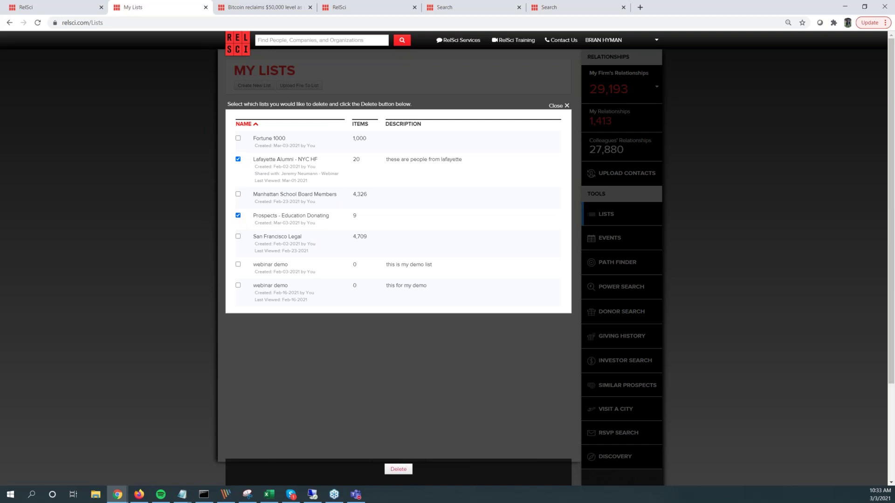
{"action": "left_click", "coordinate": [557, 107]}
Open the alert settings from the home page, and unfollow and follow again the "Lafayette Board/Education" alert feed
{"action": "left_click", "coordinate": [238, 47]}
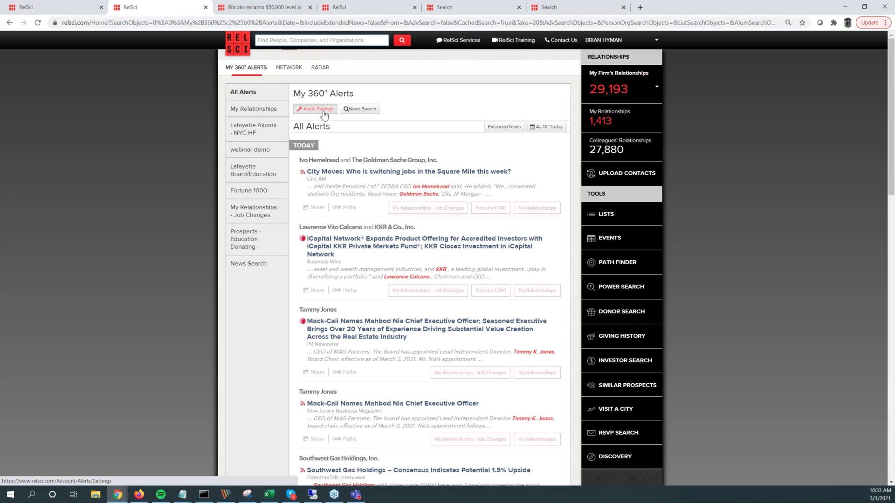
{"action": "left_click", "coordinate": [324, 113]}
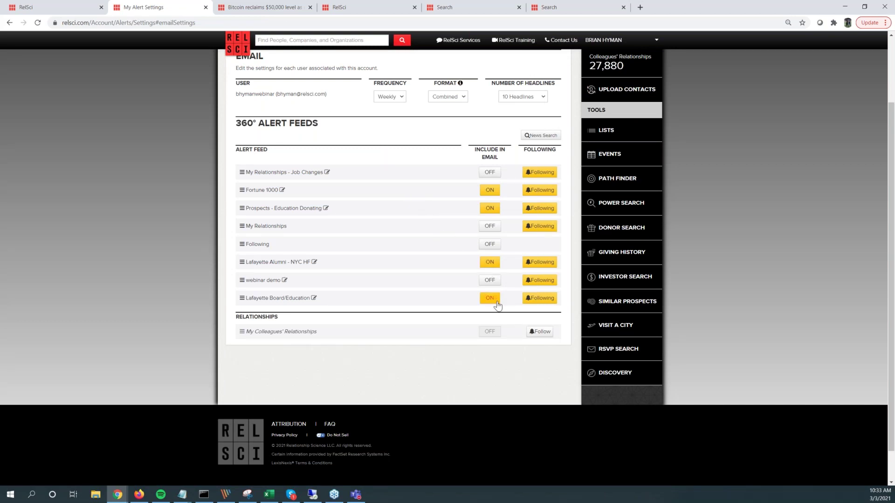
{"action": "left_click", "coordinate": [545, 303]}
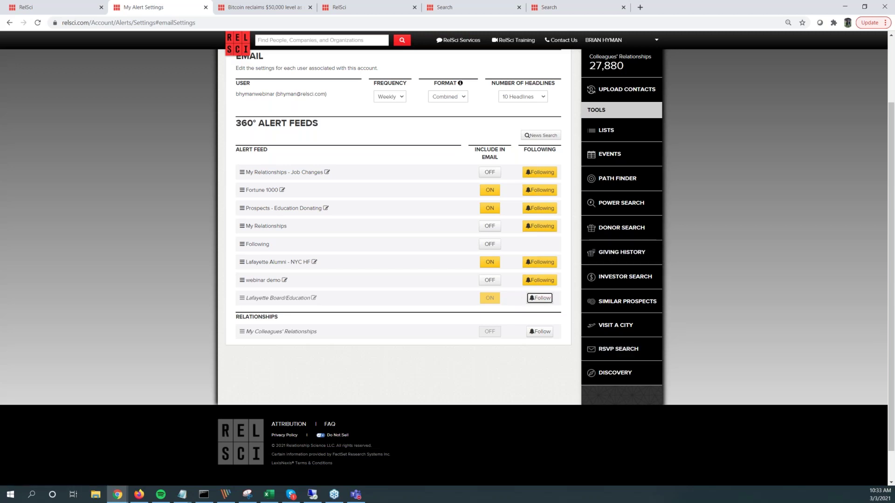
{"action": "left_click", "coordinate": [536, 298]}
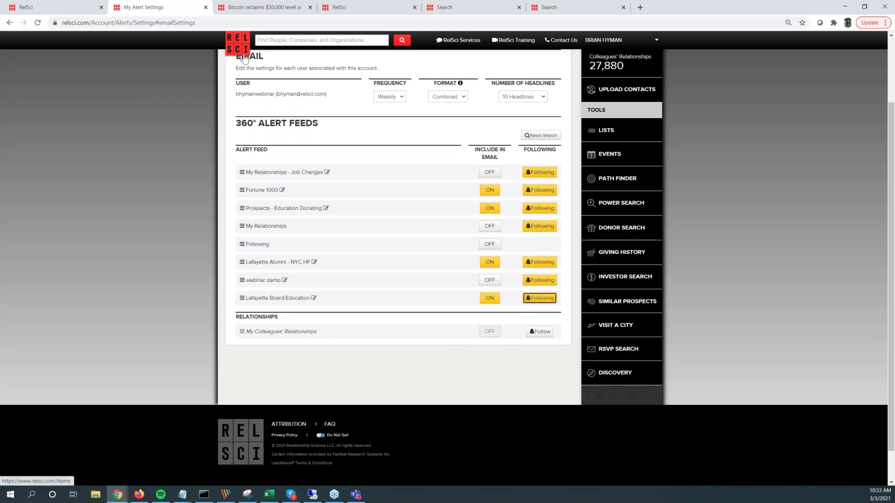
Run a Power Search for all current board members of organizations with the Foundations charitable cause, and look over the results
{"action": "left_click", "coordinate": [630, 205]}
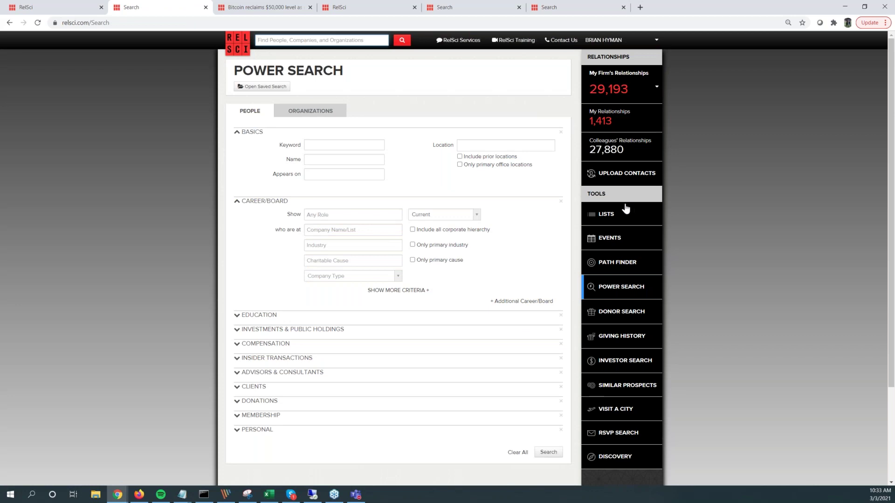
{"action": "left_click", "coordinate": [342, 218]}
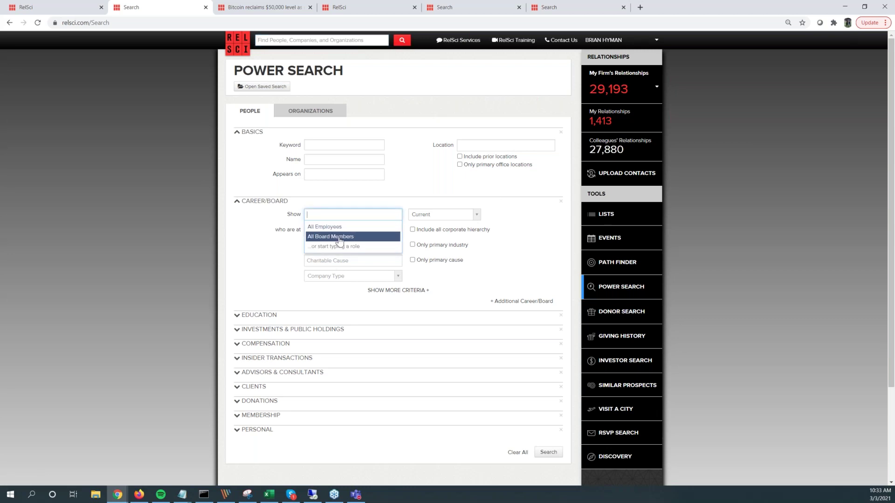
{"action": "left_click", "coordinate": [339, 237]}
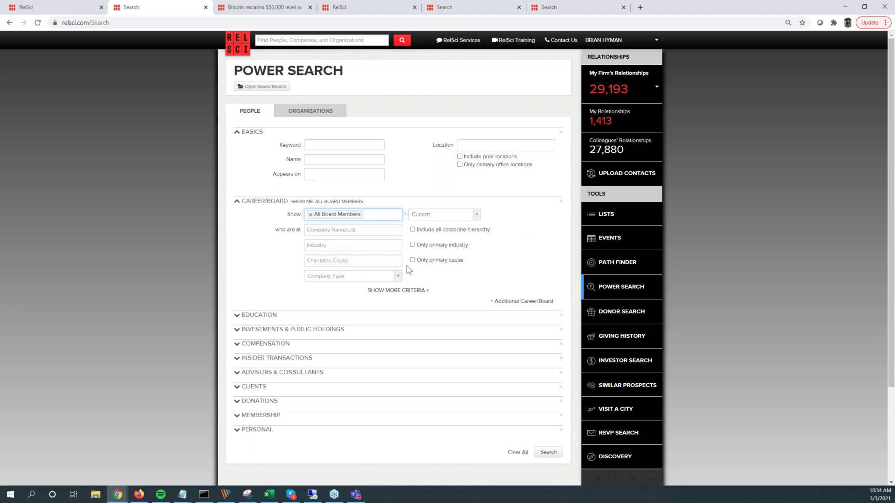
{"action": "left_click", "coordinate": [368, 260]}
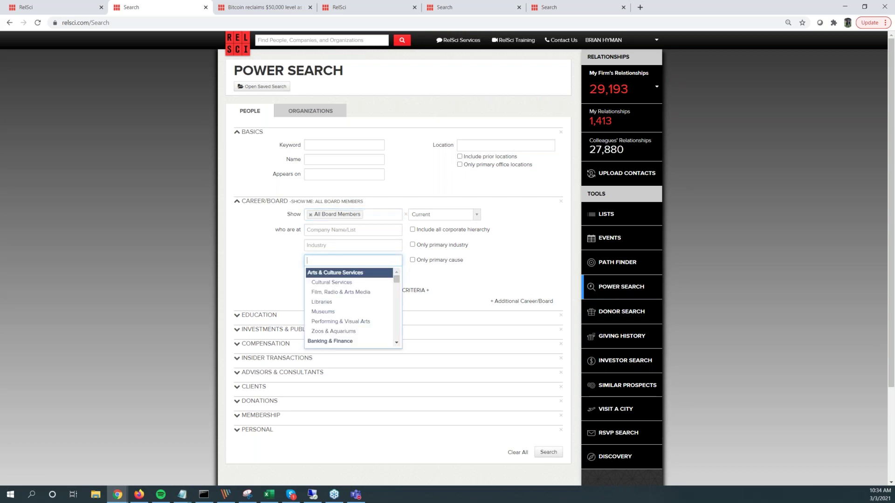
{"action": "type", "text": "founda"}
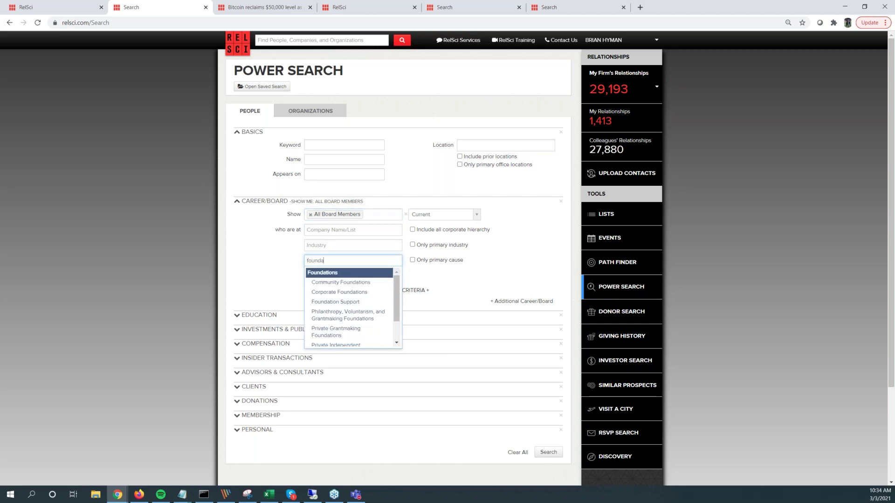
{"action": "key", "text": "Return"}
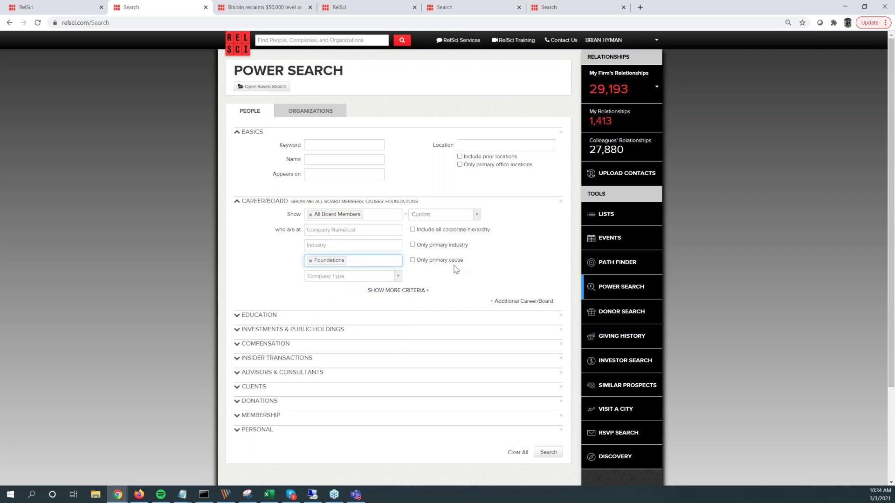
{"action": "left_click", "coordinate": [548, 453]}
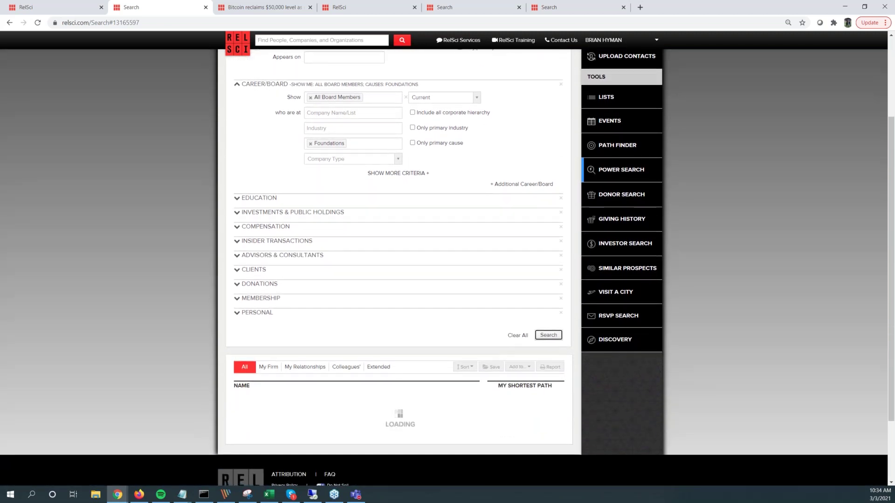
{"action": "scroll", "coordinate": [344, 233], "scroll_direction": "up", "scroll_amount": 3}
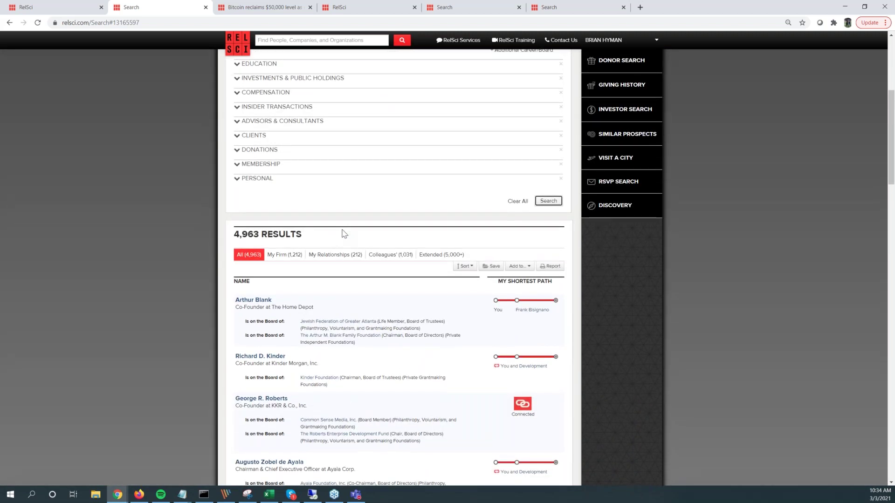
{"action": "scroll", "coordinate": [344, 233], "scroll_direction": "down", "scroll_amount": 1}
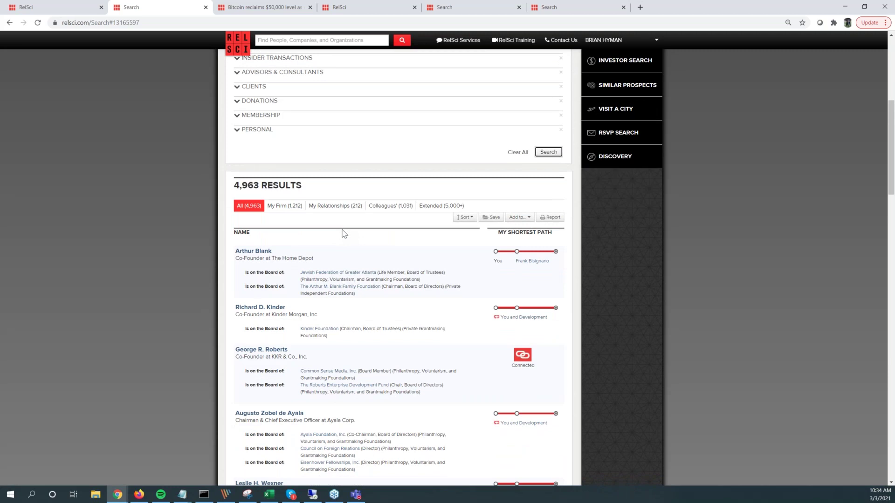
{"action": "scroll", "coordinate": [344, 233], "scroll_direction": "up", "scroll_amount": 4}
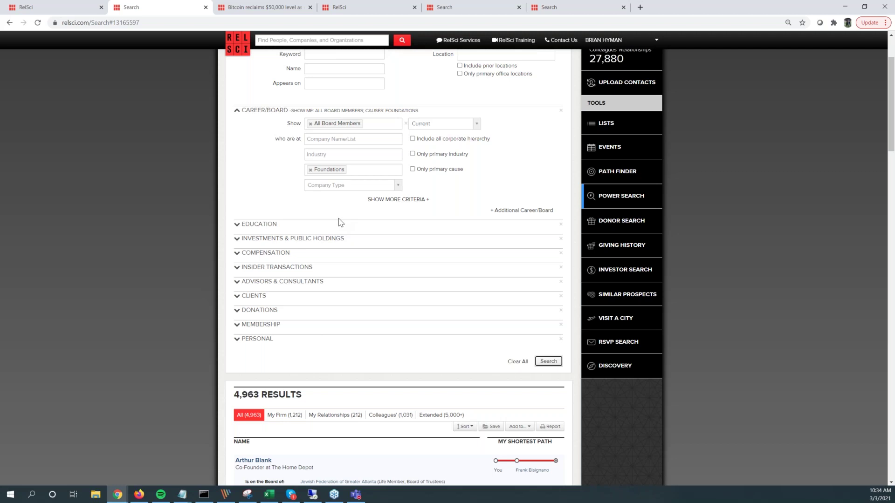
Return to the home page alerts and run a People and Organizations news search for Bill Gates
{"action": "left_click", "coordinate": [245, 46]}
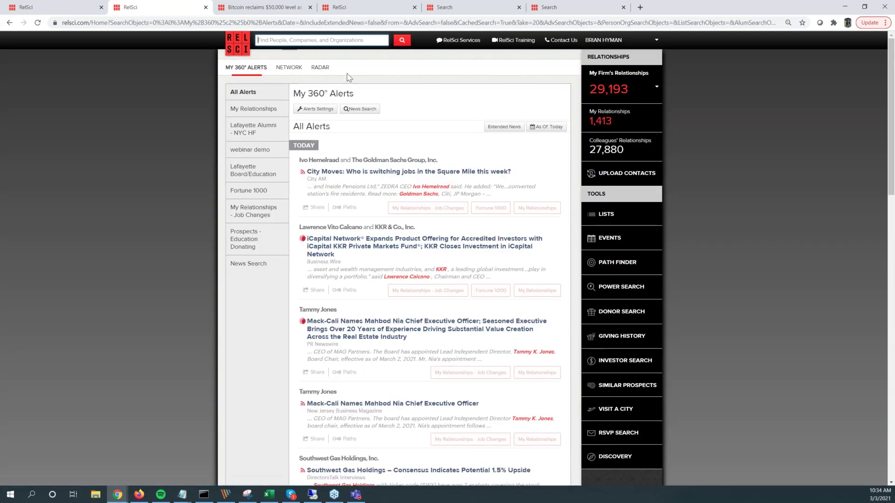
{"action": "left_click", "coordinate": [360, 108]}
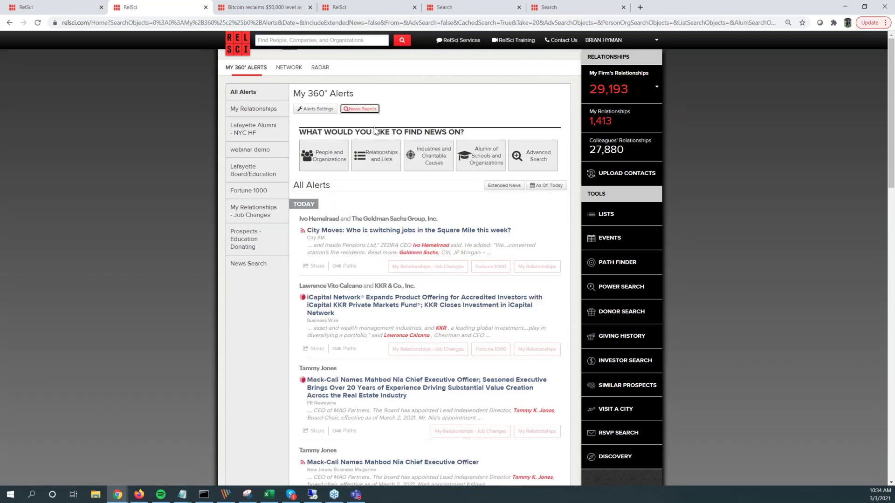
{"action": "left_click", "coordinate": [530, 160]}
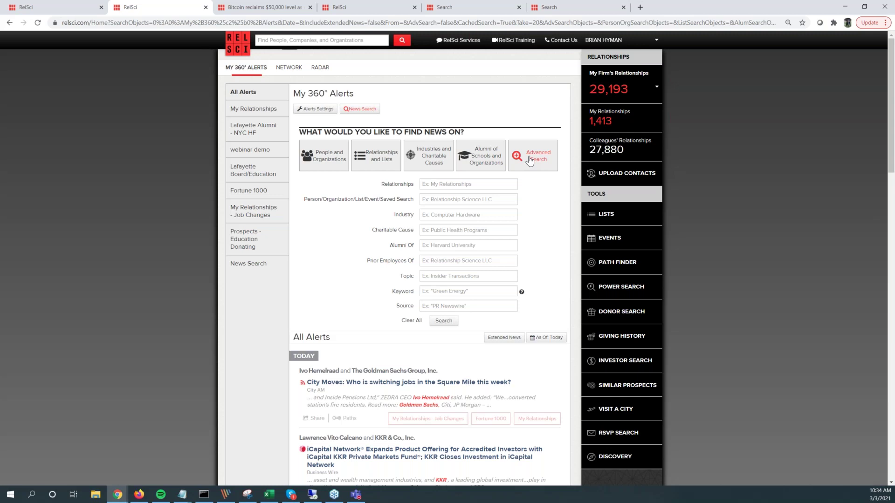
{"action": "left_click", "coordinate": [329, 161]}
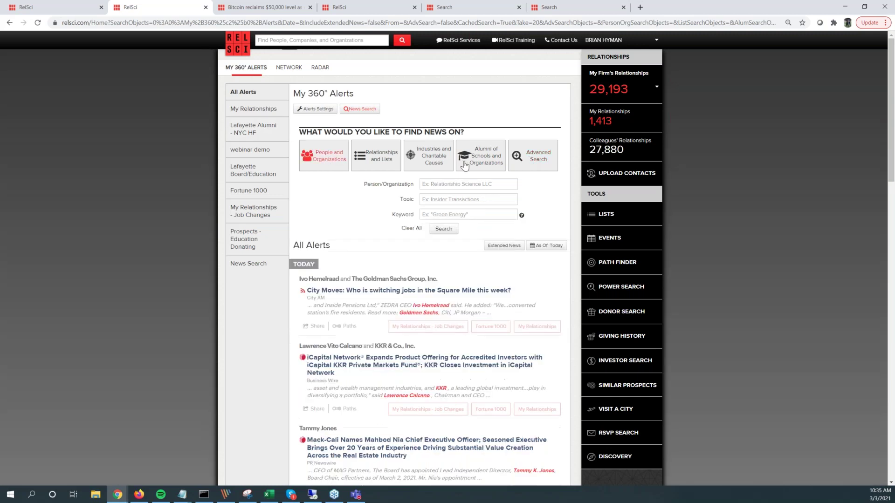
{"action": "left_click", "coordinate": [453, 186]}
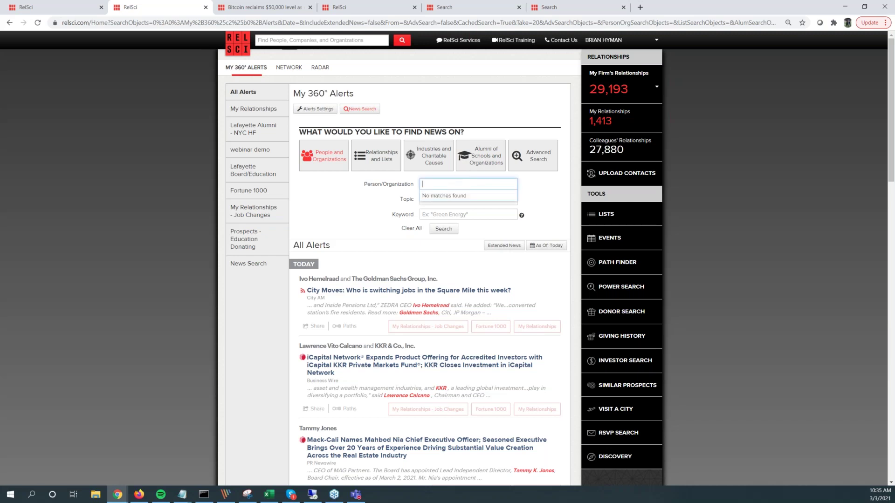
{"action": "type", "text": "bill gates"}
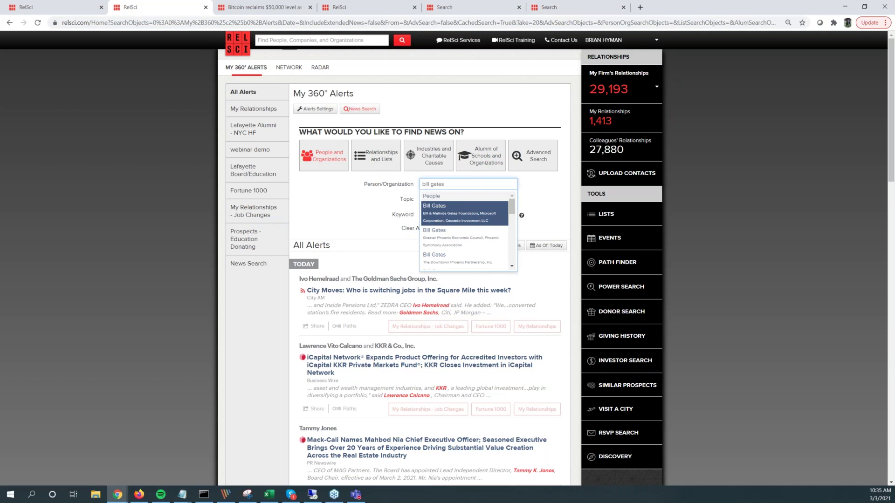
{"action": "key", "text": "Return"}
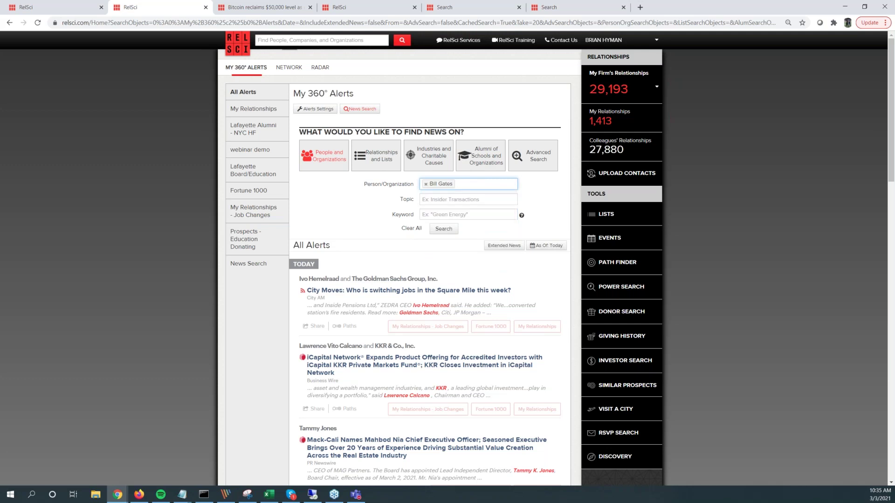
{"action": "left_click", "coordinate": [443, 229]}
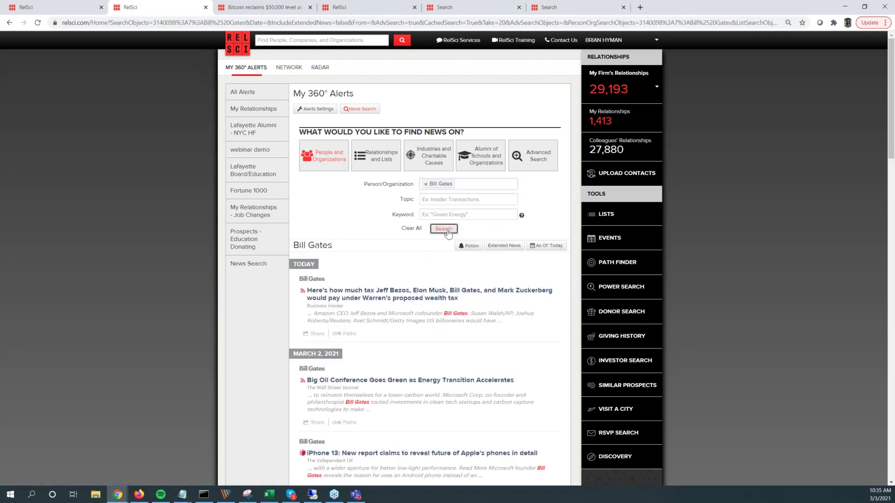
Include Extended News in the Bill Gates search and review the headlines about connected people and organizations
{"action": "left_click", "coordinate": [496, 246]}
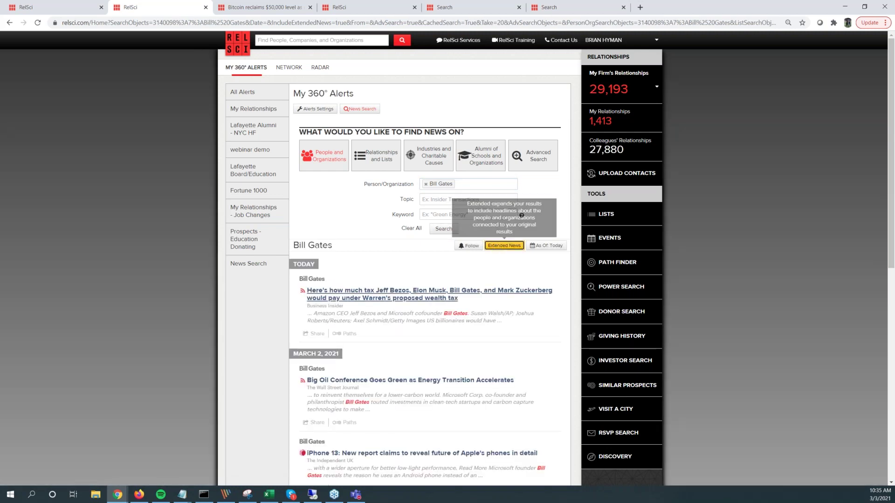
{"action": "scroll", "coordinate": [467, 343], "scroll_direction": "down", "scroll_amount": 3}
{"action": "scroll", "coordinate": [468, 343], "scroll_direction": "down", "scroll_amount": 7}
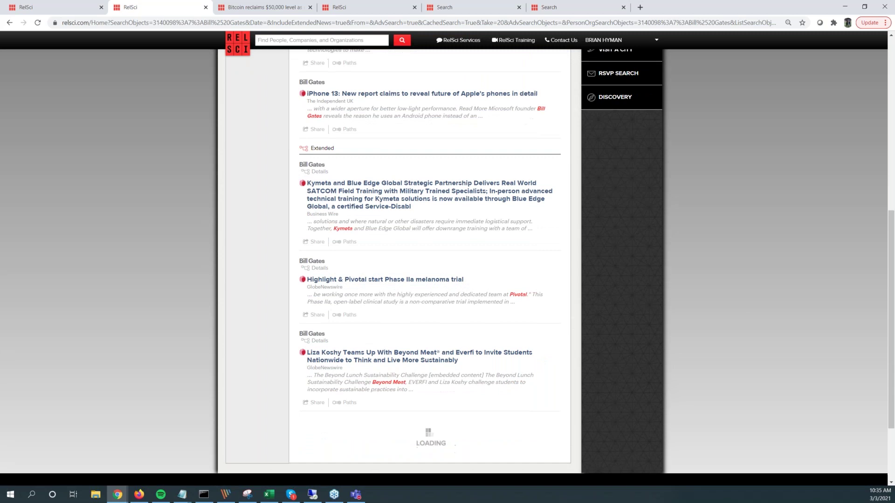
{"action": "scroll", "coordinate": [467, 343], "scroll_direction": "down", "scroll_amount": 4}
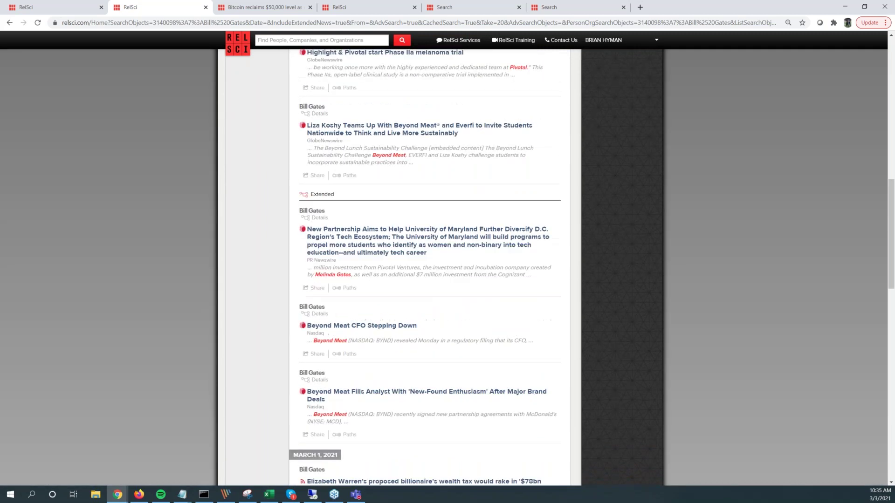
{"action": "scroll", "coordinate": [467, 344], "scroll_direction": "down", "scroll_amount": 5}
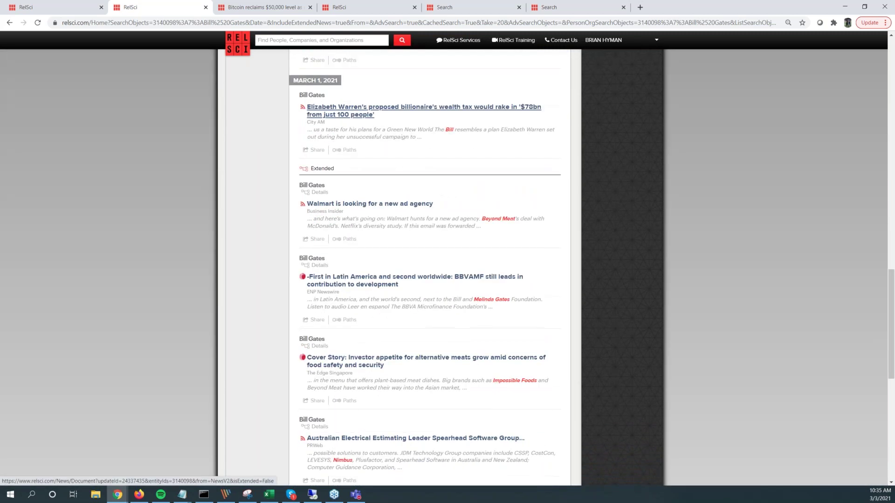
{"action": "scroll", "coordinate": [468, 343], "scroll_direction": "down", "scroll_amount": 6}
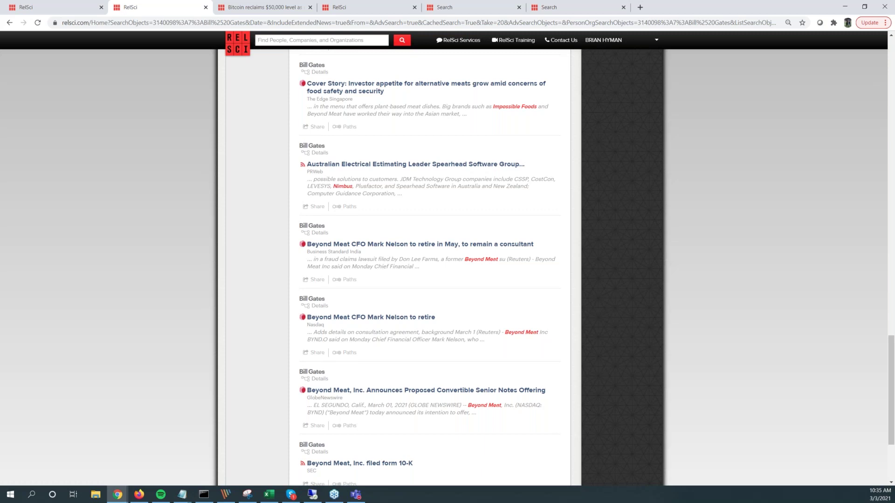
{"action": "scroll", "coordinate": [626, 290], "scroll_direction": "up", "scroll_amount": 20}
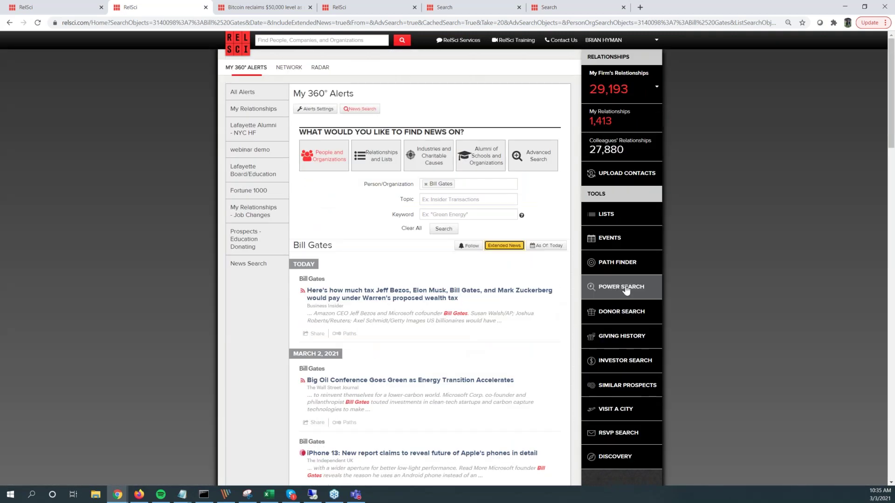
Start a new people Power Search with All Board Members as the role
{"action": "left_click", "coordinate": [626, 288]}
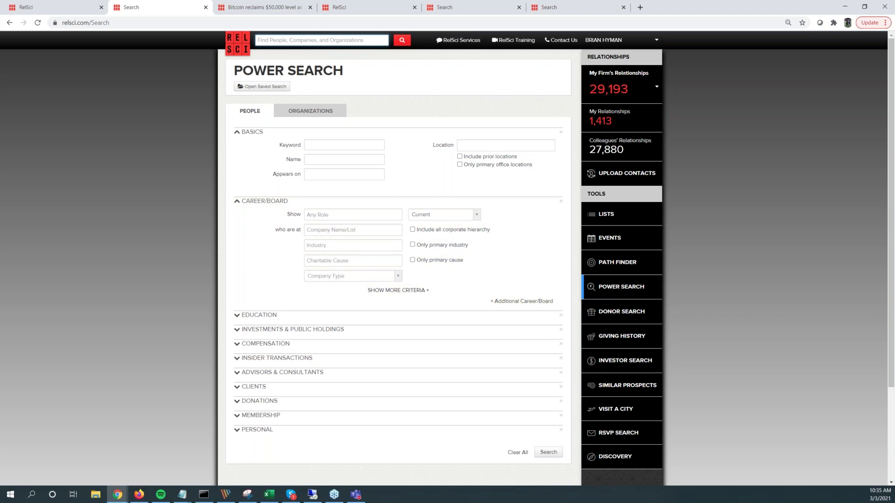
{"action": "left_click", "coordinate": [345, 214]}
{"action": "left_click", "coordinate": [345, 238]}
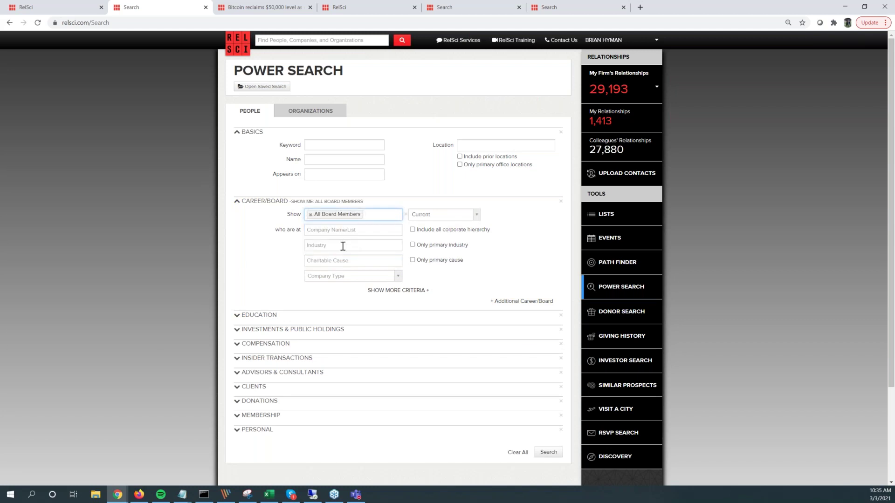
{"action": "left_click", "coordinate": [343, 245]}
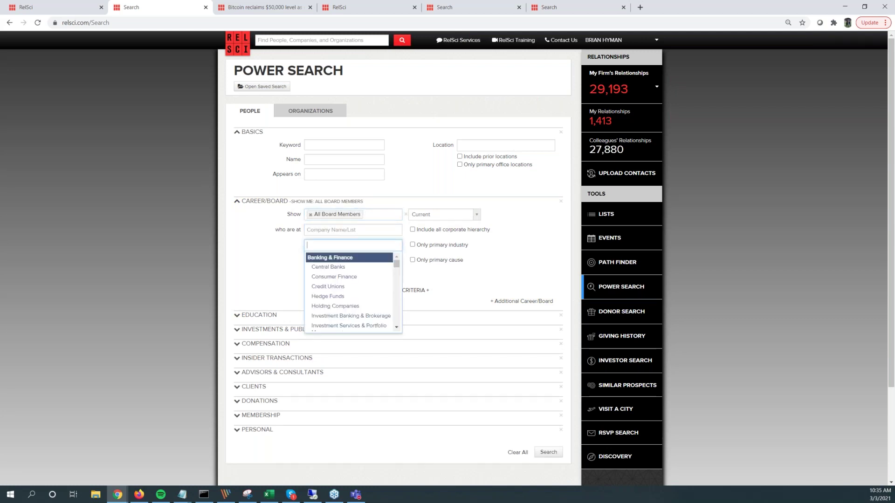
{"action": "type", "text": "found"}
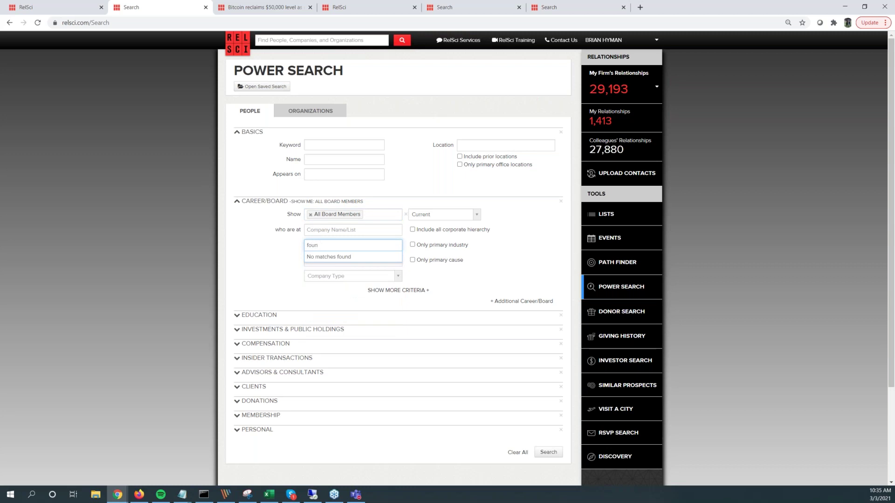
{"action": "key", "text": "BackSpace"}
{"action": "key", "text": "BackSpace"}
{"action": "key", "text": "BackSpace"}
{"action": "key", "text": "BackSpace"}
{"action": "key", "text": "Tab"}
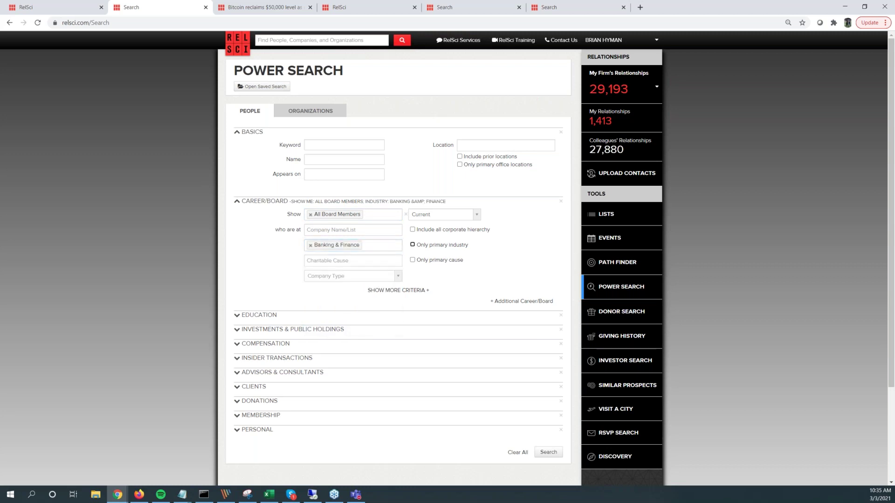
Set the charitable cause to Foundations and remove the Banking & Finance industry criterion
{"action": "left_click", "coordinate": [336, 261]}
{"action": "type", "text": "founda"}
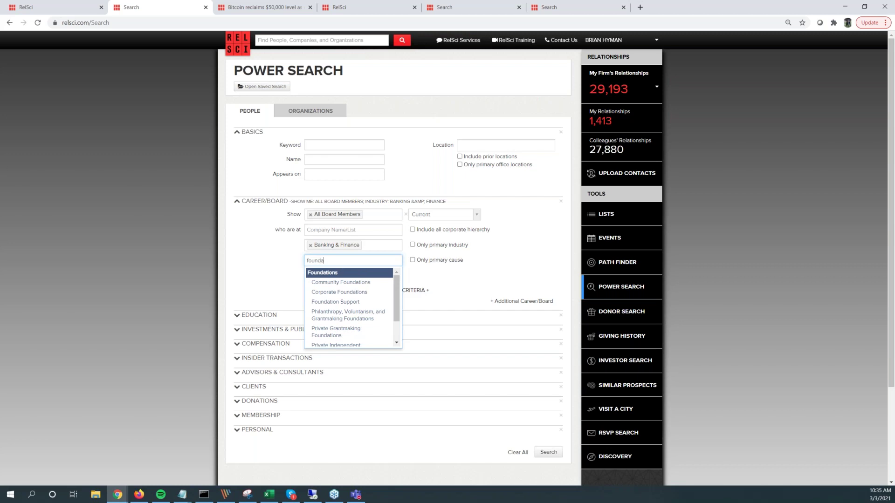
{"action": "key", "text": "Return"}
{"action": "left_click", "coordinate": [310, 245]}
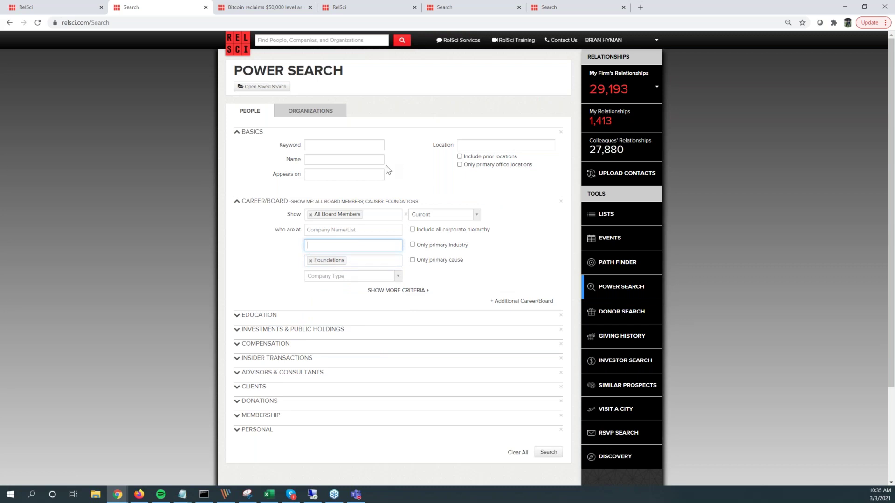
Restrict the search to people who appear on the "Manhattan School Board Members" list
{"action": "left_click", "coordinate": [370, 175]}
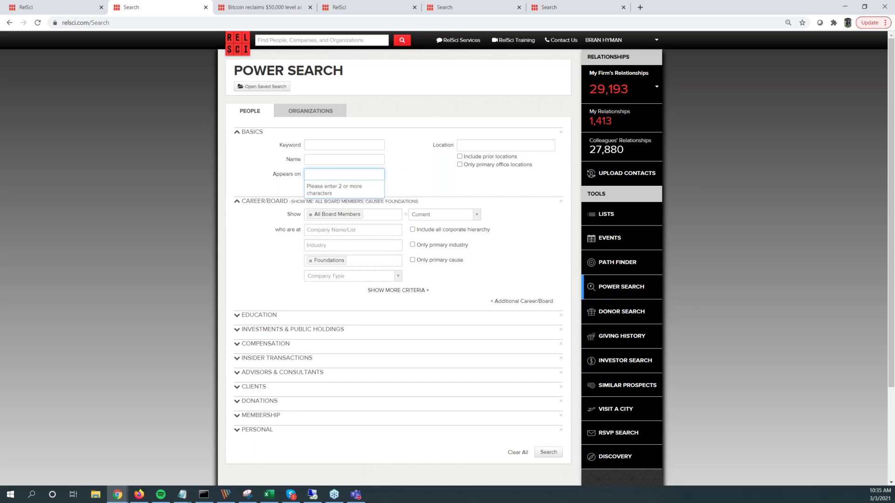
{"action": "type", "text": "manh"}
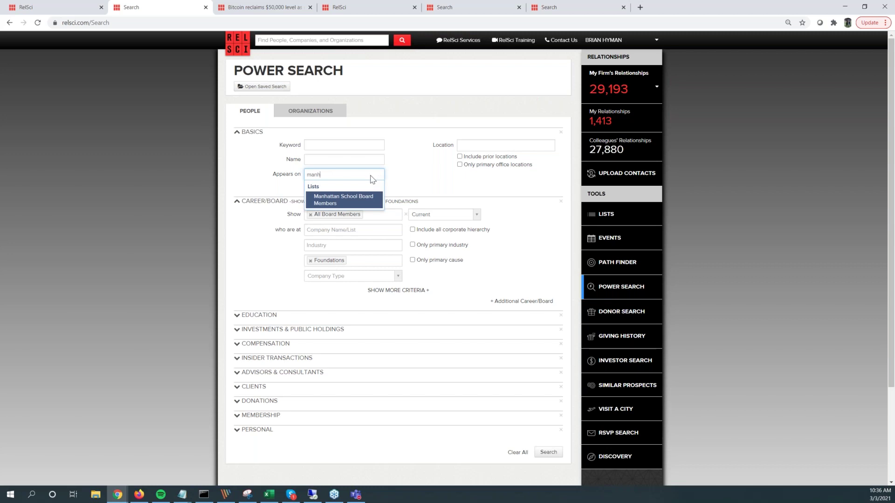
{"action": "left_click", "coordinate": [359, 201]}
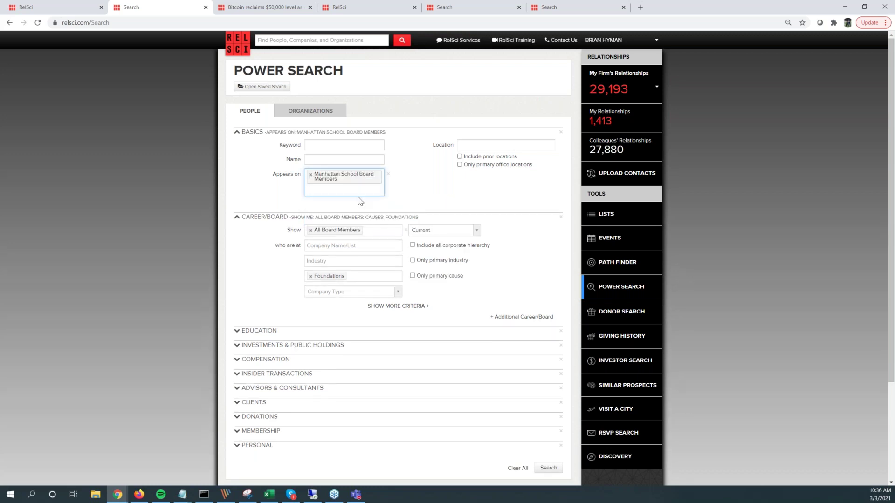
{"action": "scroll", "coordinate": [431, 197], "scroll_direction": "down", "scroll_amount": 1}
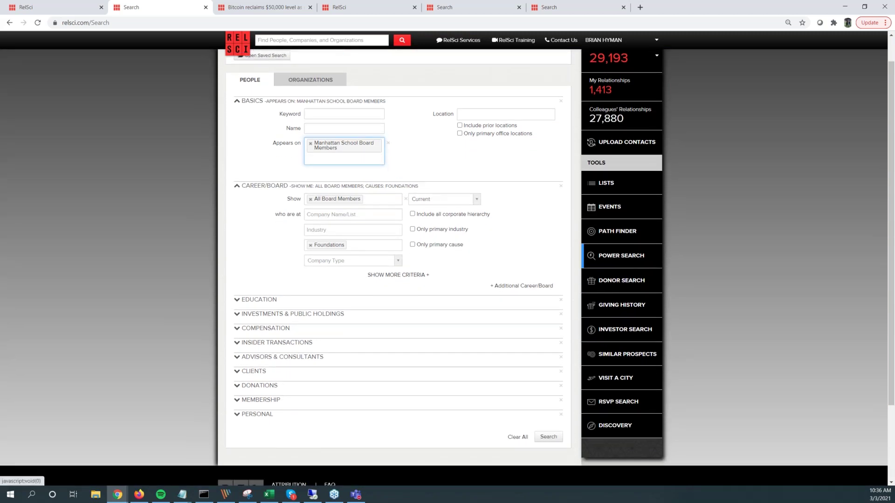
Expand the Education criteria of the people search to view its school, degree and year options, and collapse them again
{"action": "left_click", "coordinate": [348, 303]}
{"action": "scroll", "coordinate": [346, 305], "scroll_direction": "down", "scroll_amount": 2}
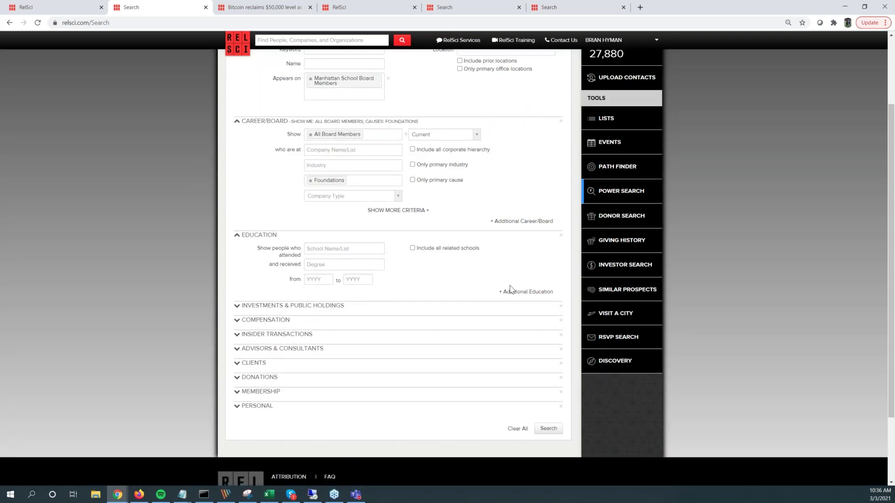
{"action": "left_click", "coordinate": [247, 236]}
{"action": "scroll", "coordinate": [163, 217], "scroll_direction": "up", "scroll_amount": 1}
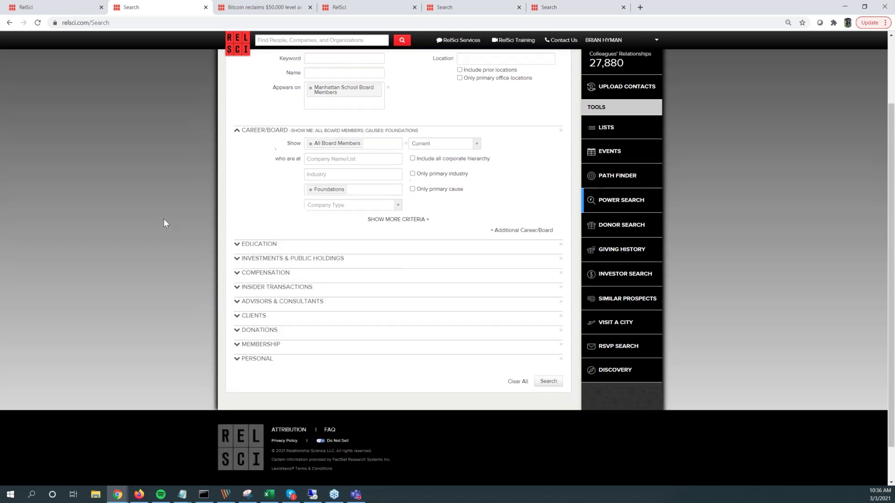
{"action": "scroll", "coordinate": [164, 219], "scroll_direction": "up", "scroll_amount": 2}
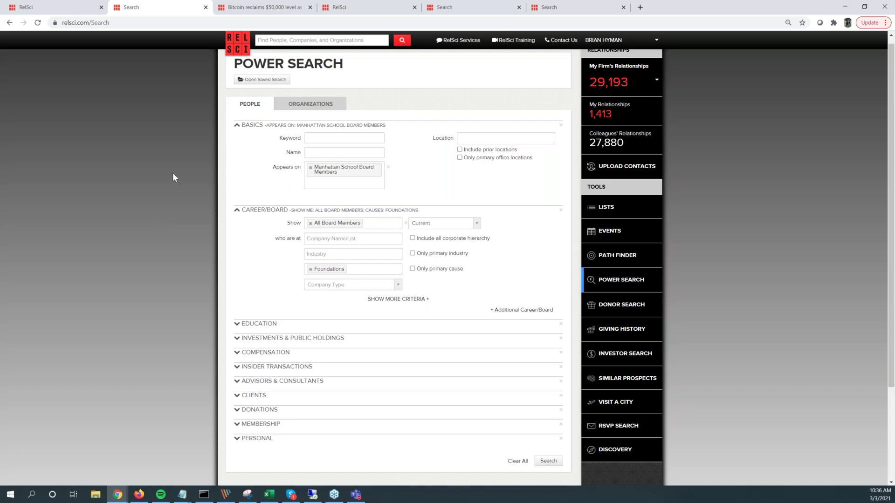
Start a new people Power Search with Multi Family Office as the company type and run it
{"action": "left_click", "coordinate": [611, 279]}
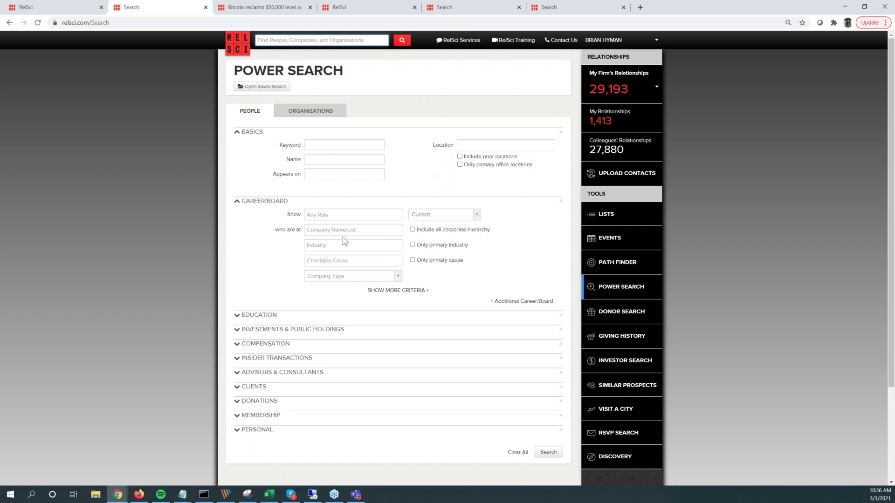
{"action": "left_click", "coordinate": [257, 40]}
{"action": "left_click", "coordinate": [340, 277]}
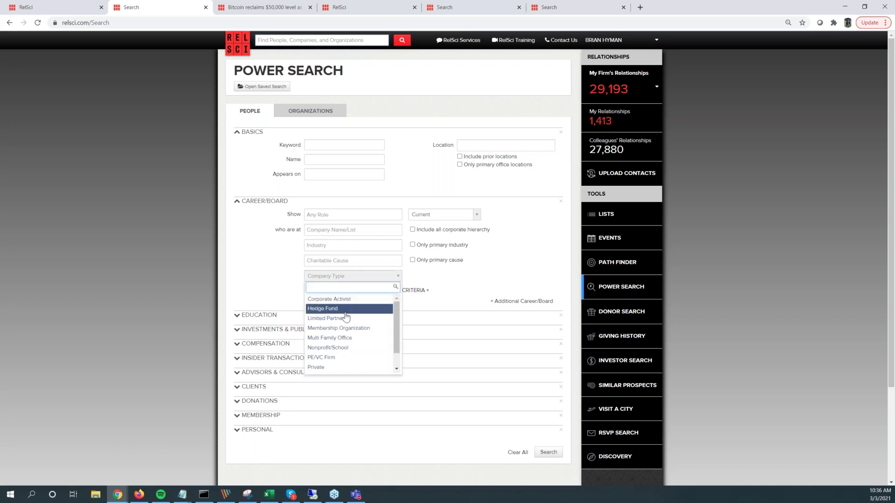
{"action": "left_click", "coordinate": [351, 346]}
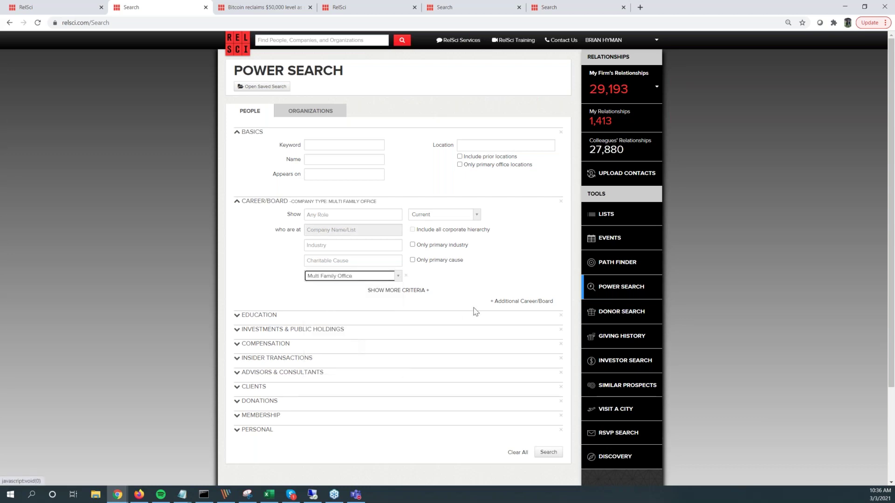
{"action": "left_click", "coordinate": [543, 255]}
{"action": "left_click", "coordinate": [549, 453]}
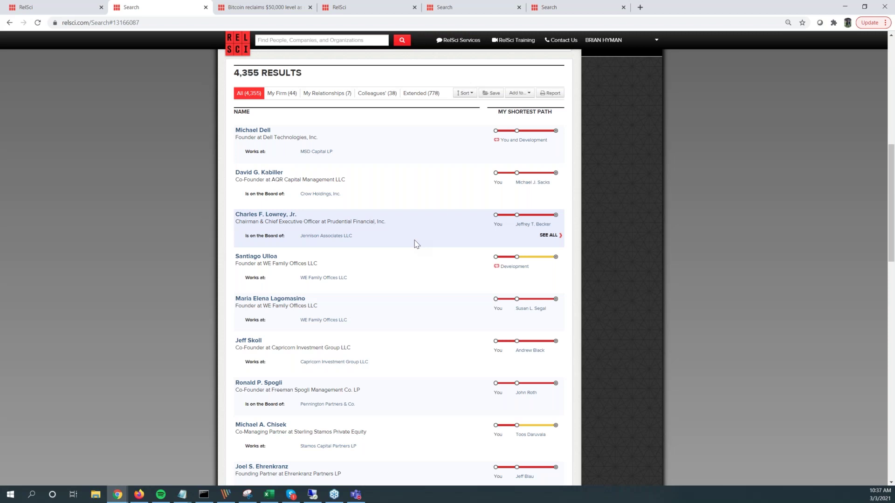
Switch the Power Search to organizations and look through the available company types without choosing one
{"action": "scroll", "coordinate": [415, 243], "scroll_direction": "up", "scroll_amount": 9}
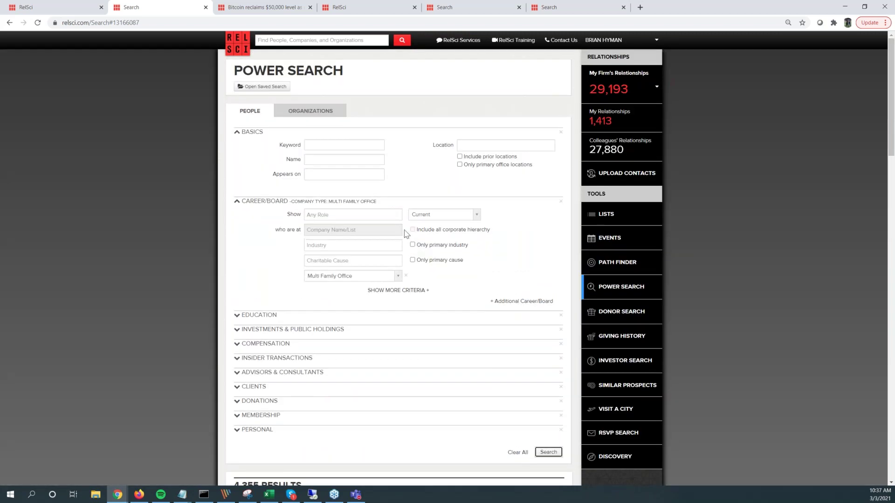
{"action": "left_click", "coordinate": [317, 112]}
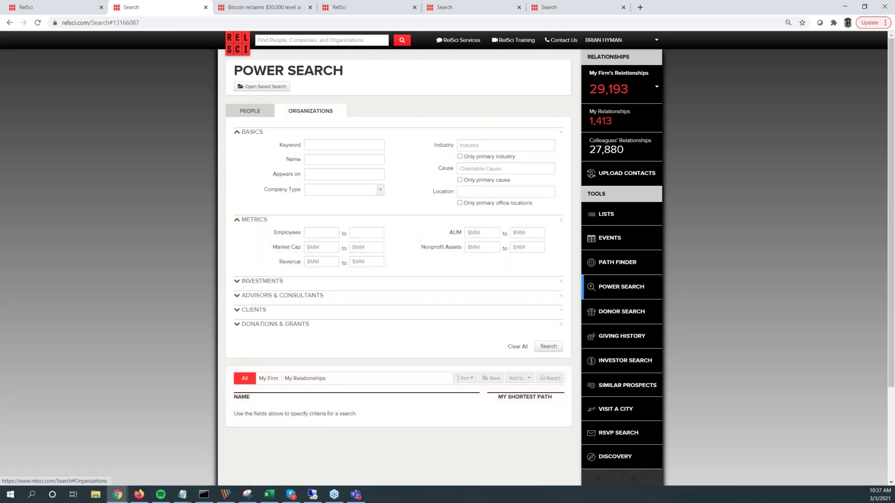
{"action": "left_click", "coordinate": [329, 191]}
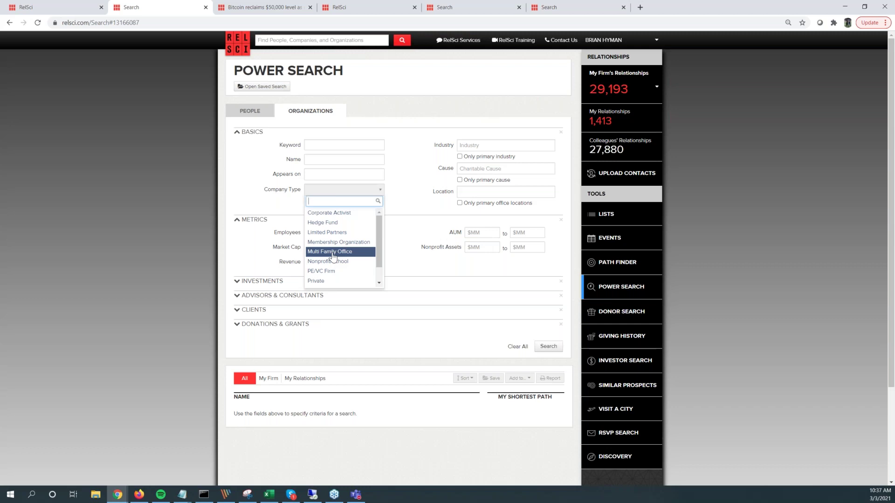
{"action": "left_click", "coordinate": [106, 148]}
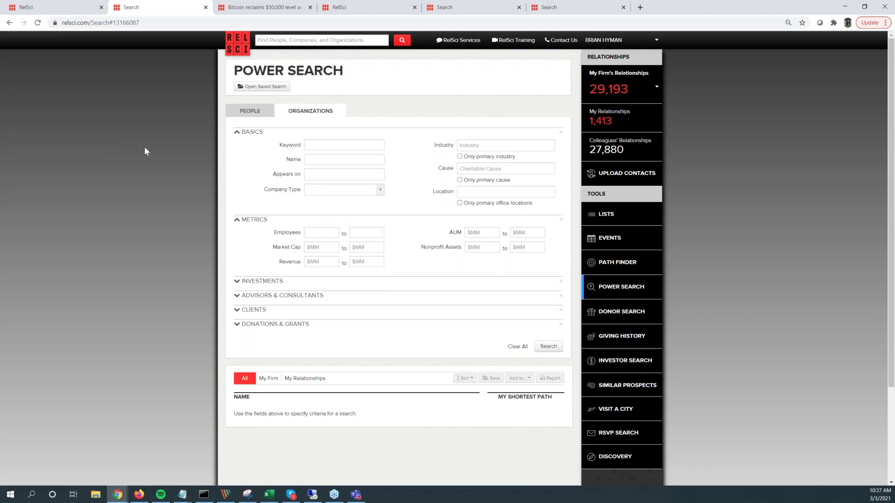
Search for organizations that donated to the Science & Technology Research cause, using the Donations & Grants criteria
{"action": "left_click", "coordinate": [298, 326]}
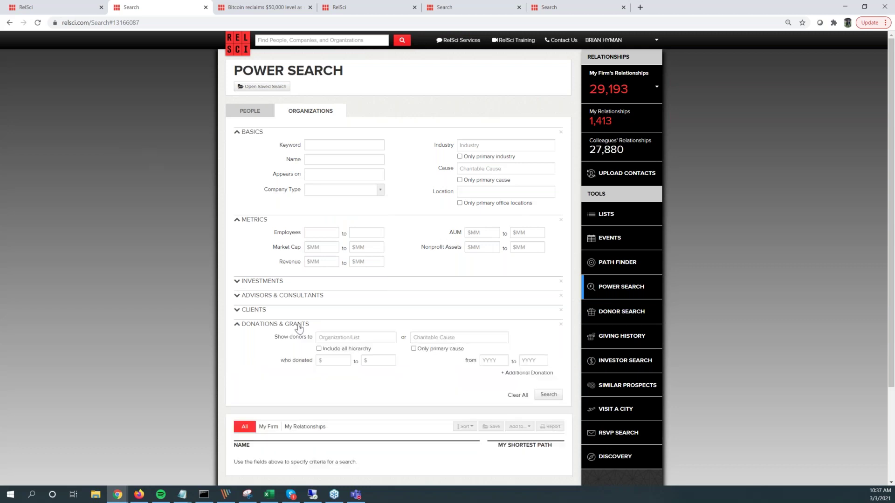
{"action": "scroll", "coordinate": [301, 324], "scroll_direction": "down", "scroll_amount": 1}
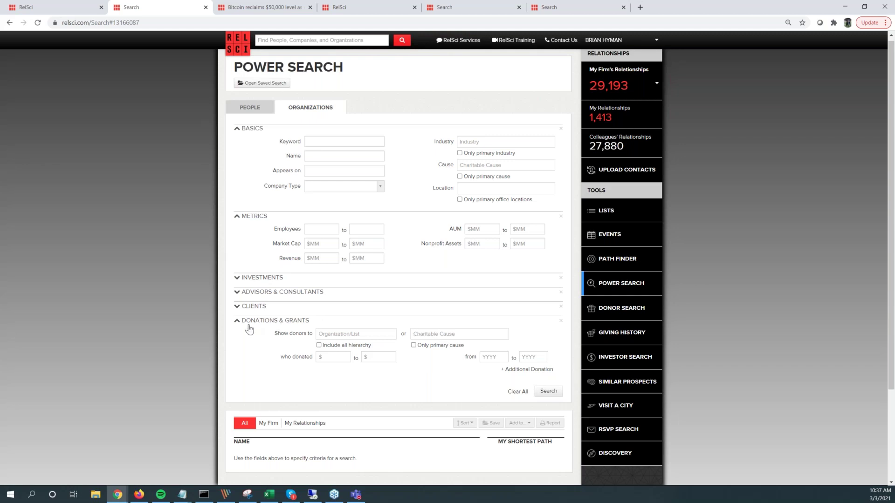
{"action": "left_click", "coordinate": [439, 334]}
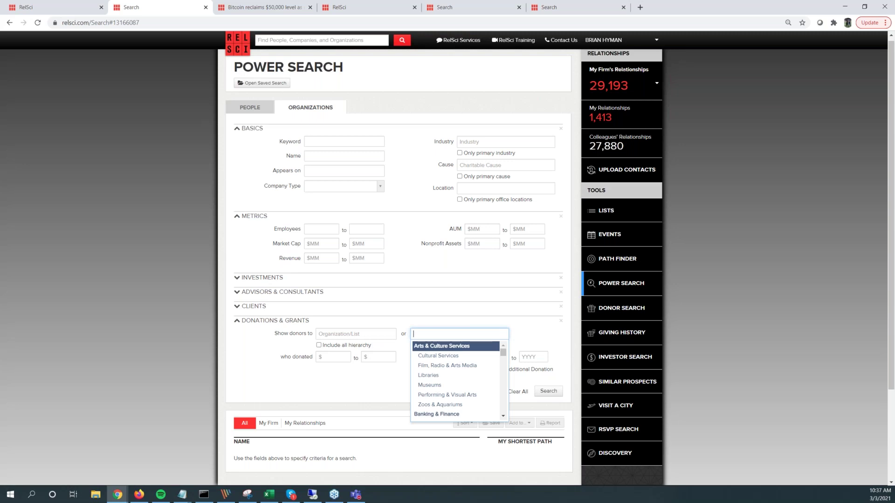
{"action": "type", "text": "scient"}
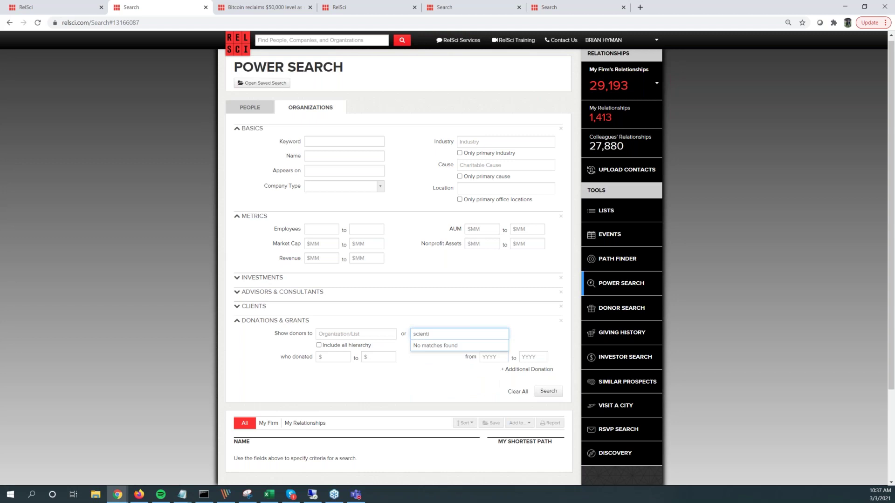
{"action": "key", "text": "BackSpace"}
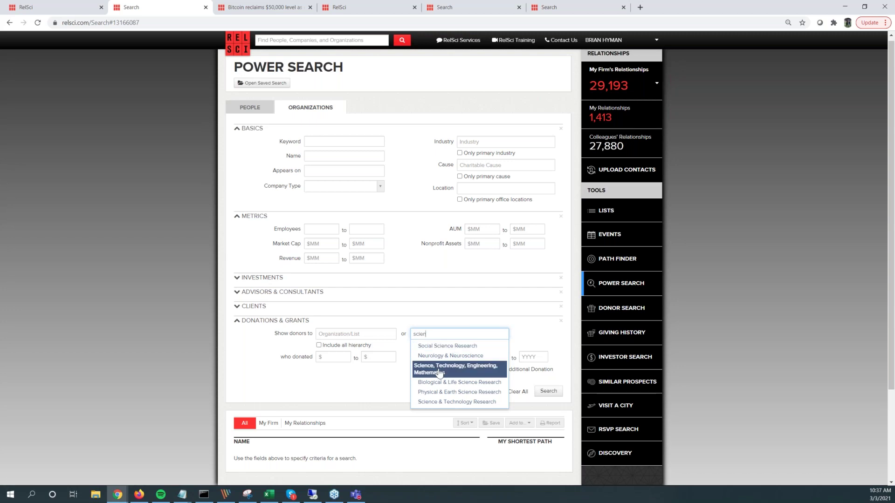
{"action": "left_click", "coordinate": [440, 402]}
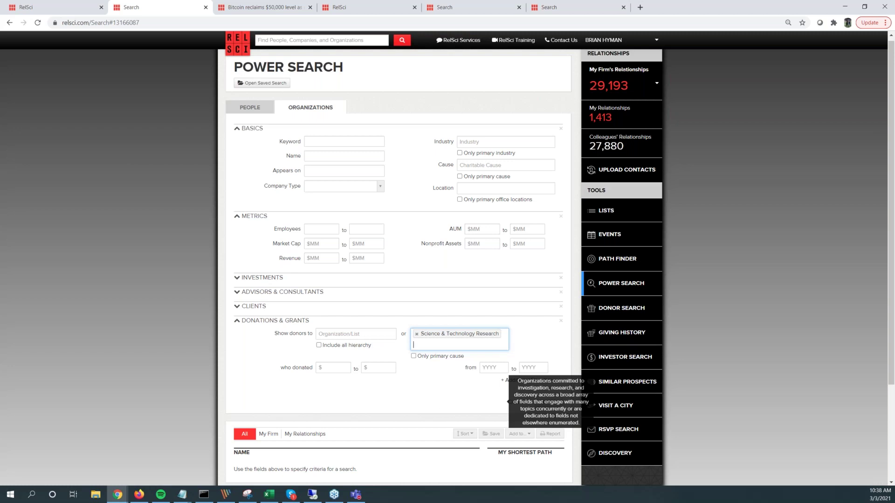
{"action": "left_click", "coordinate": [548, 402]}
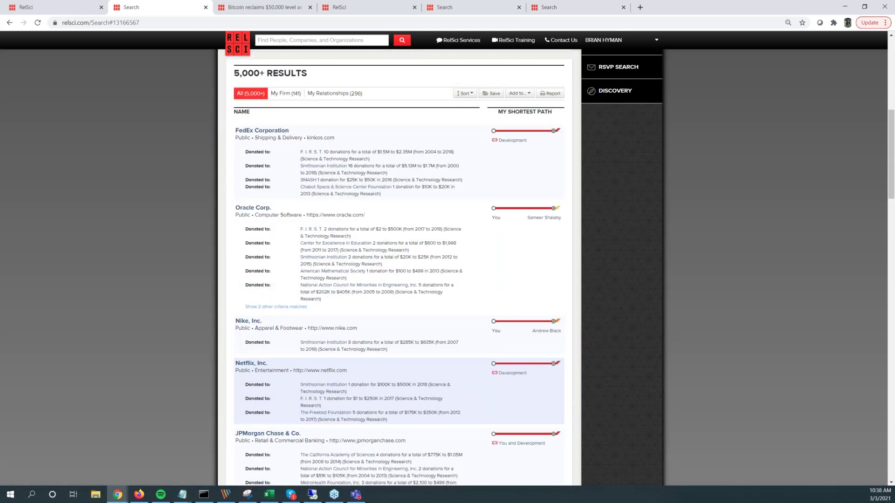
Return to the organization search criteria and activate the Keyword field for entry
{"action": "scroll", "coordinate": [445, 315], "scroll_direction": "up", "scroll_amount": 5}
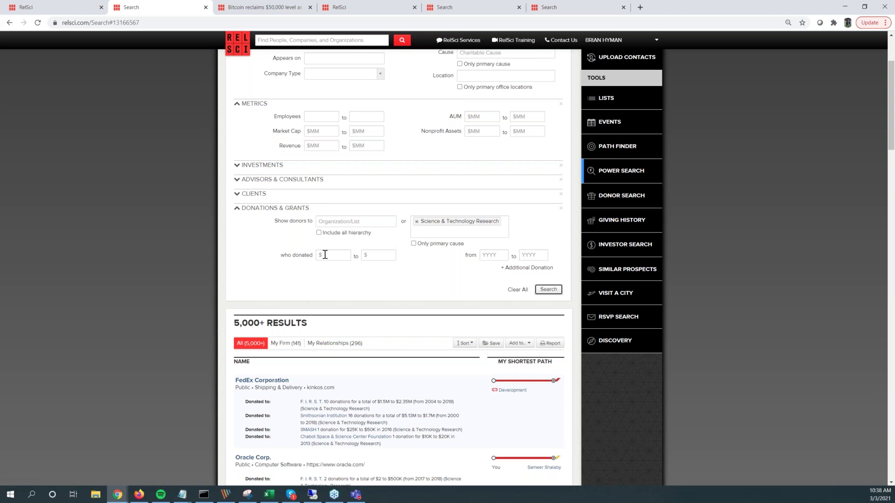
{"action": "scroll", "coordinate": [325, 254], "scroll_direction": "up", "scroll_amount": 3}
{"action": "left_click", "coordinate": [325, 146]}
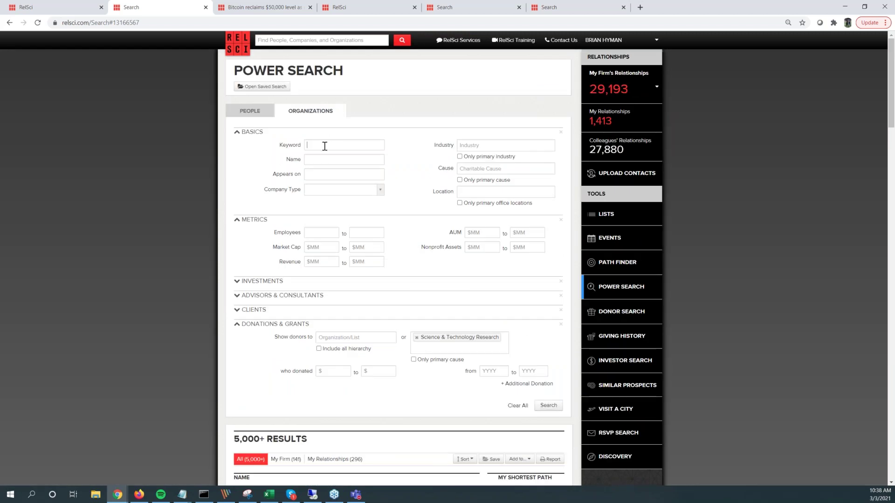